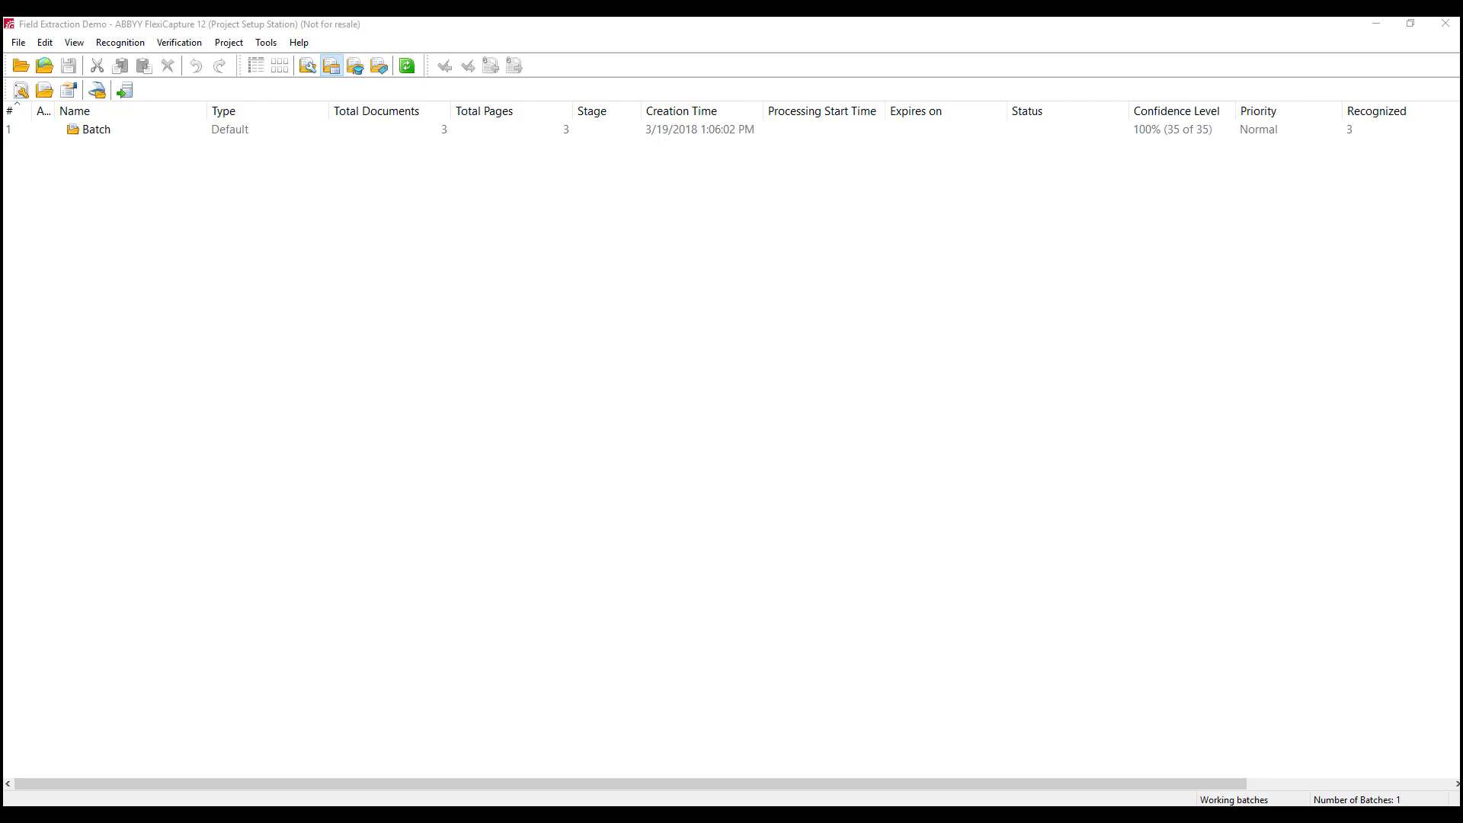
Open the Transcript definition's properties and view the Variants data set records
{"action": "left_click", "coordinate": [229, 42]}
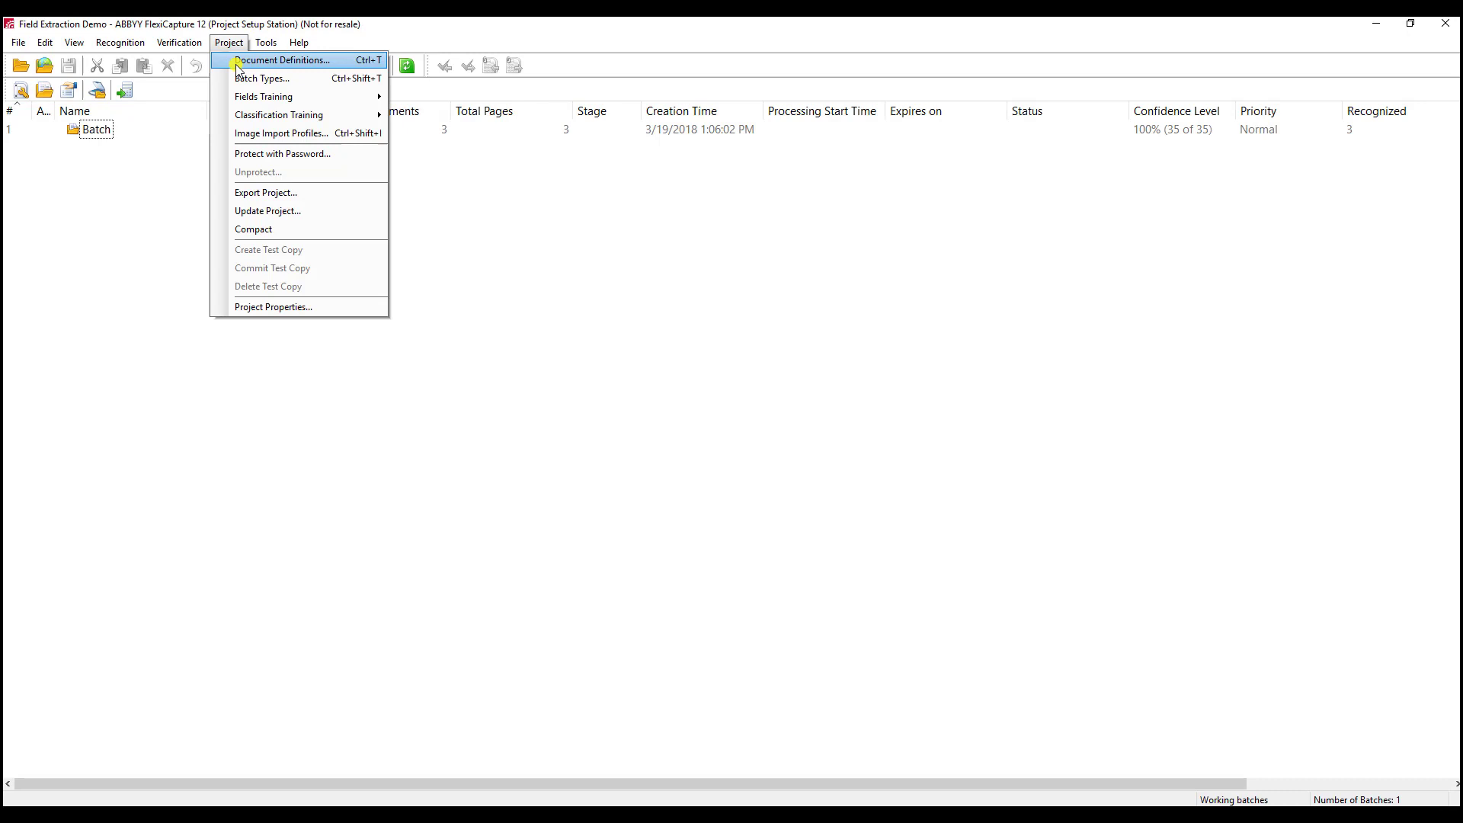
{"action": "left_click", "coordinate": [237, 61]}
{"action": "left_click", "coordinate": [844, 361]}
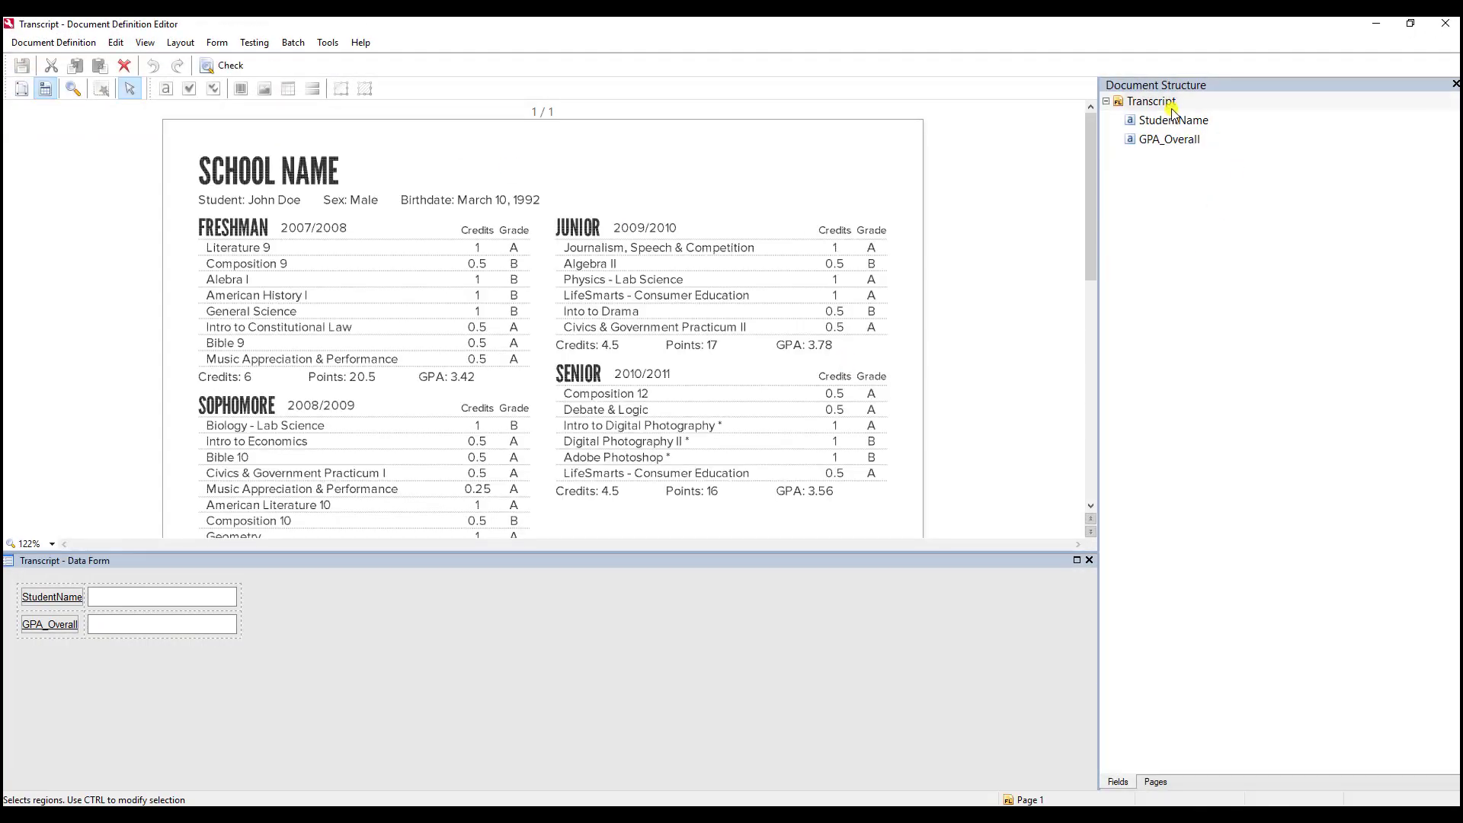
{"action": "left_click", "coordinate": [1170, 107]}
{"action": "left_click", "coordinate": [1168, 109]}
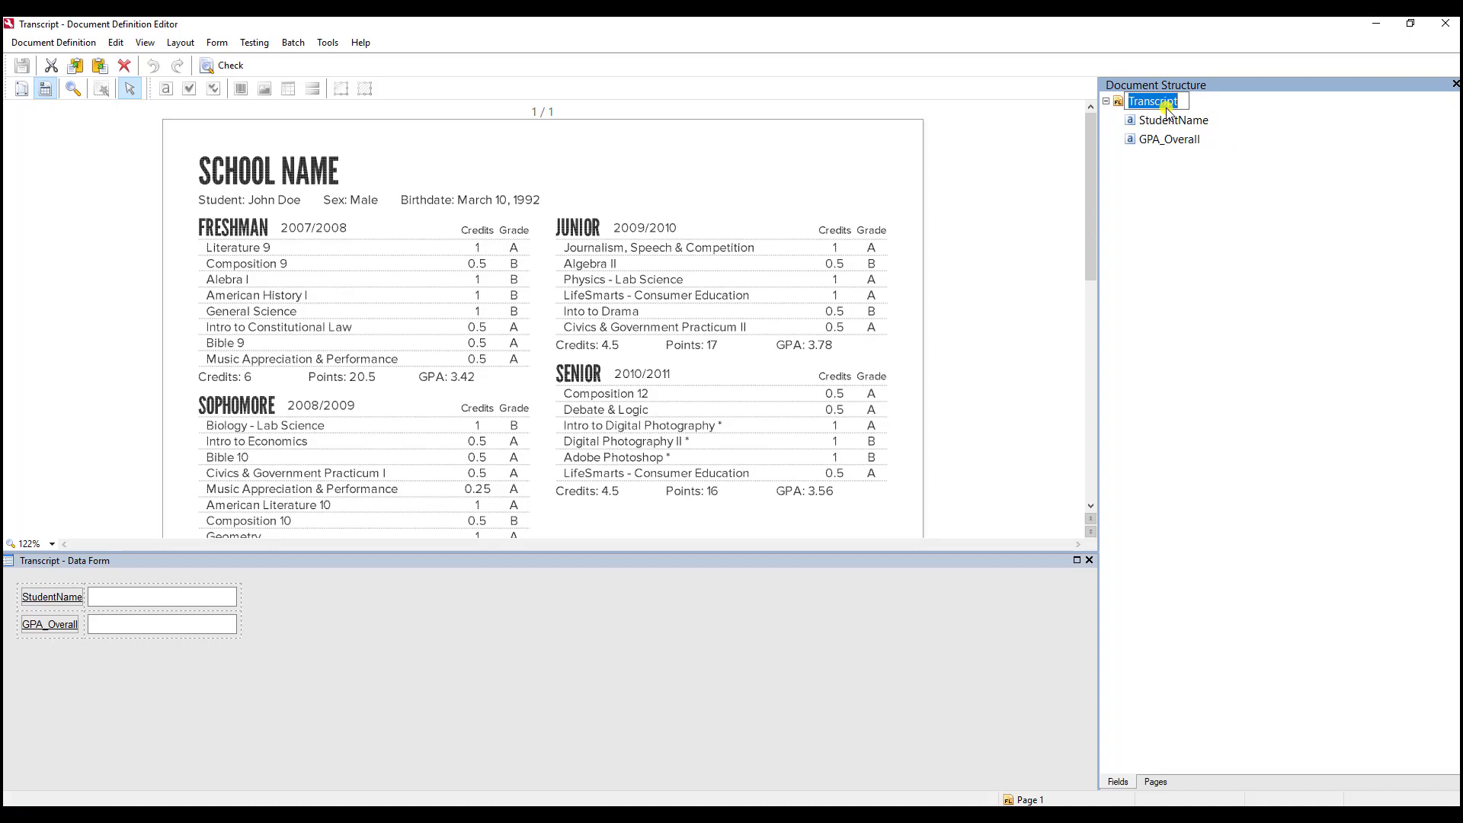
{"action": "left_click", "coordinate": [1254, 116]}
{"action": "double_click", "coordinate": [1152, 104]}
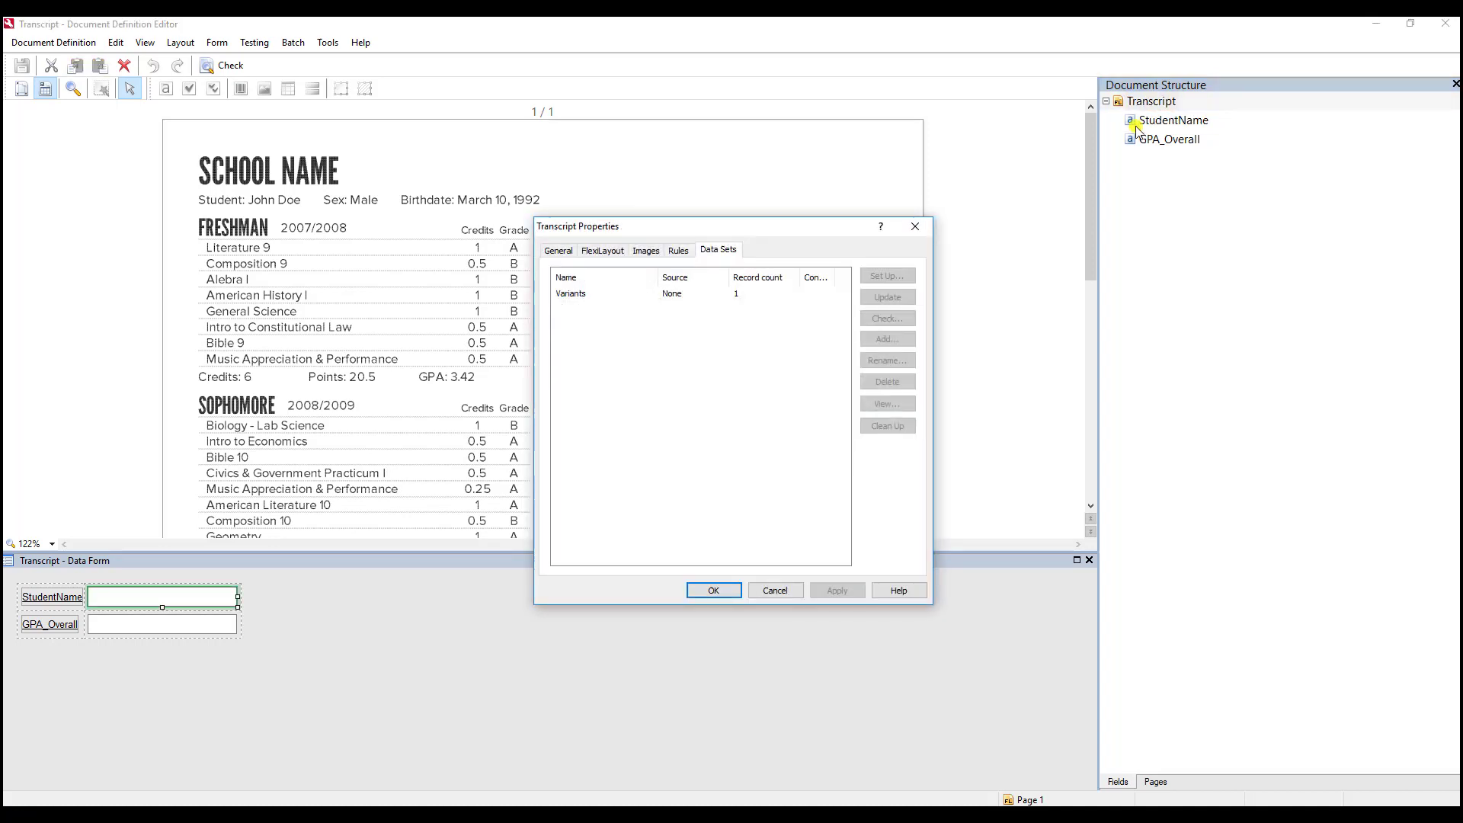
{"action": "left_click", "coordinate": [753, 294]}
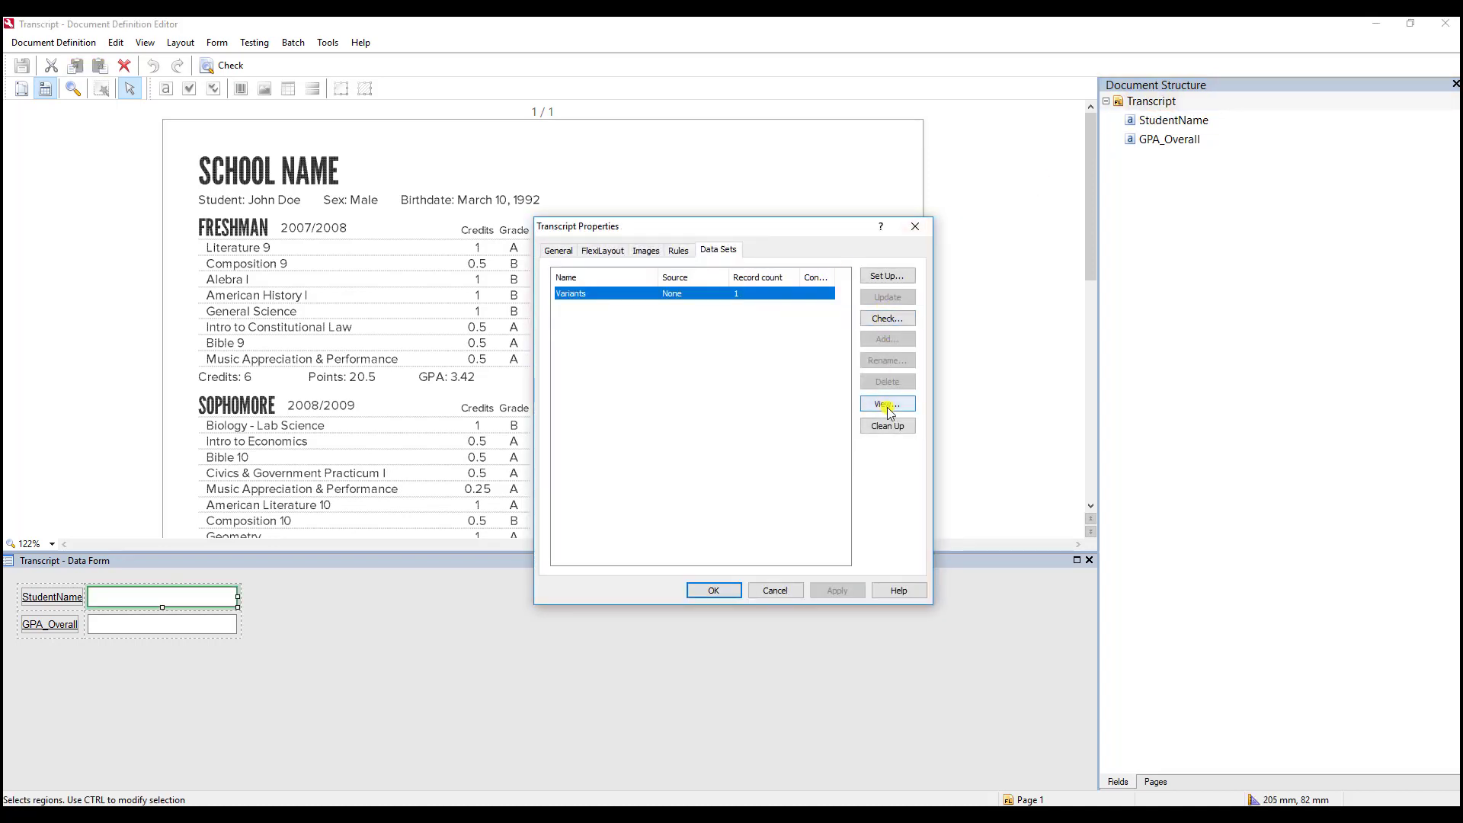
{"action": "left_click", "coordinate": [888, 405]}
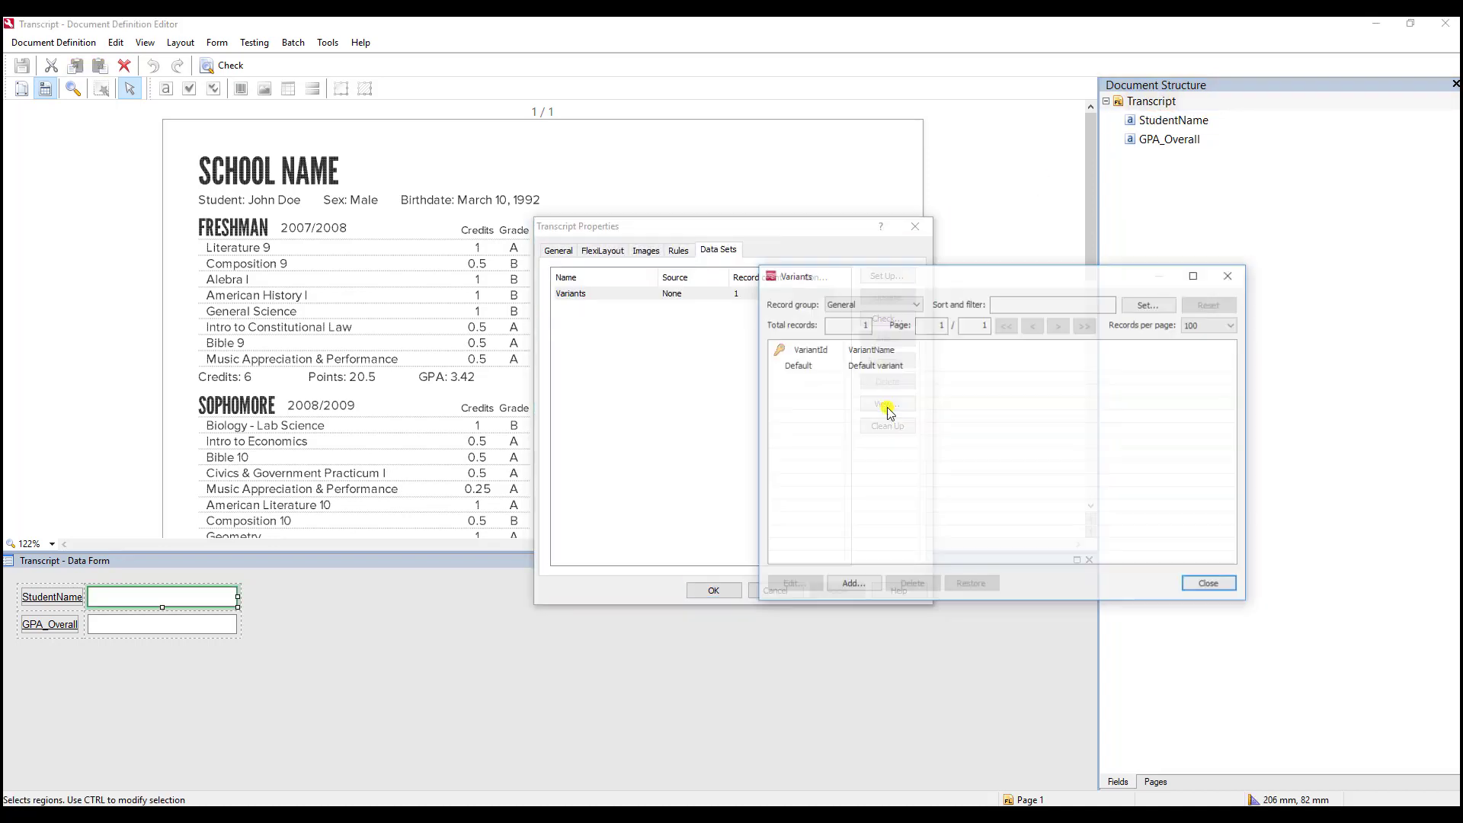
Add variant records DoeHighSchool and HomeSchool, then close the records list
{"action": "left_click", "coordinate": [866, 587]}
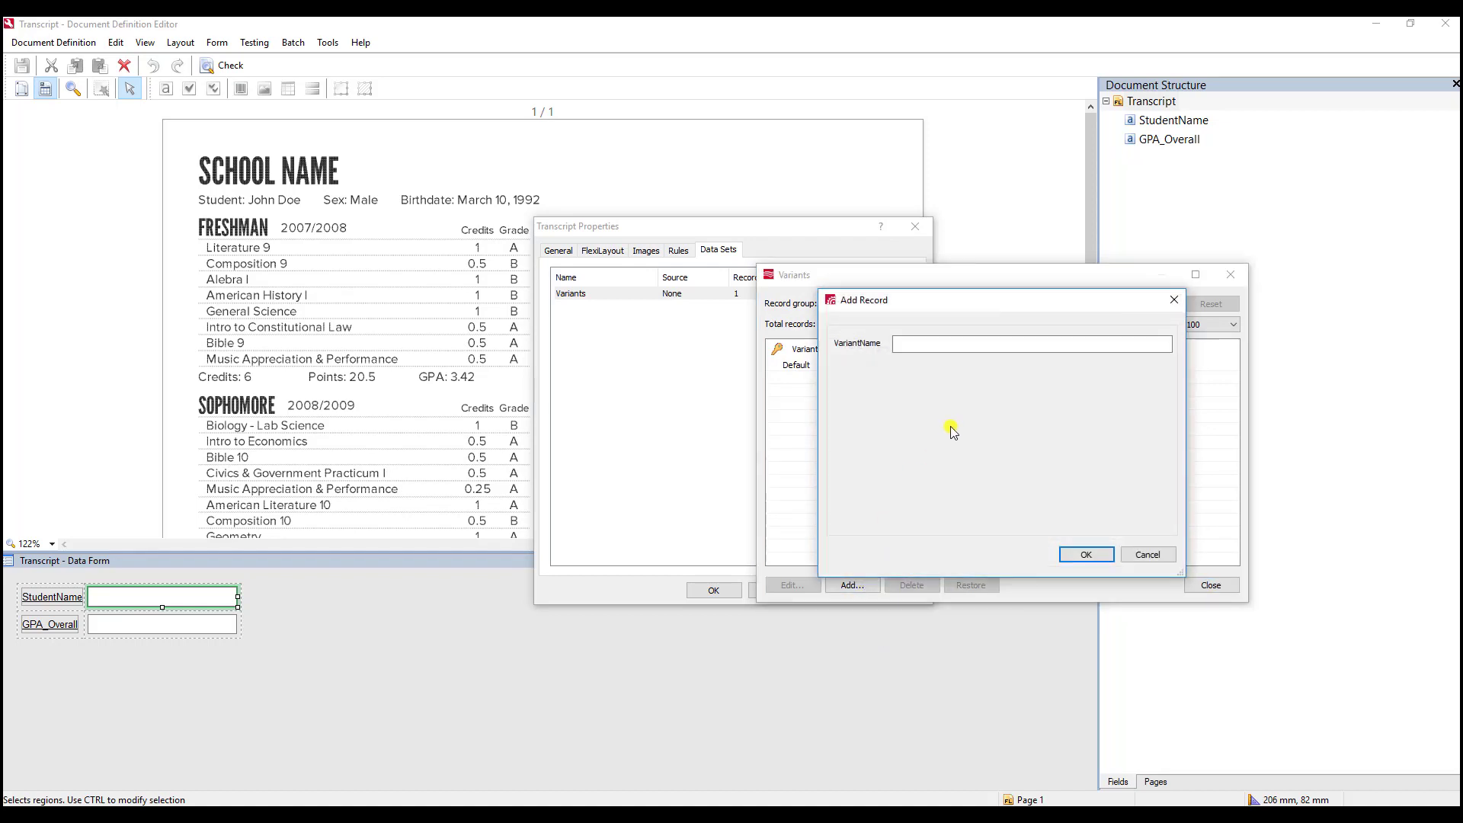
{"action": "left_click", "coordinate": [1018, 342]}
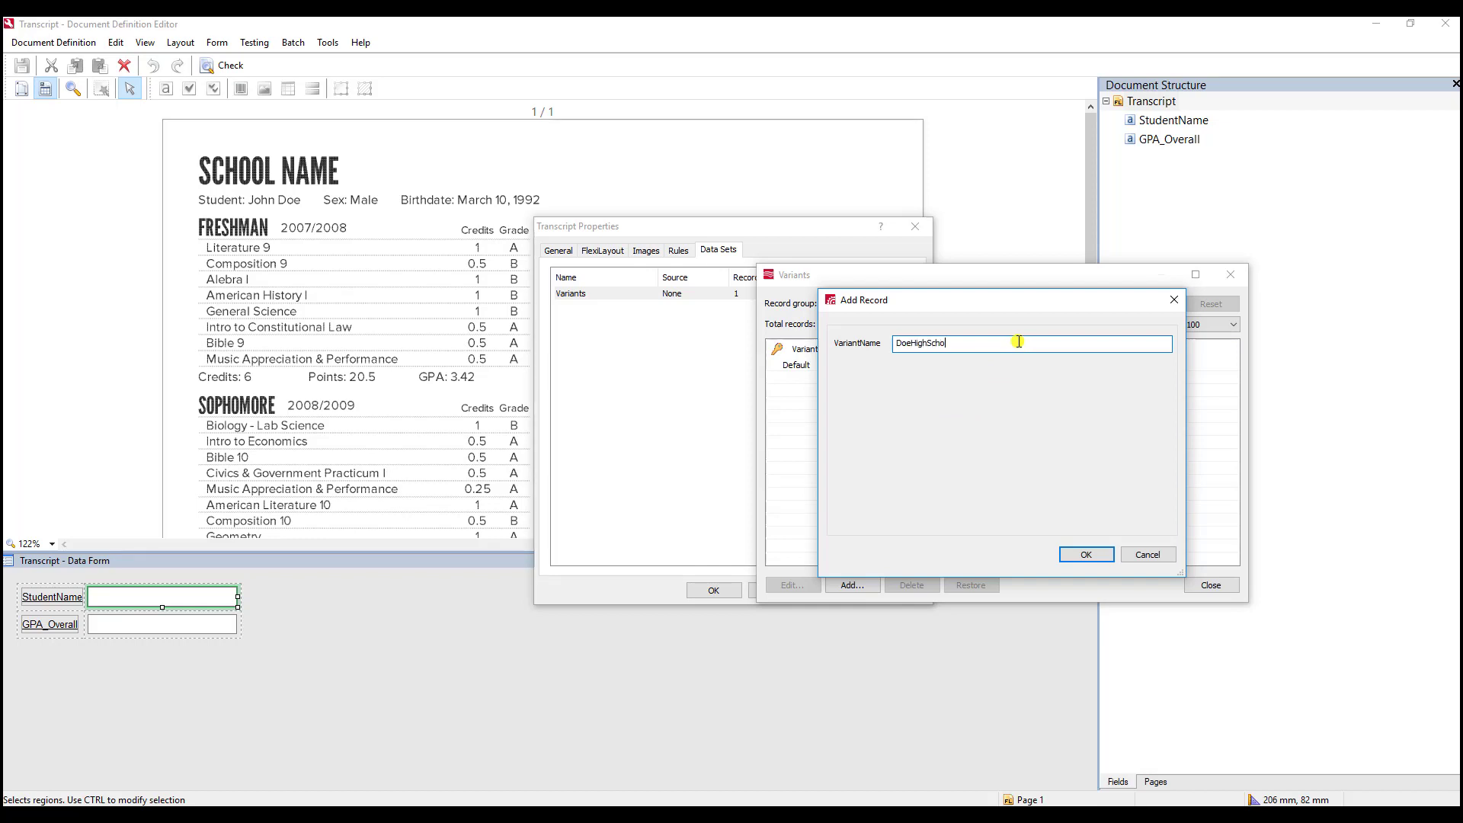
{"action": "type", "text": "DoeHighSchool"}
{"action": "key", "text": "Return"}
{"action": "left_click", "coordinate": [852, 585]}
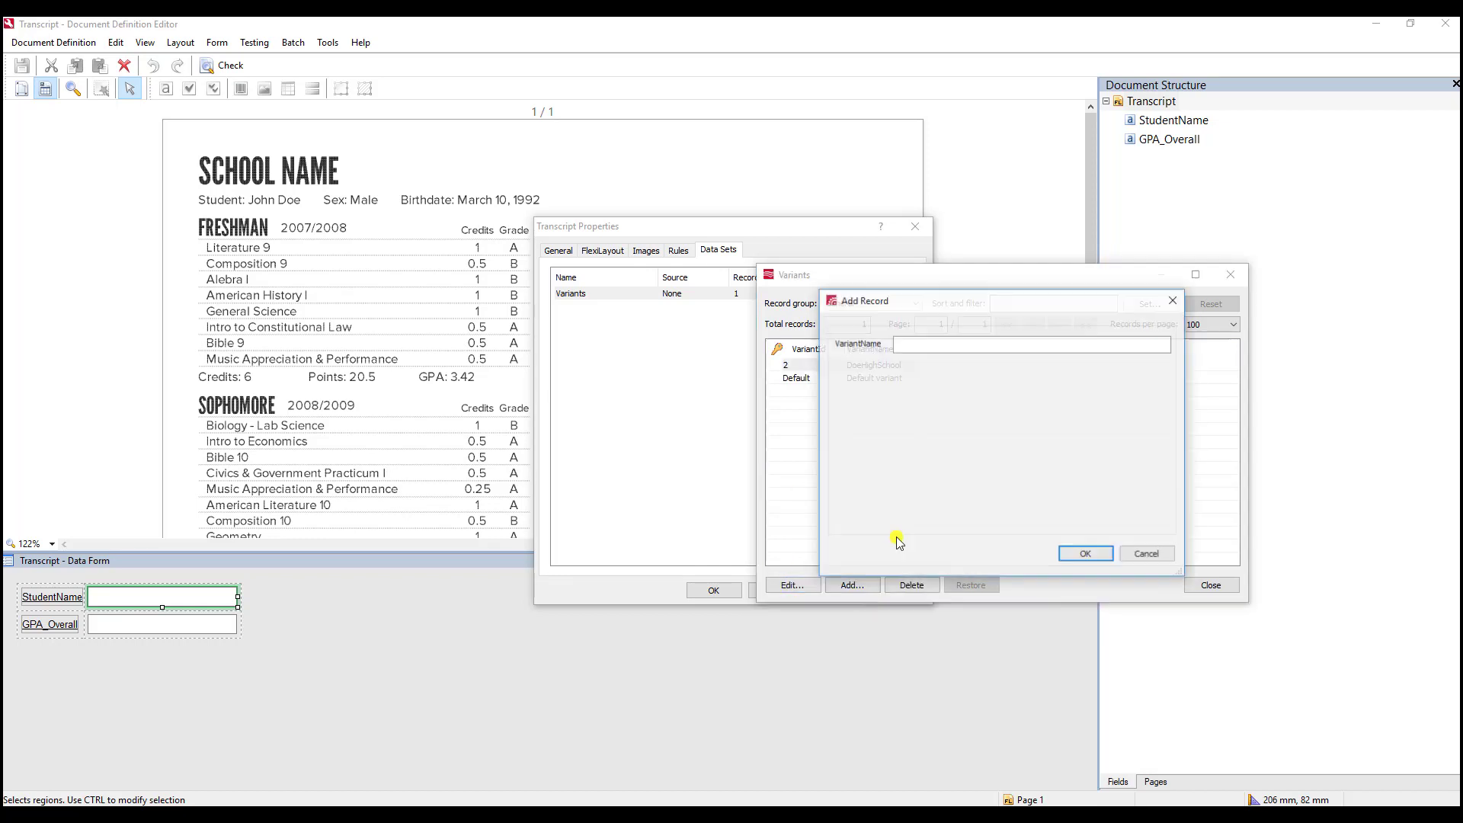
{"action": "left_click", "coordinate": [998, 343]}
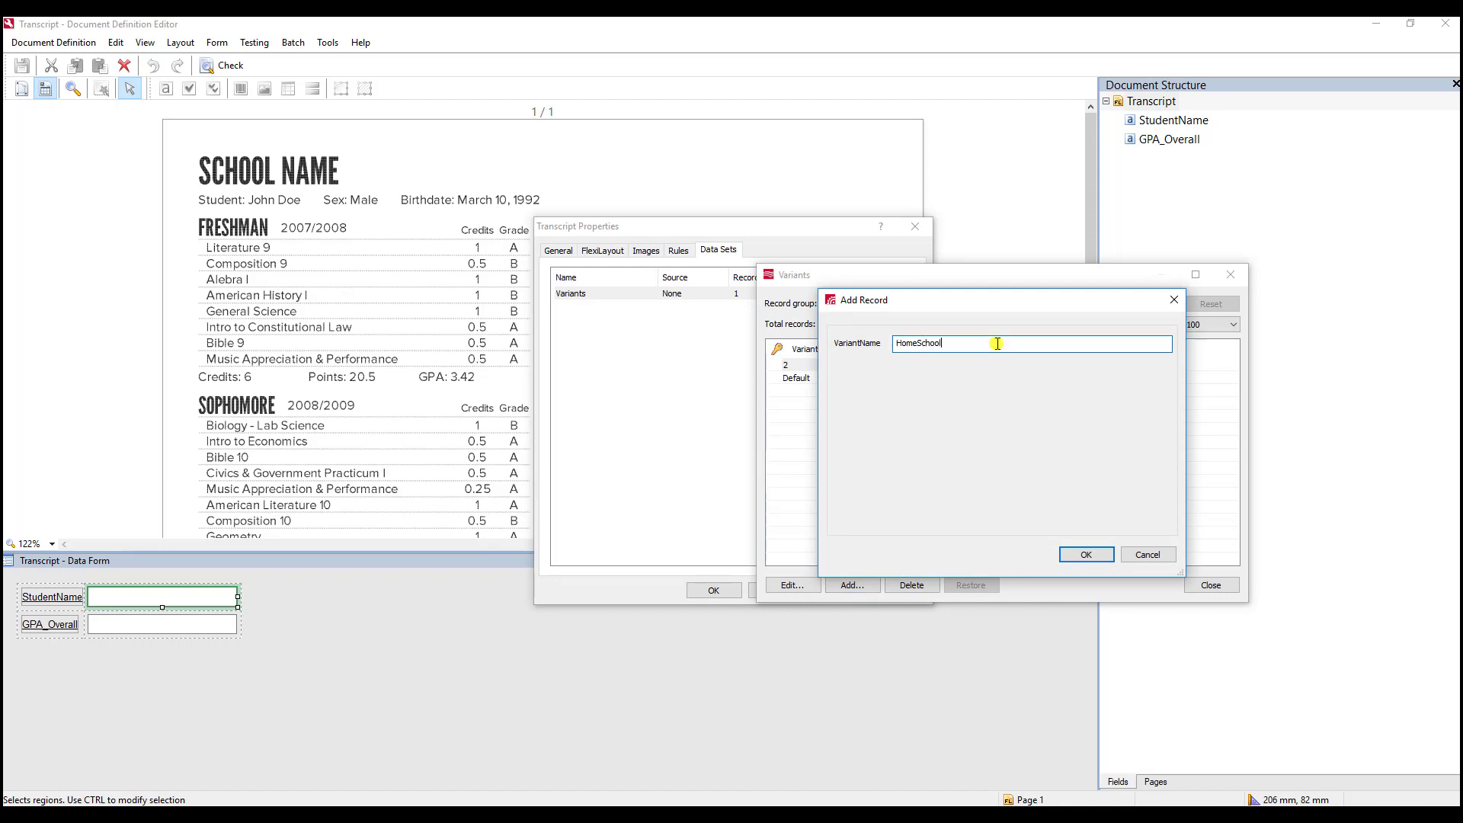
{"action": "type", "text": "HomeSchool"}
{"action": "key", "text": "Return"}
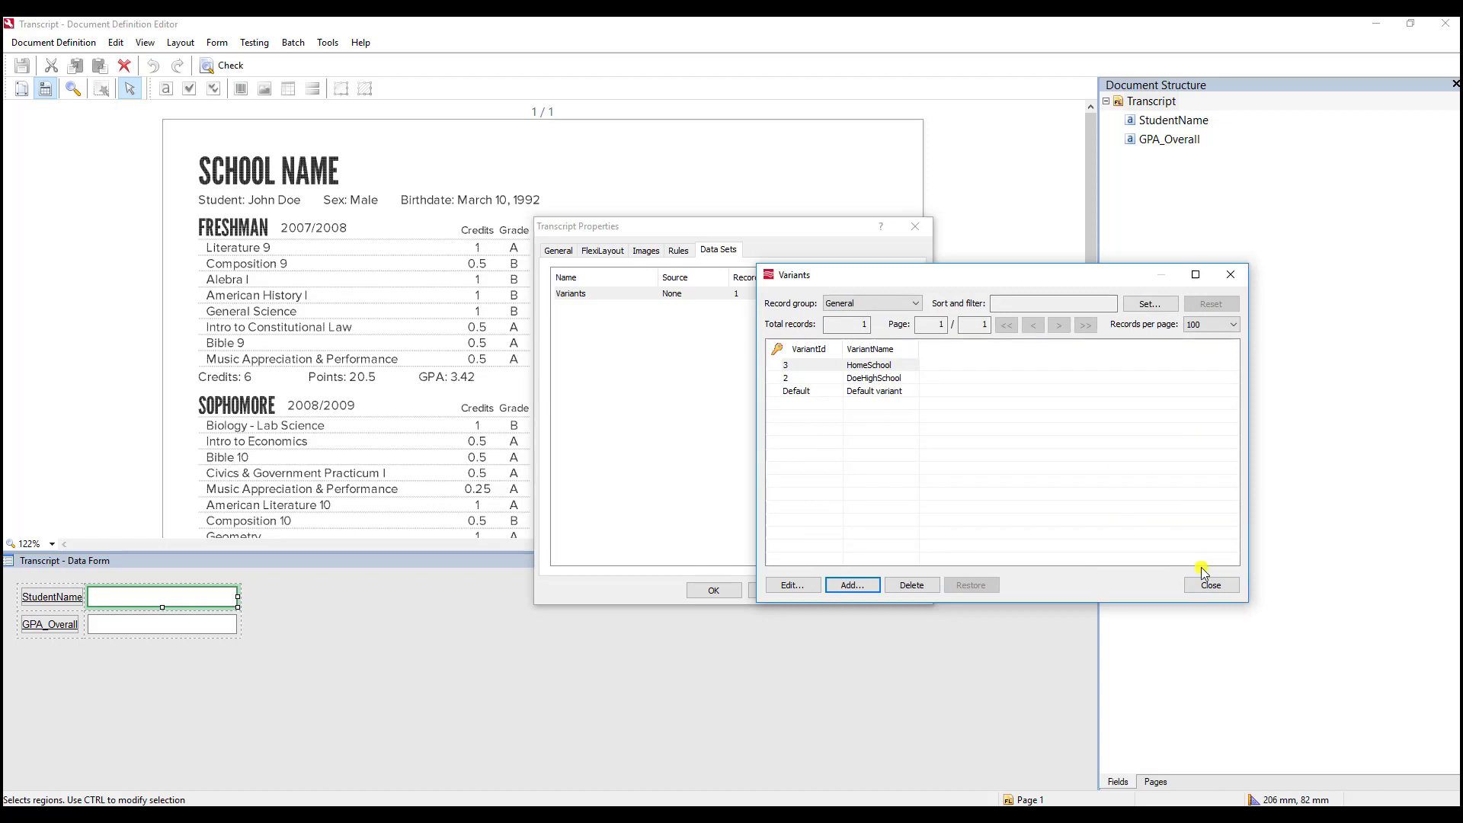
{"action": "left_click", "coordinate": [1232, 585]}
Apply the Transcript properties, then save and close the definition editor
{"action": "left_click", "coordinate": [707, 590]}
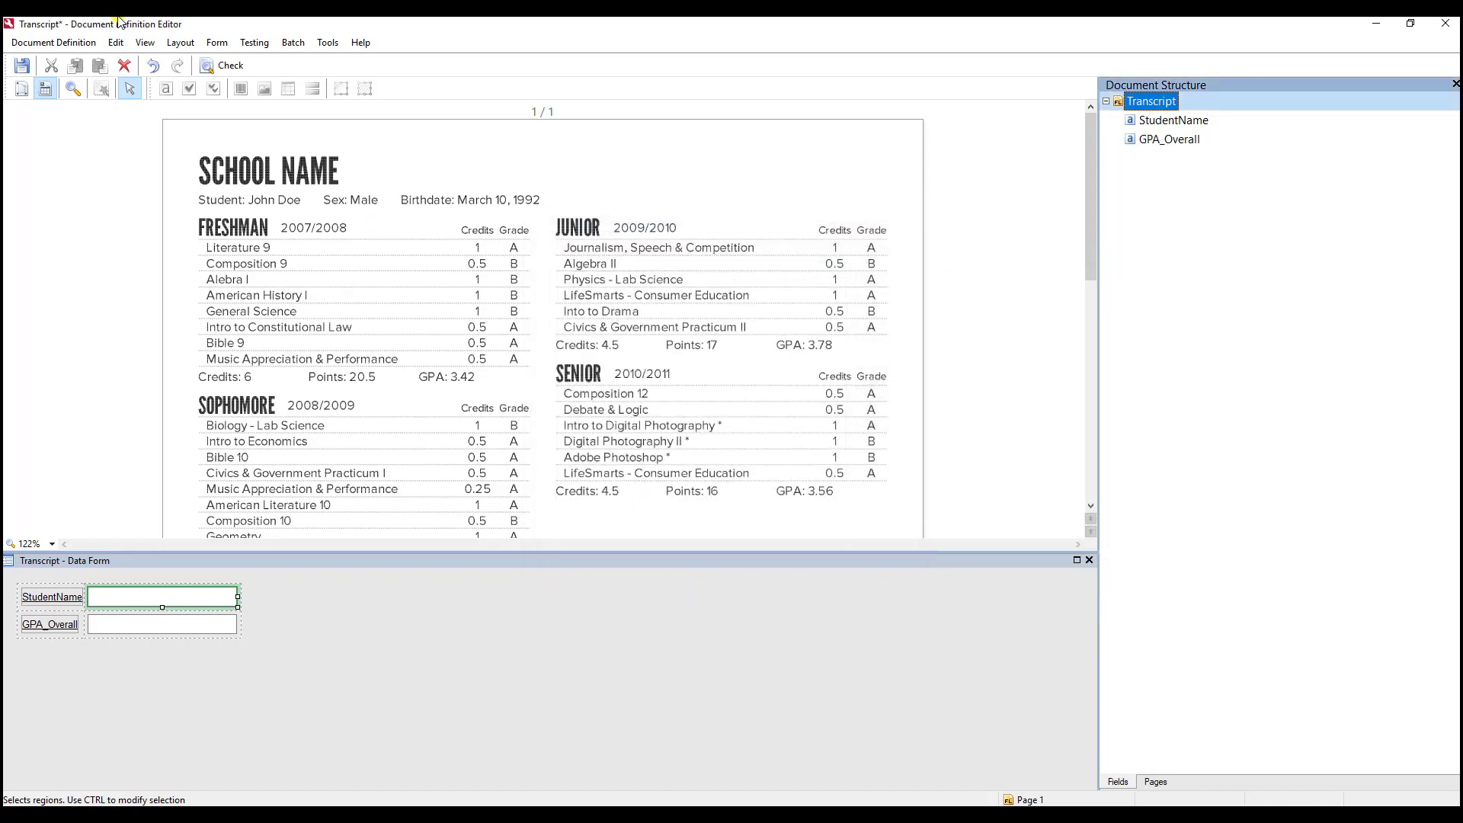
{"action": "left_click", "coordinate": [18, 68]}
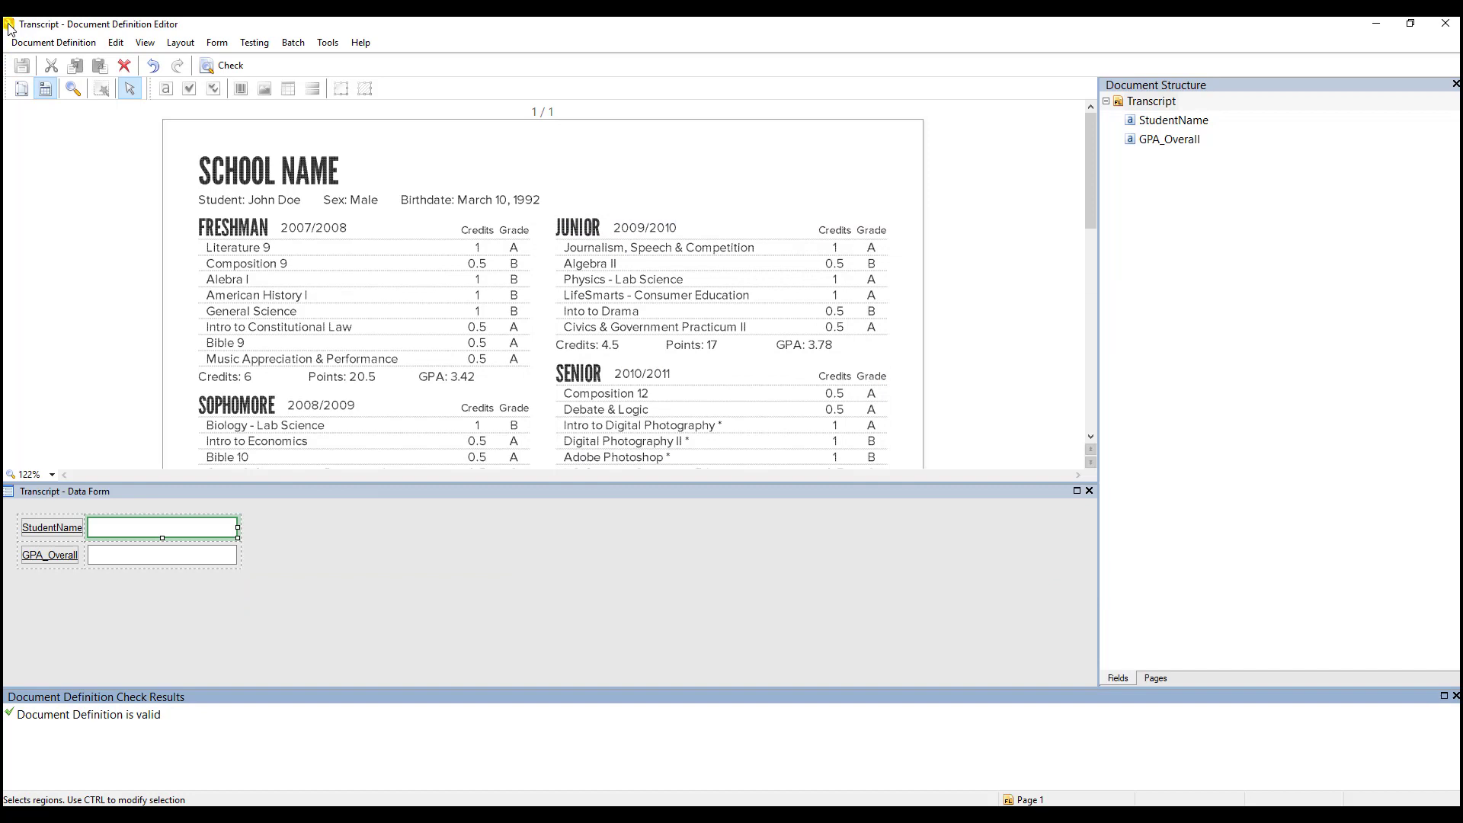
{"action": "double_click", "coordinate": [10, 24]}
Publish the Transcript definition and close the Document Definitions list
{"action": "left_click", "coordinate": [838, 382]}
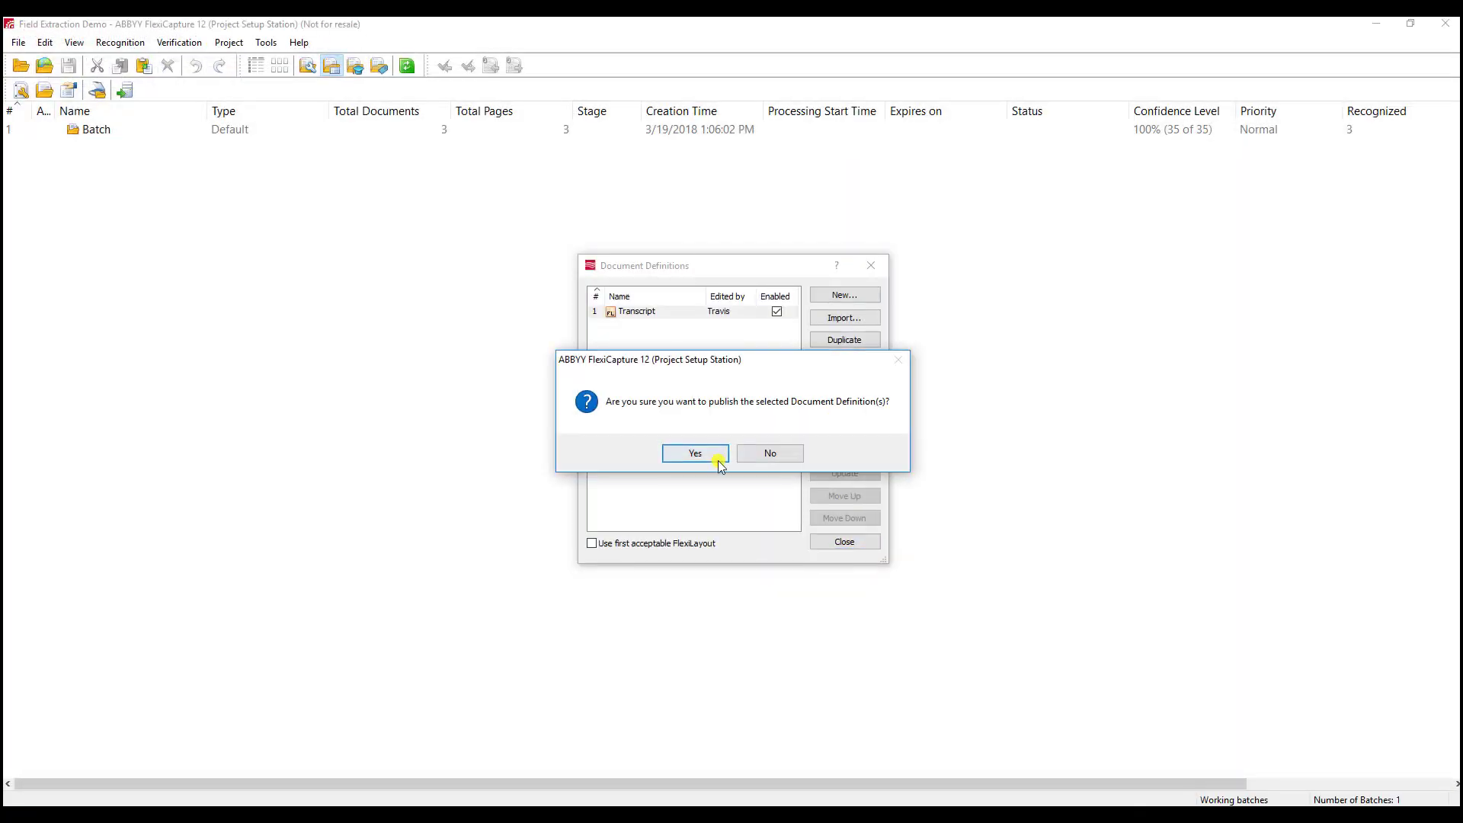
{"action": "left_click", "coordinate": [718, 459]}
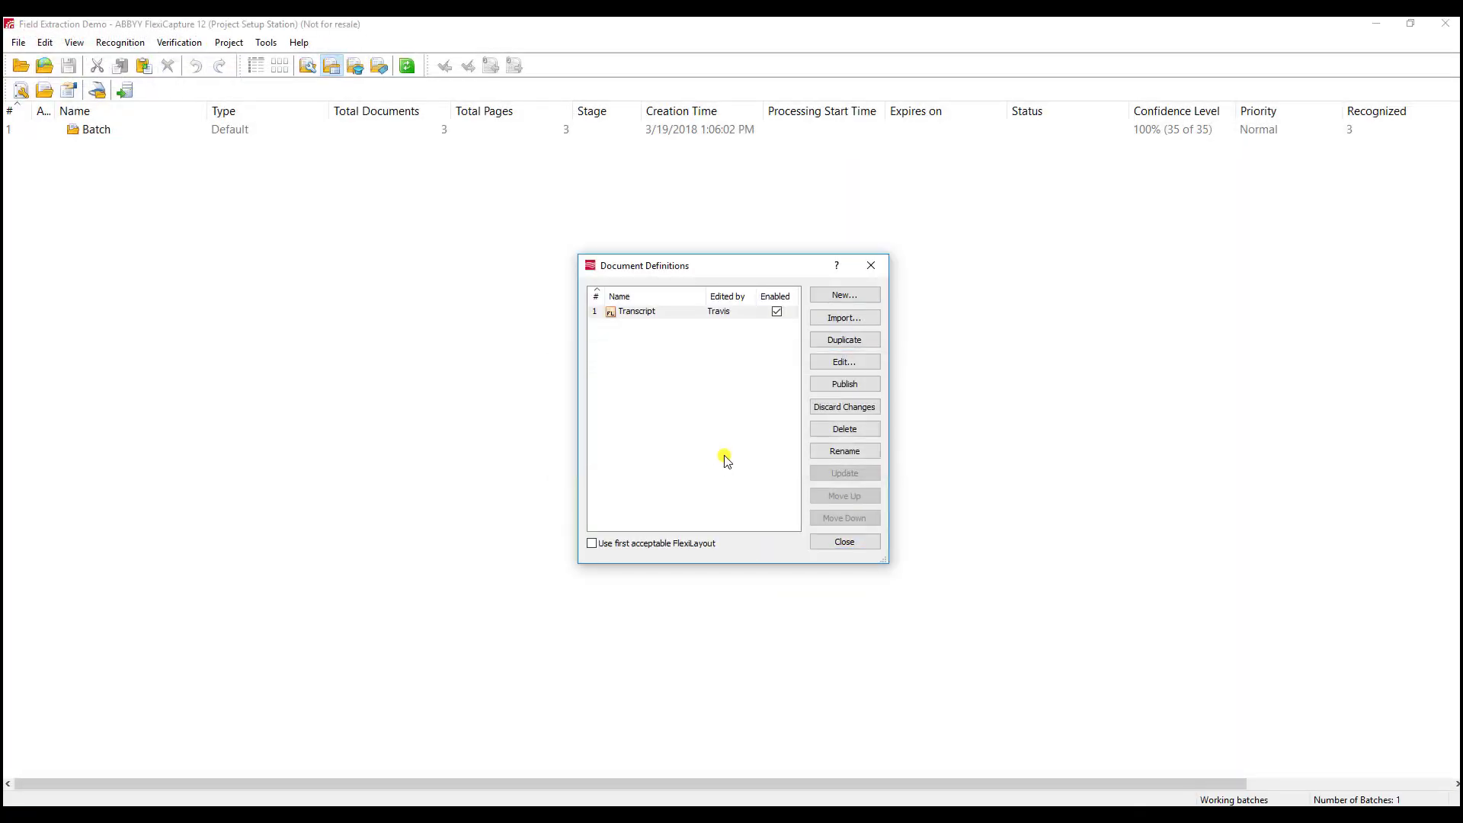
{"action": "left_click", "coordinate": [867, 542]}
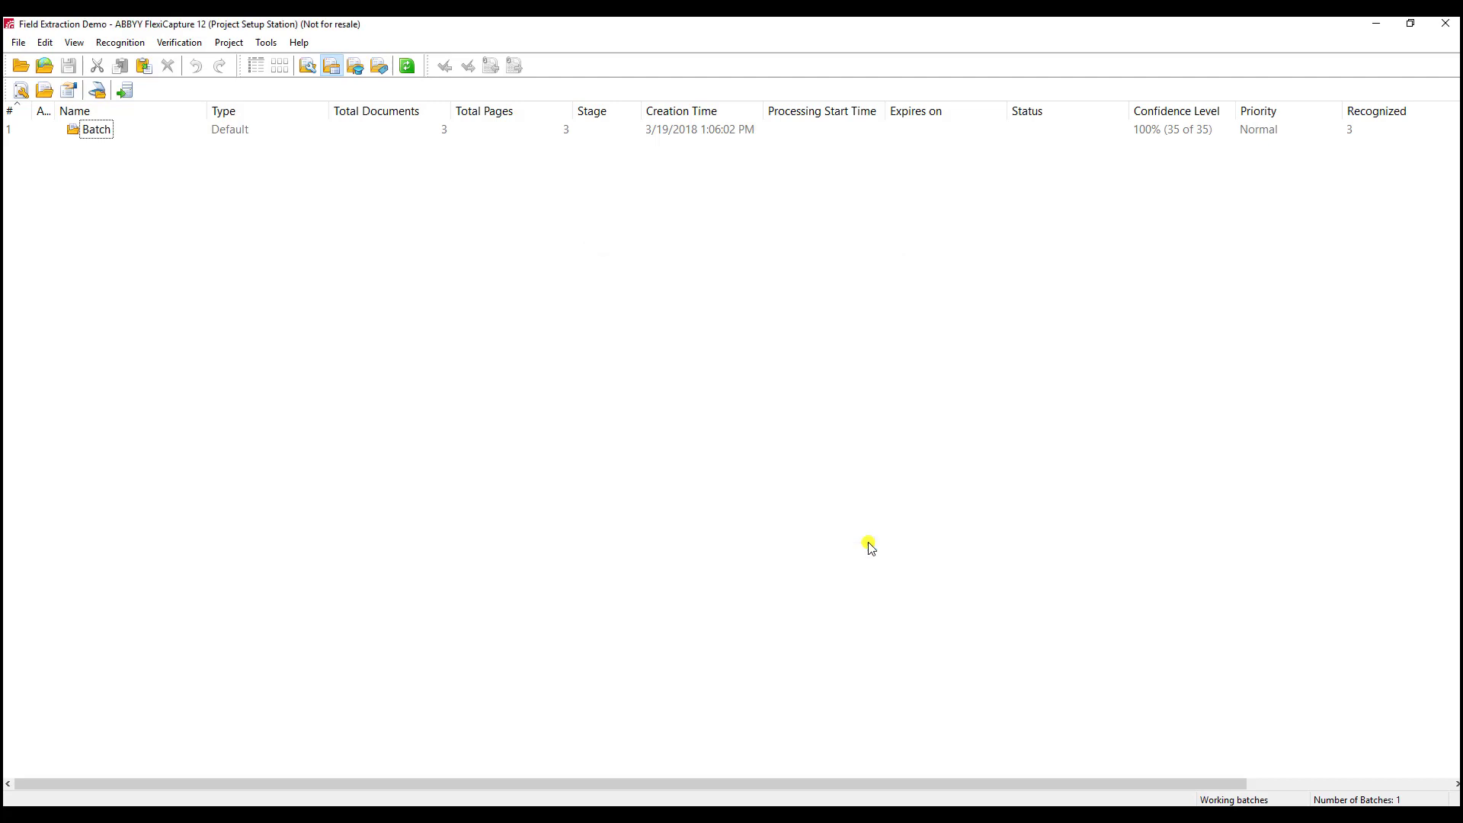
{"action": "left_click", "coordinate": [75, 42]}
Create a new batch under Classification Training Batches
{"action": "left_click", "coordinate": [95, 117]}
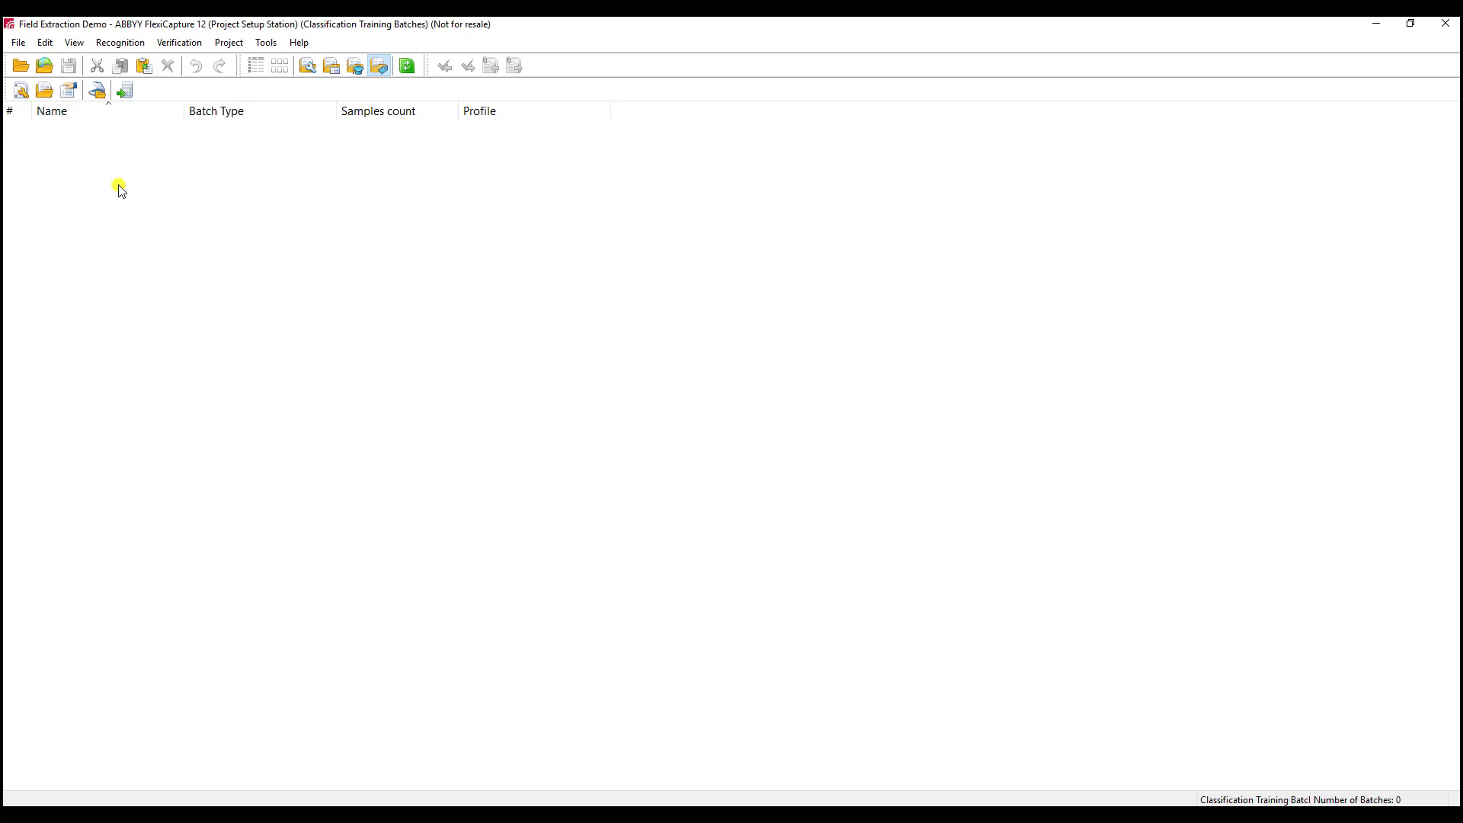
{"action": "right_click", "coordinate": [137, 180]}
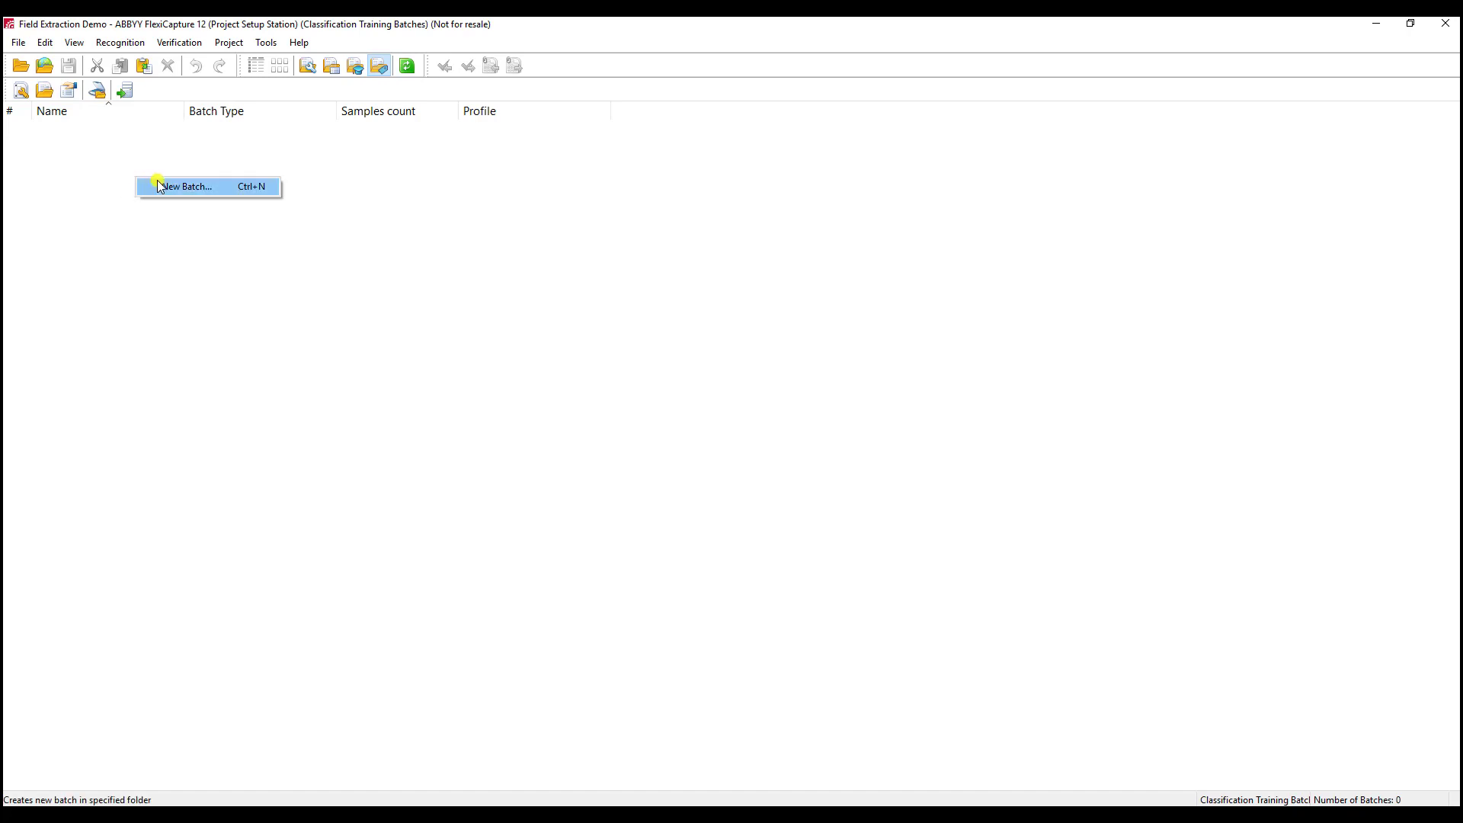
{"action": "left_click", "coordinate": [160, 186]}
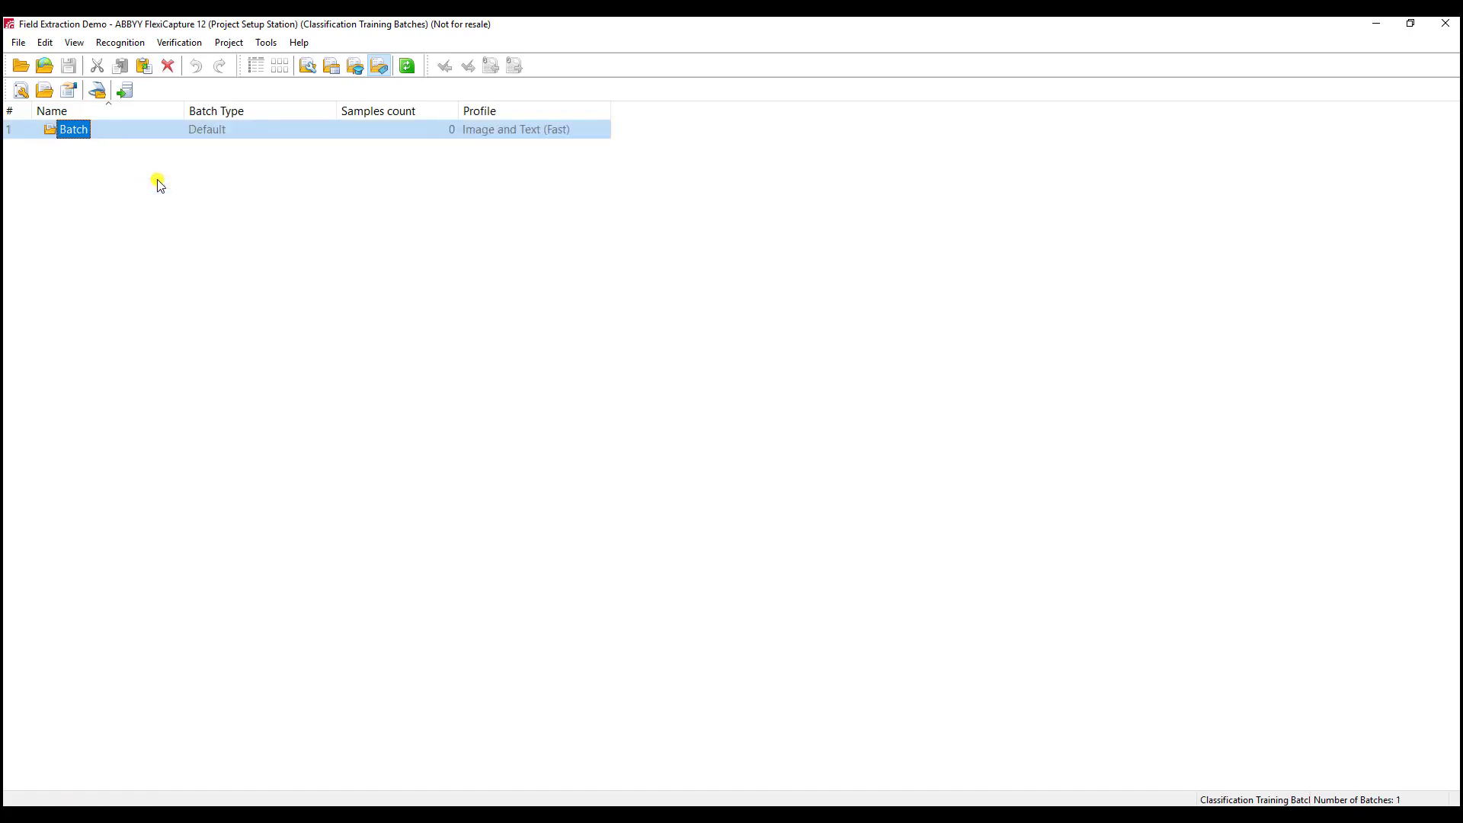
Load transcript2.tif, transcript2a.tif and transcript2b.tif into the new Batch
{"action": "right_click", "coordinate": [84, 138]}
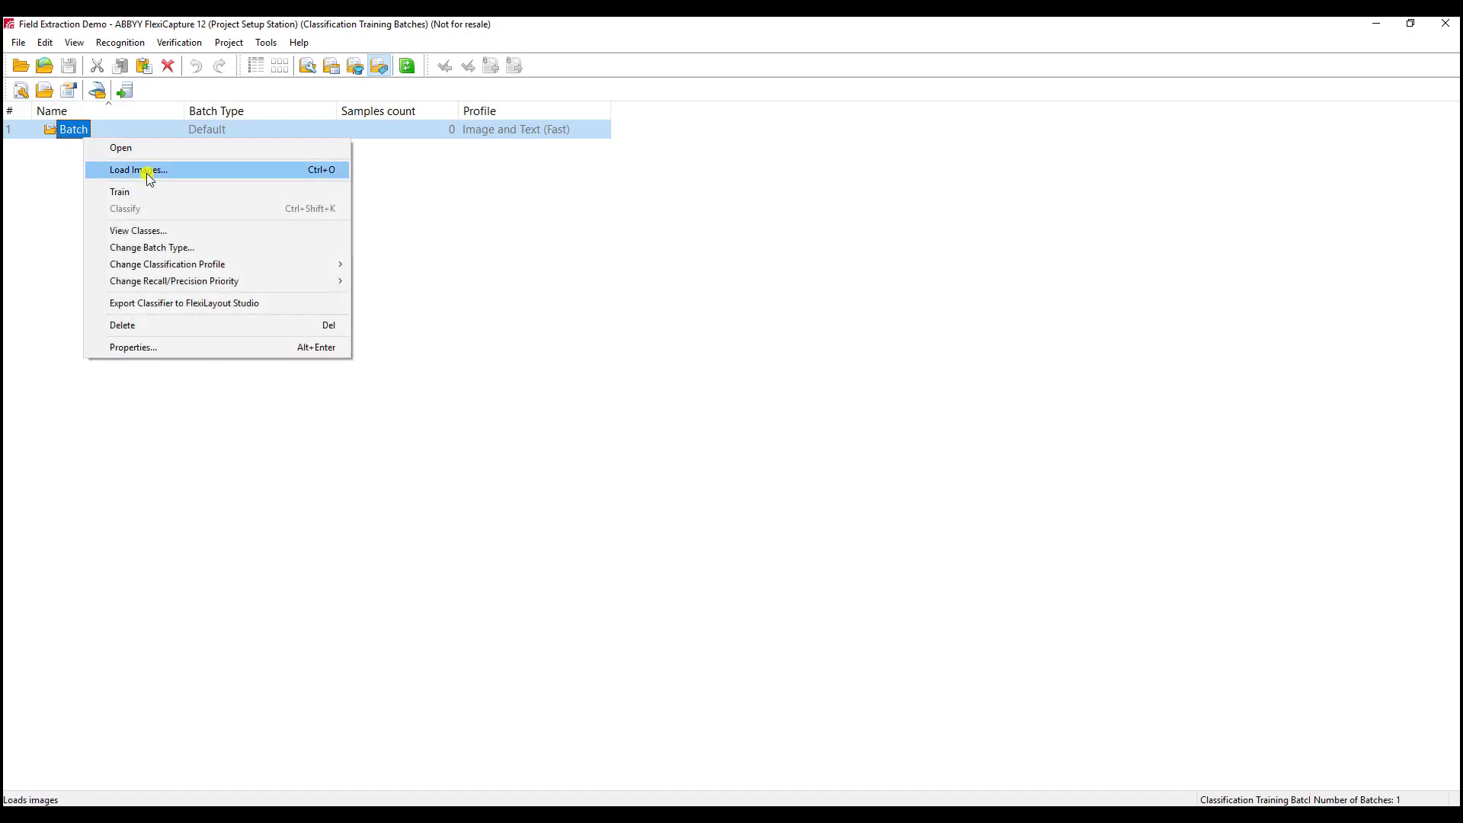
{"action": "left_click", "coordinate": [148, 173]}
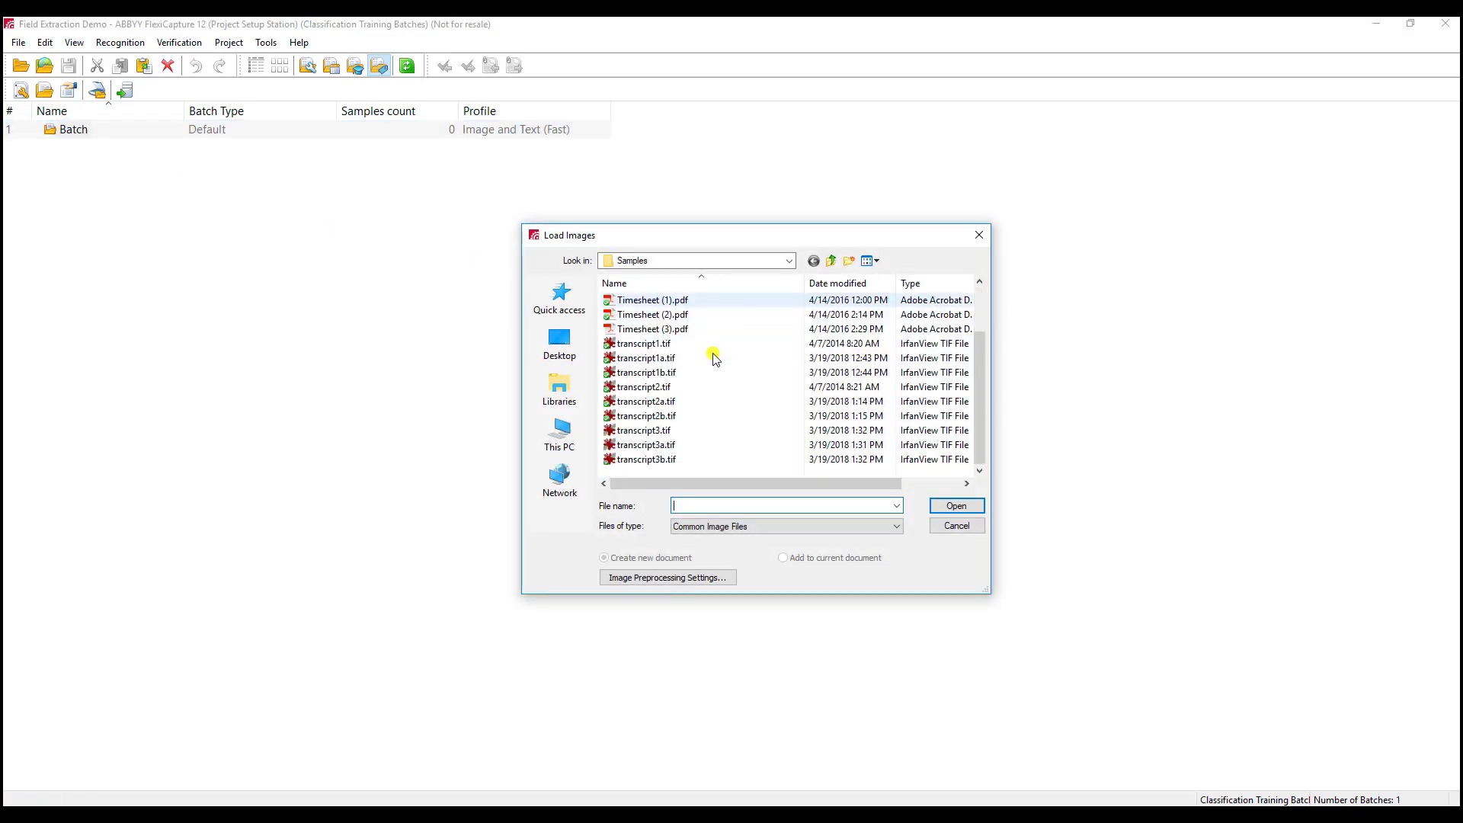
{"action": "scroll", "coordinate": [674, 364], "scroll_direction": "down", "scroll_amount": 2}
{"action": "left_click", "coordinate": [693, 386]}
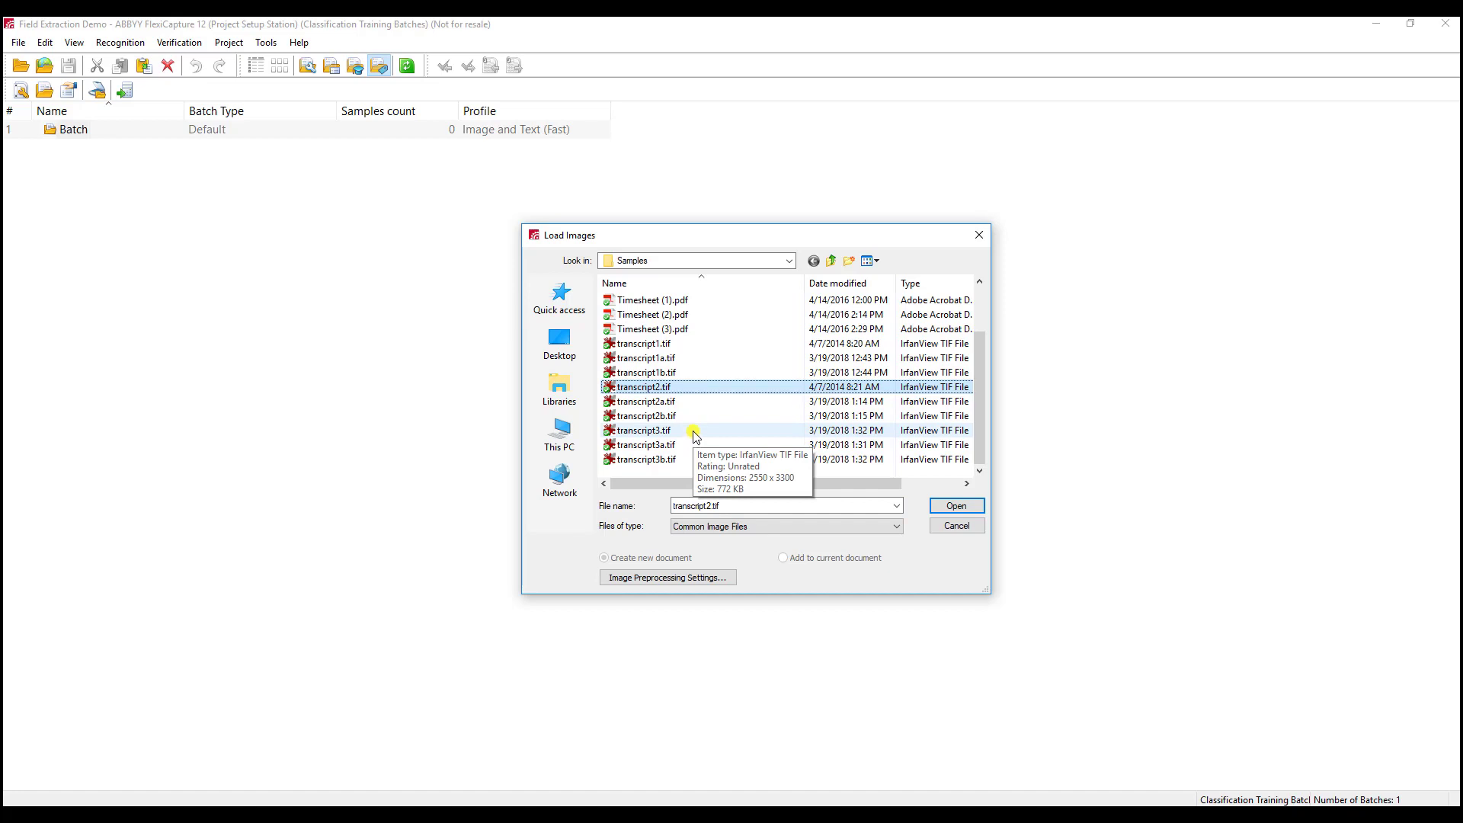
{"action": "left_click", "coordinate": [694, 433], "text": "shift"}
{"action": "left_click", "coordinate": [696, 415], "text": "shift"}
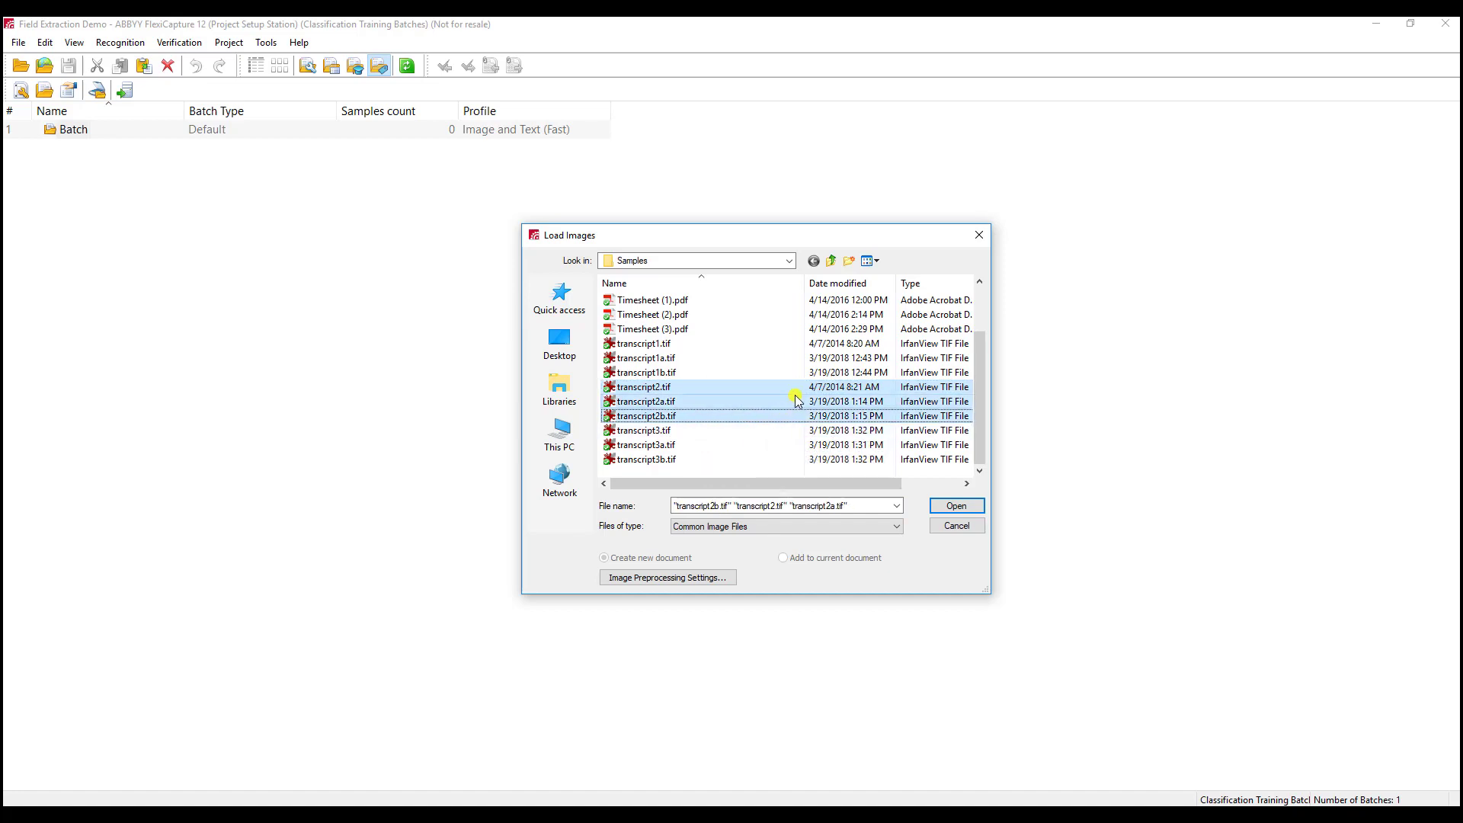
{"action": "left_click", "coordinate": [956, 506]}
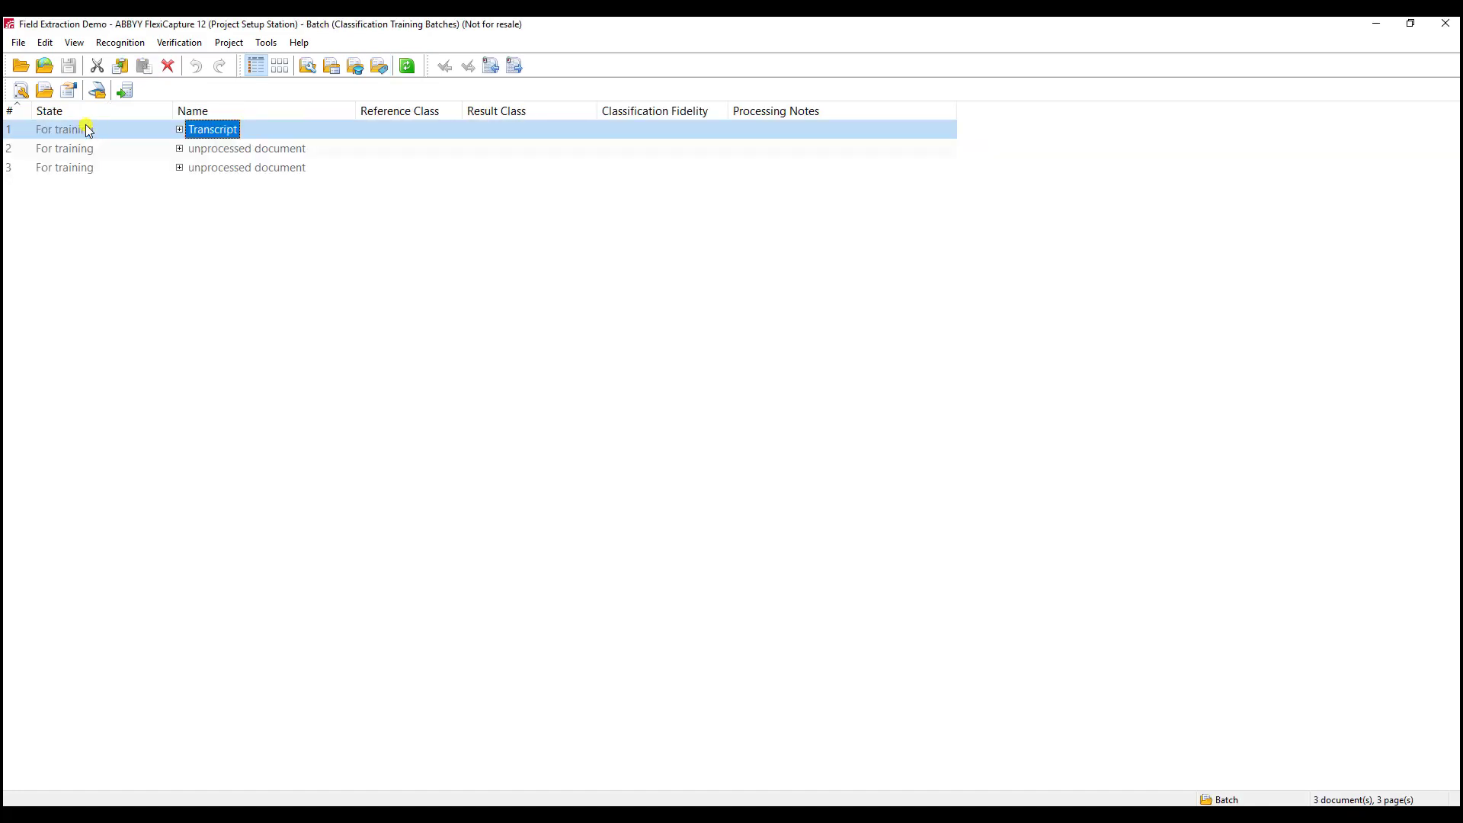
Clear the analysis results of all three training documents
{"action": "left_click_drag", "start_coordinate": [176, 203], "coordinate": [209, 125]}
{"action": "right_click", "coordinate": [210, 125]}
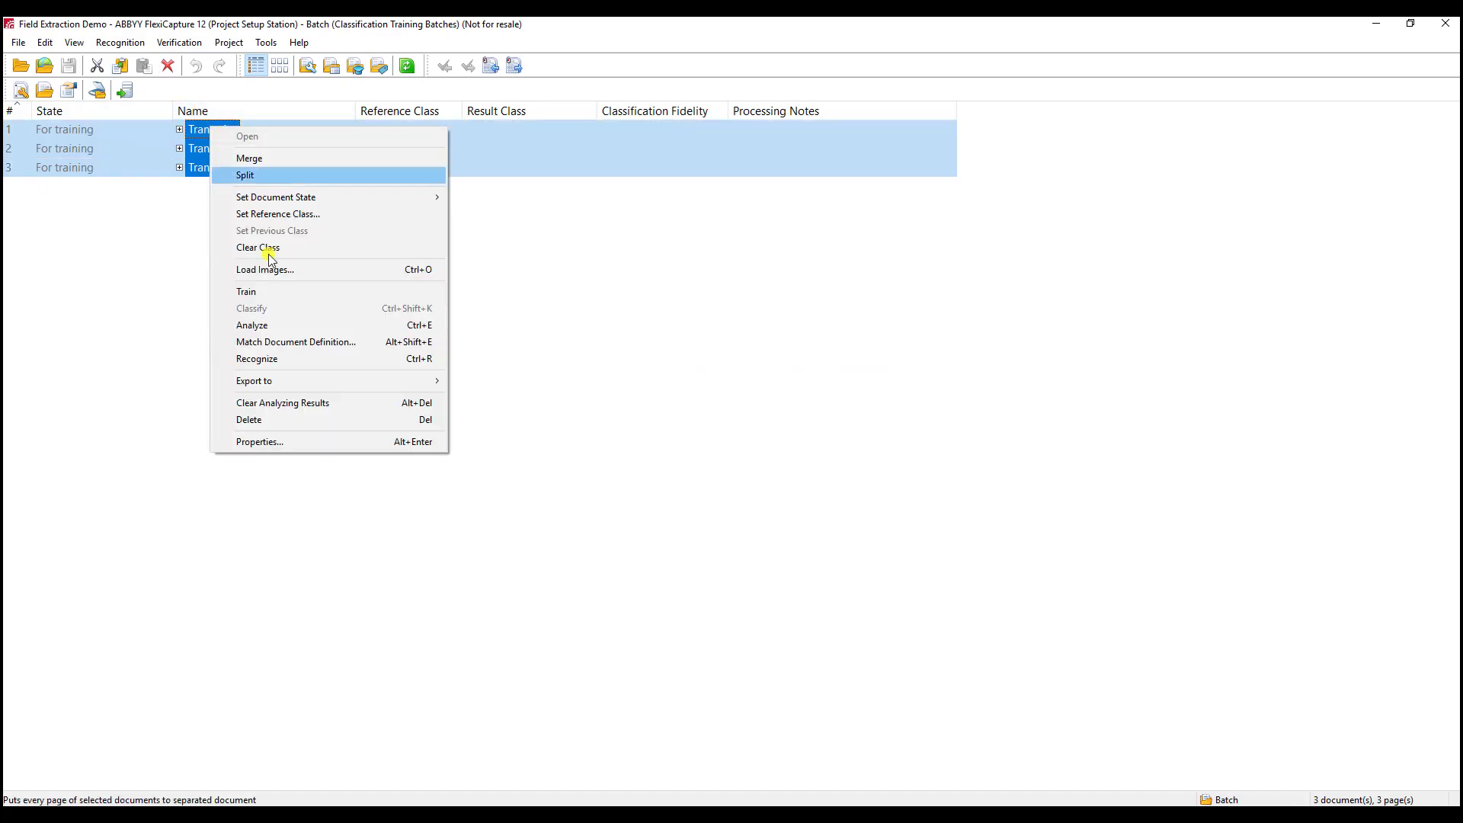
{"action": "left_click", "coordinate": [297, 403]}
{"action": "left_click", "coordinate": [694, 451]}
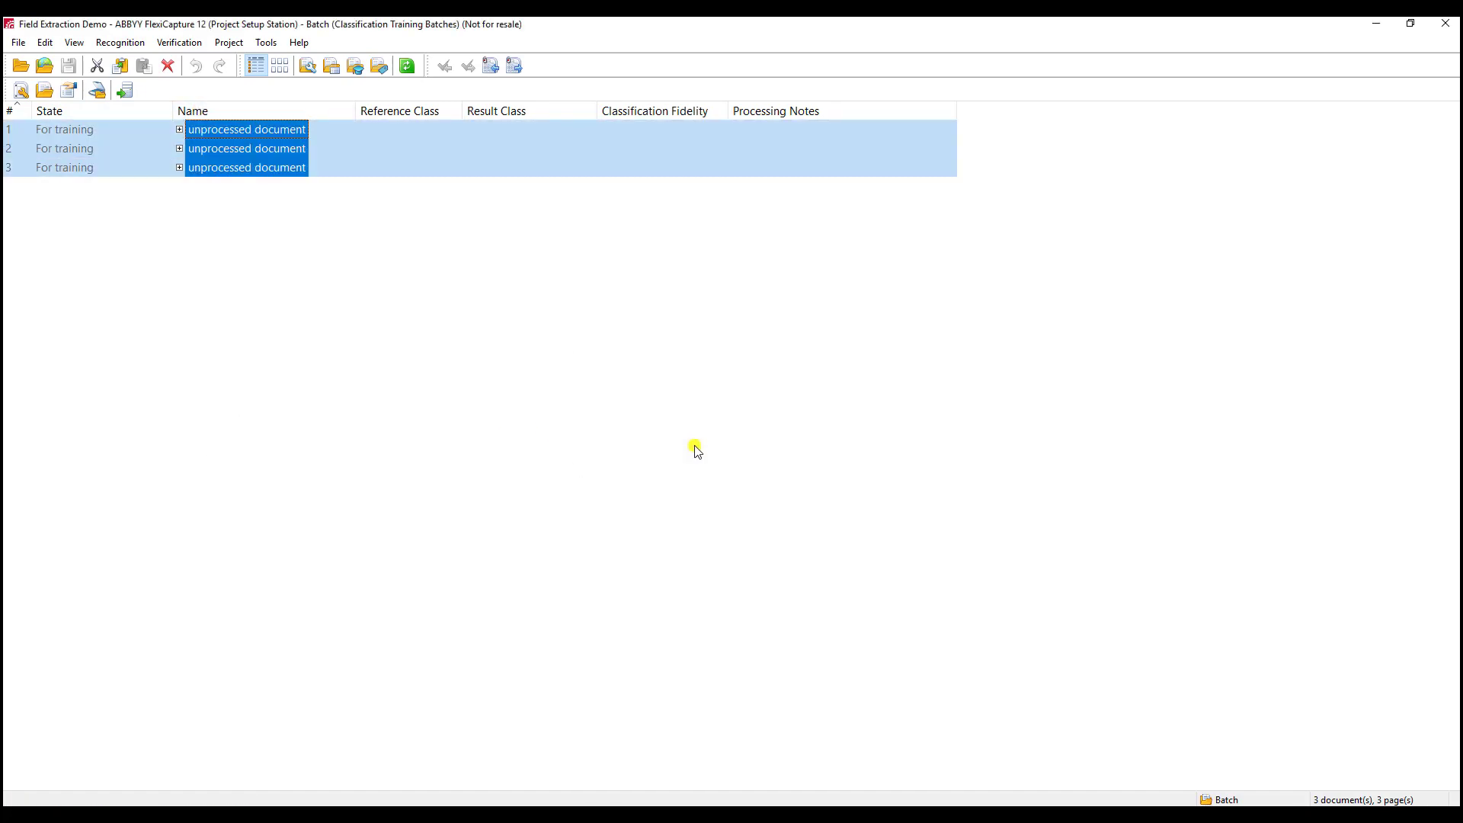
{"action": "left_click", "coordinate": [432, 355]}
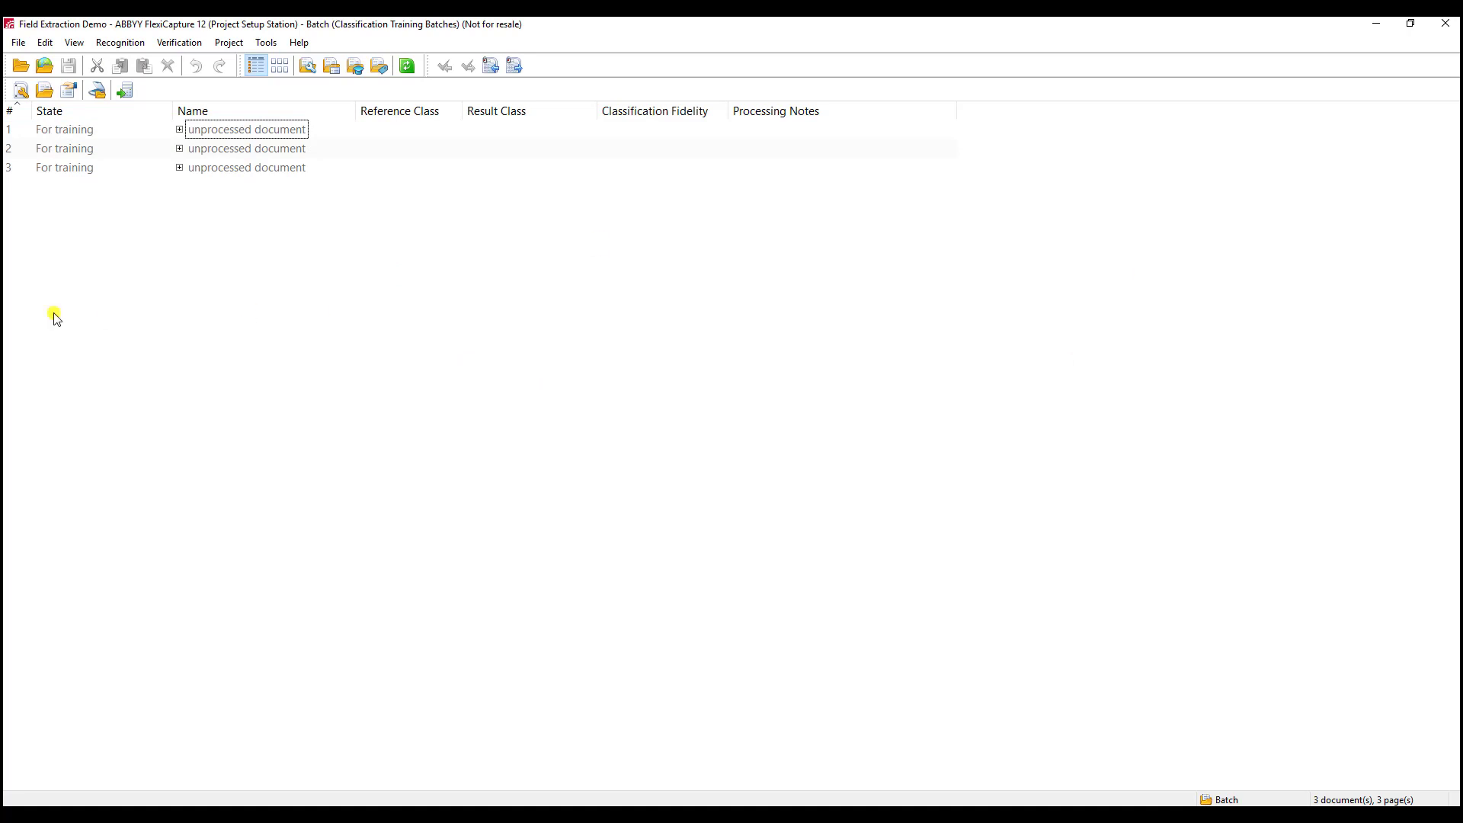
Assign the three documents a new DoeHighSchool reference class tied to the Transcript DoeHighSchool variant
{"action": "left_click_drag", "start_coordinate": [224, 167], "coordinate": [235, 136]}
{"action": "right_click", "coordinate": [235, 136]}
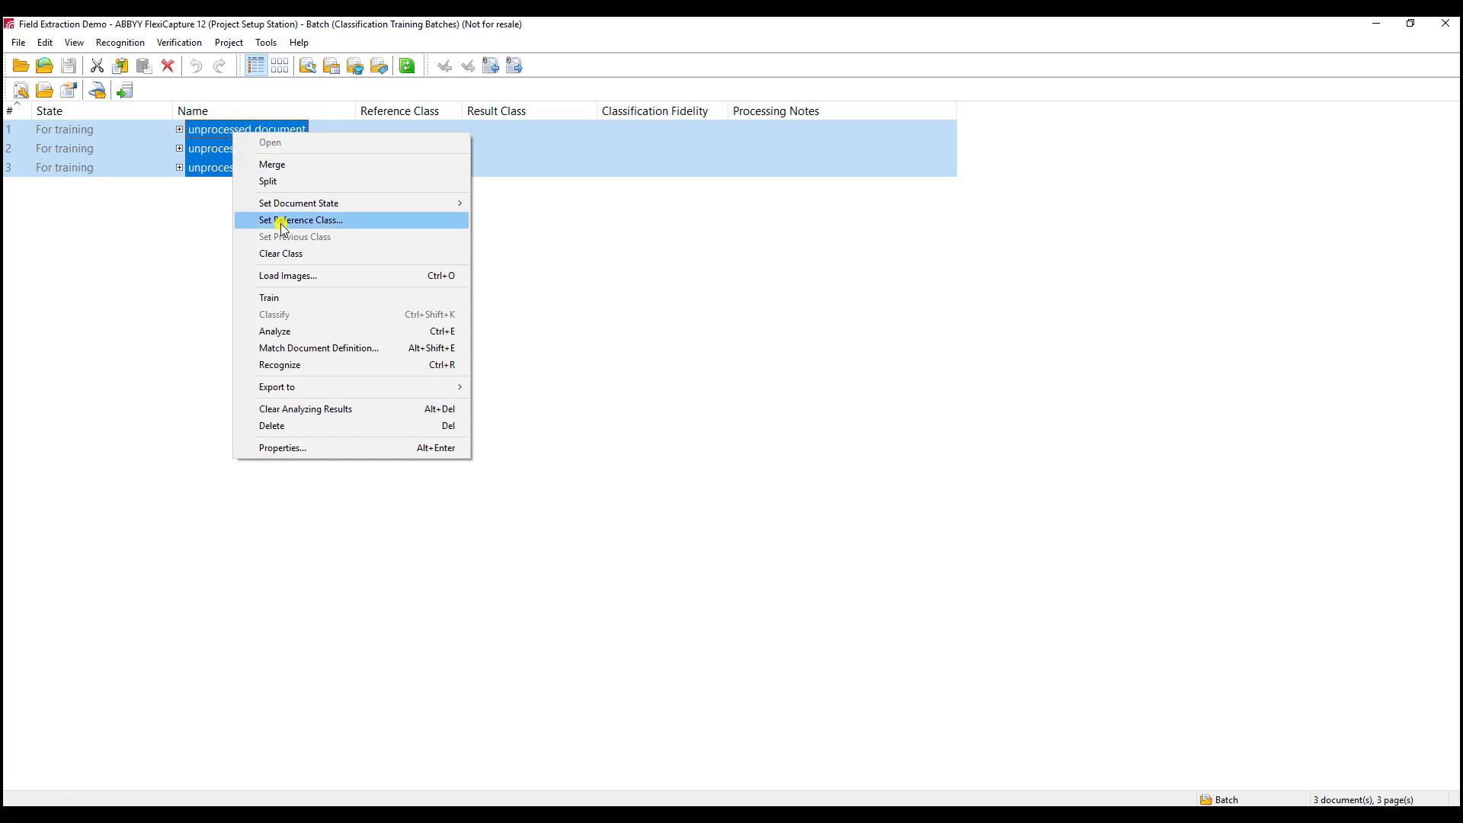
{"action": "left_click", "coordinate": [282, 222]}
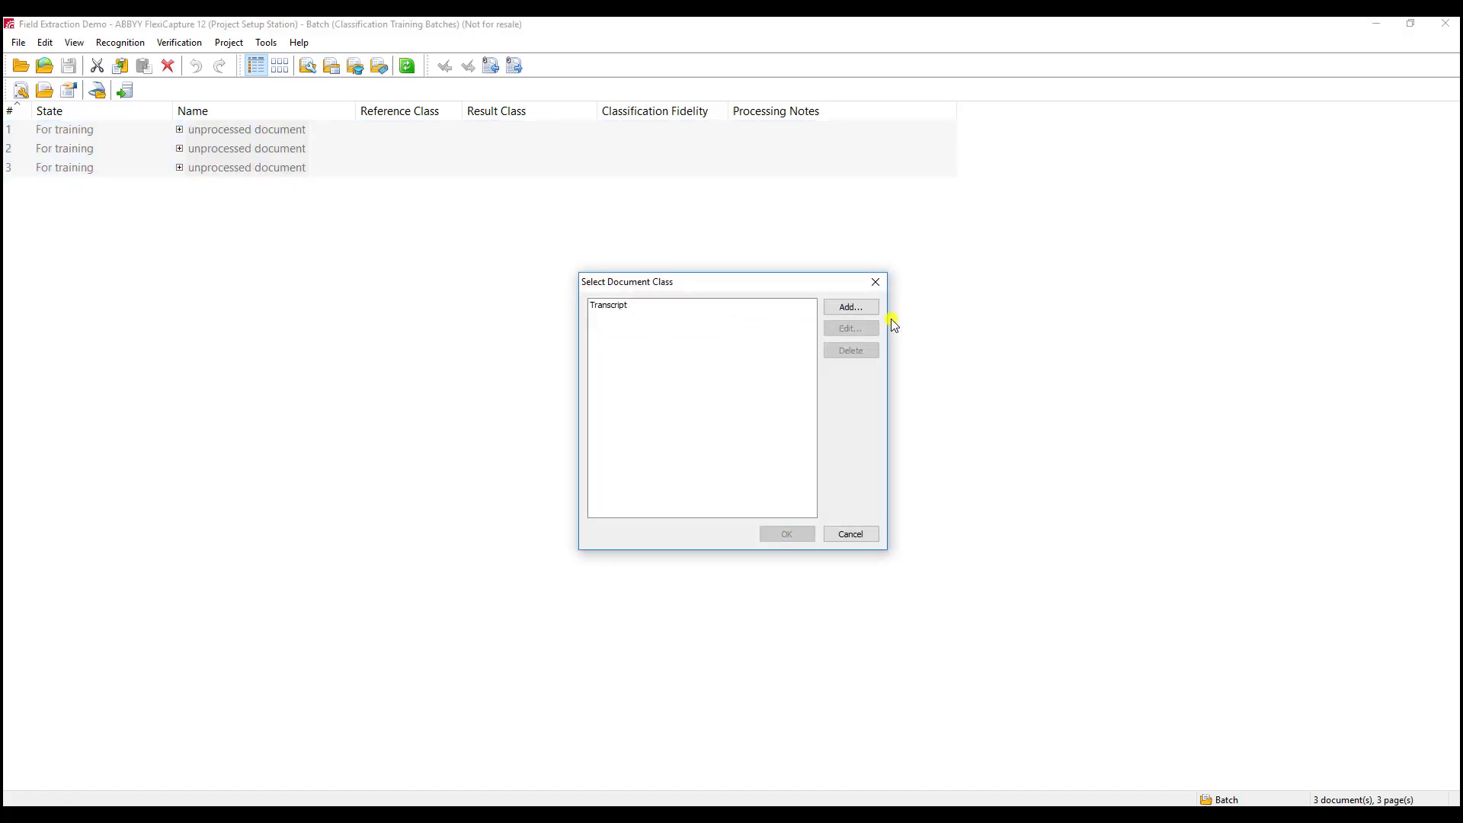
{"action": "left_click", "coordinate": [842, 308]}
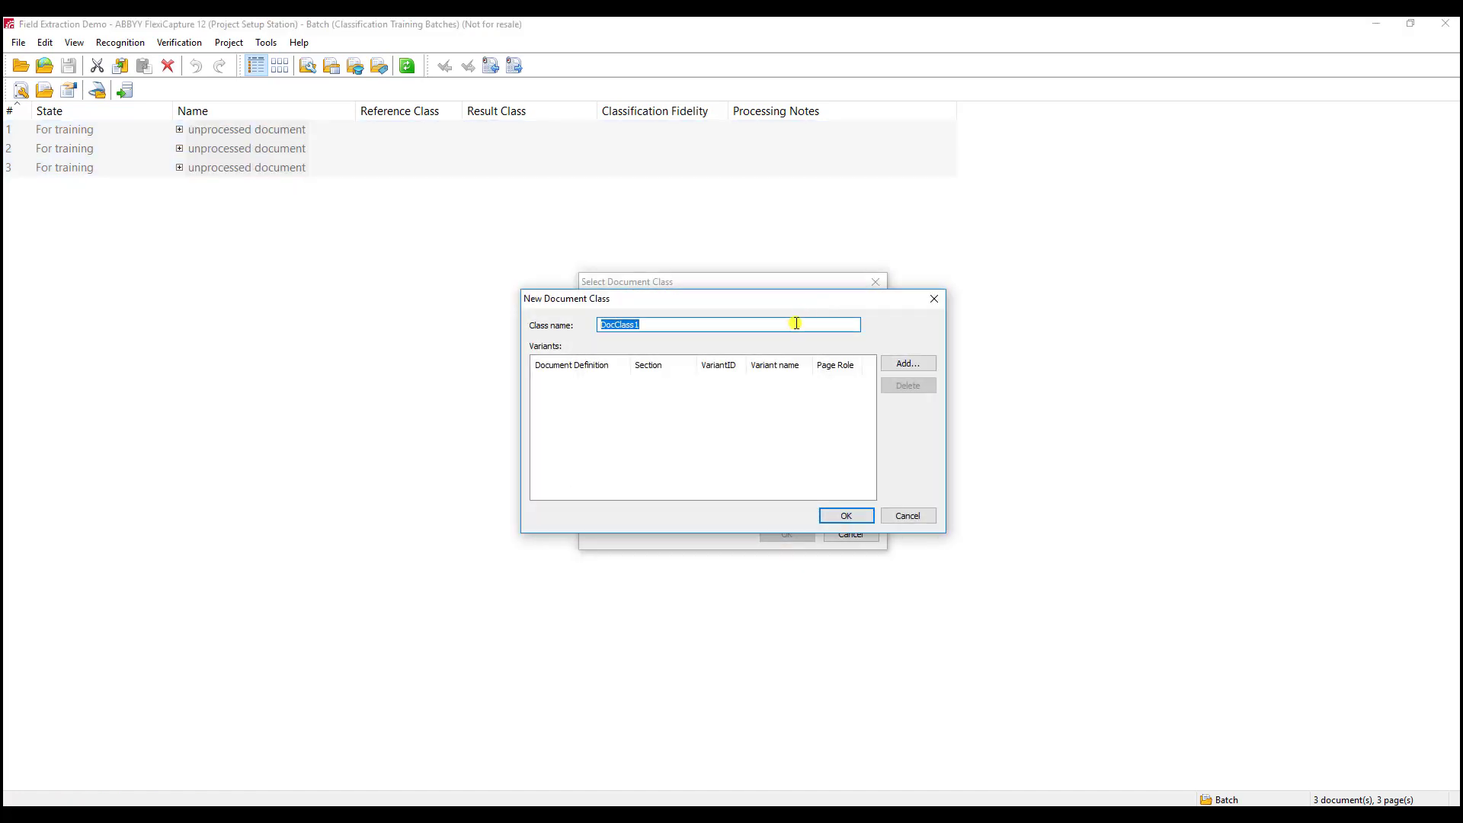
{"action": "type", "text": "Doh"}
{"action": "left_click", "coordinate": [911, 365]}
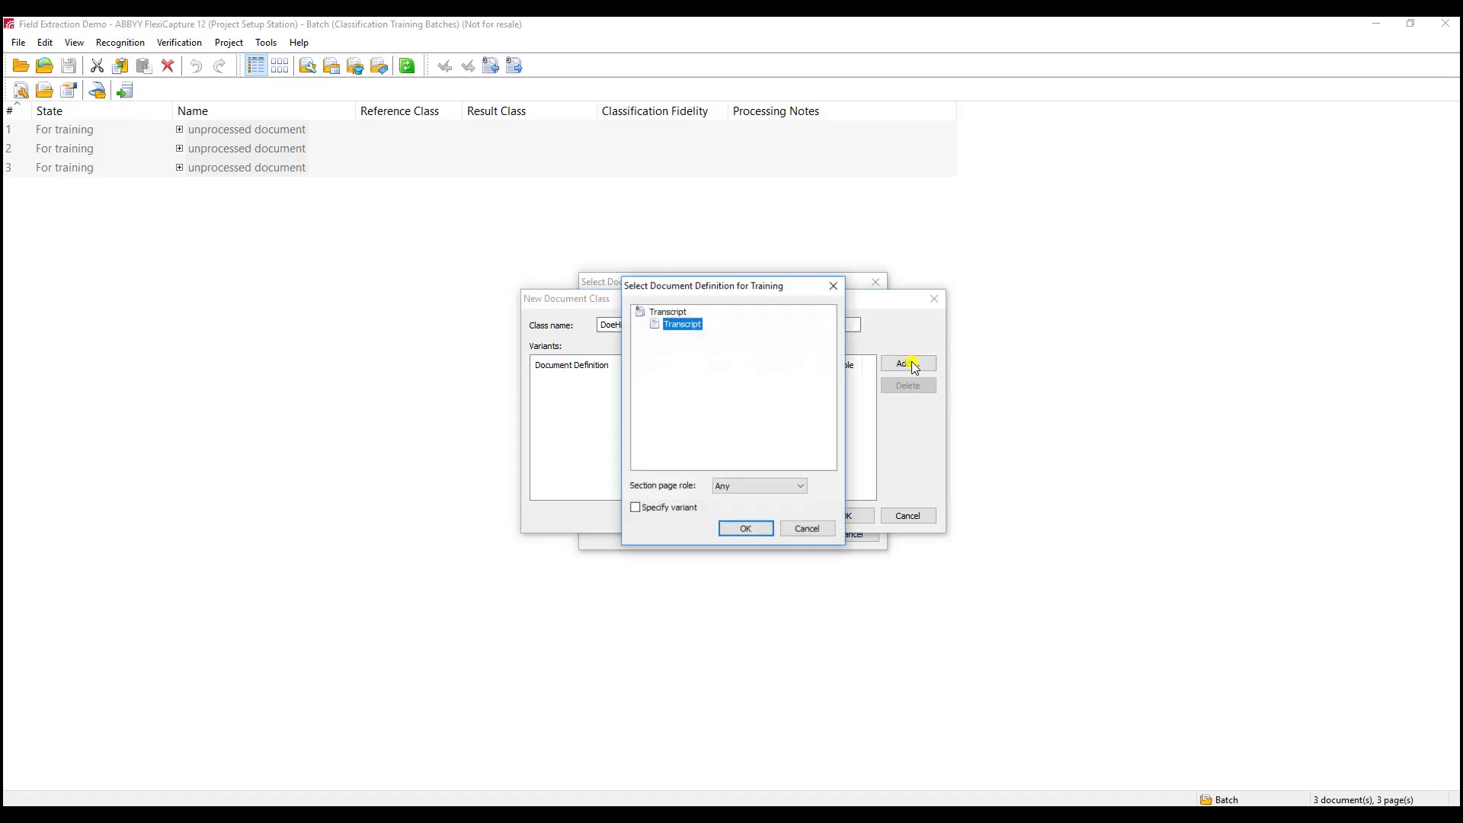
{"action": "left_click", "coordinate": [683, 509]}
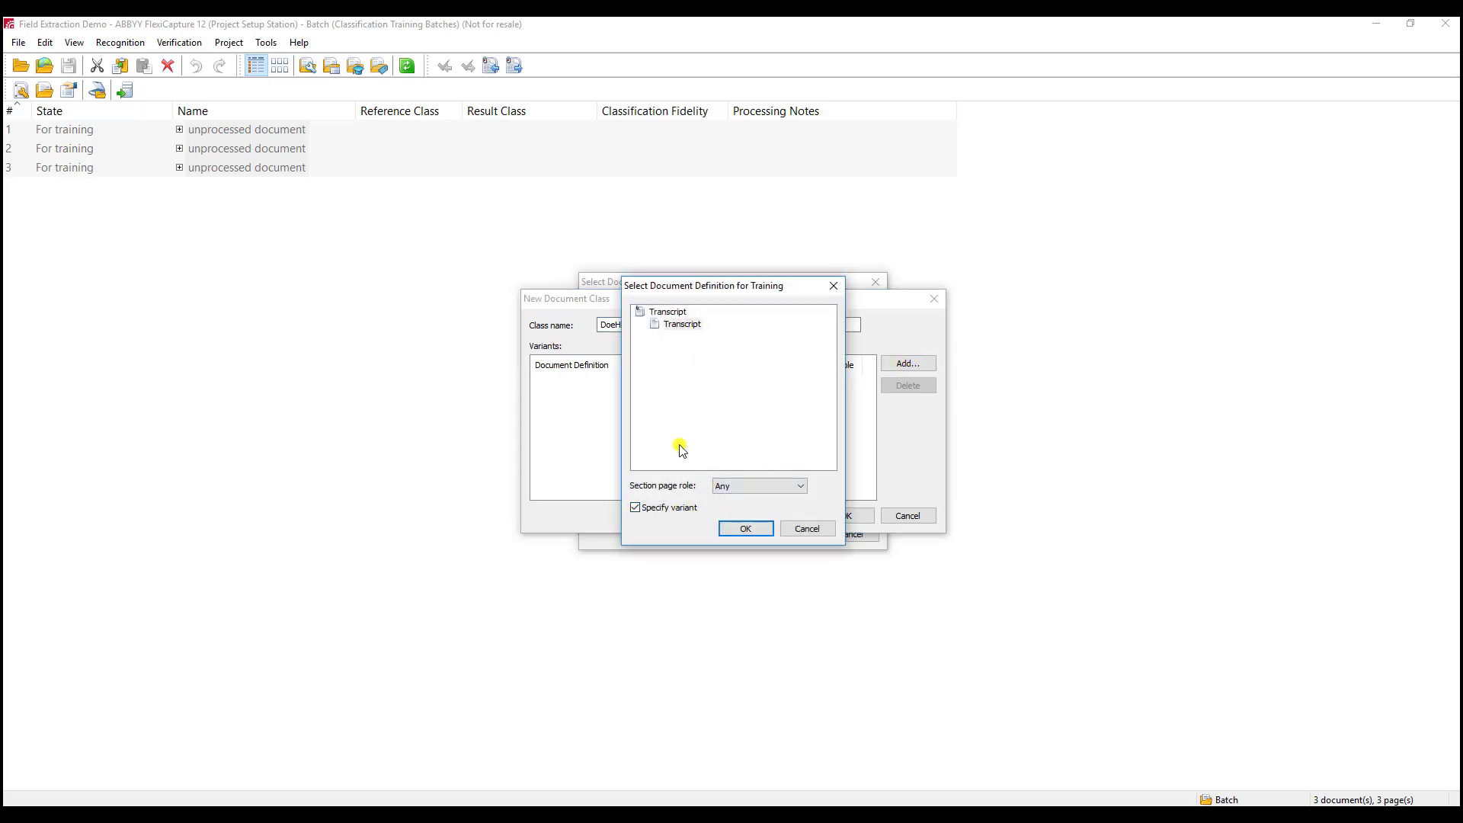
{"action": "left_click", "coordinate": [742, 538]}
{"action": "left_click", "coordinate": [727, 290]}
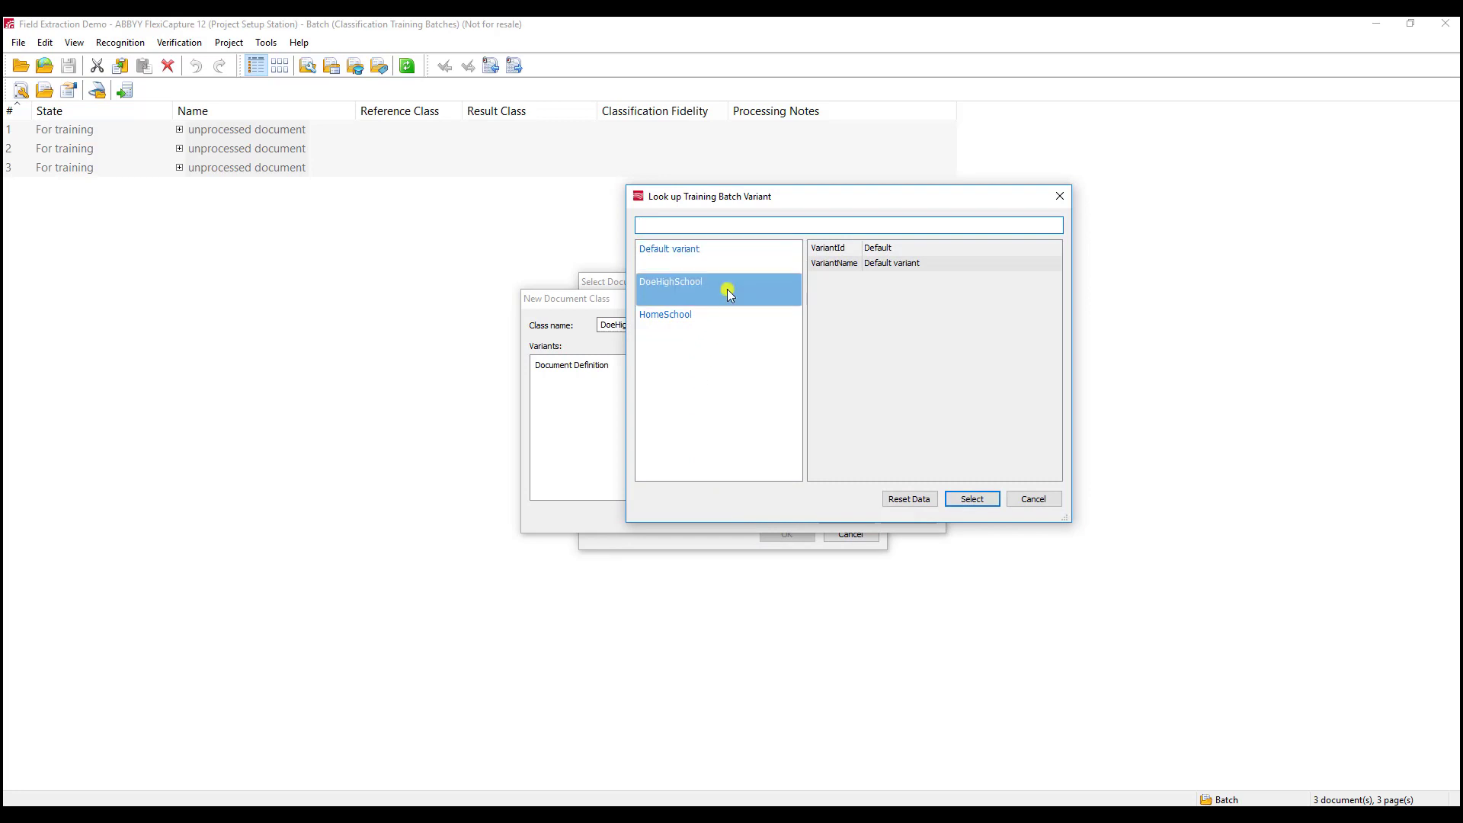
{"action": "left_click", "coordinate": [987, 502]}
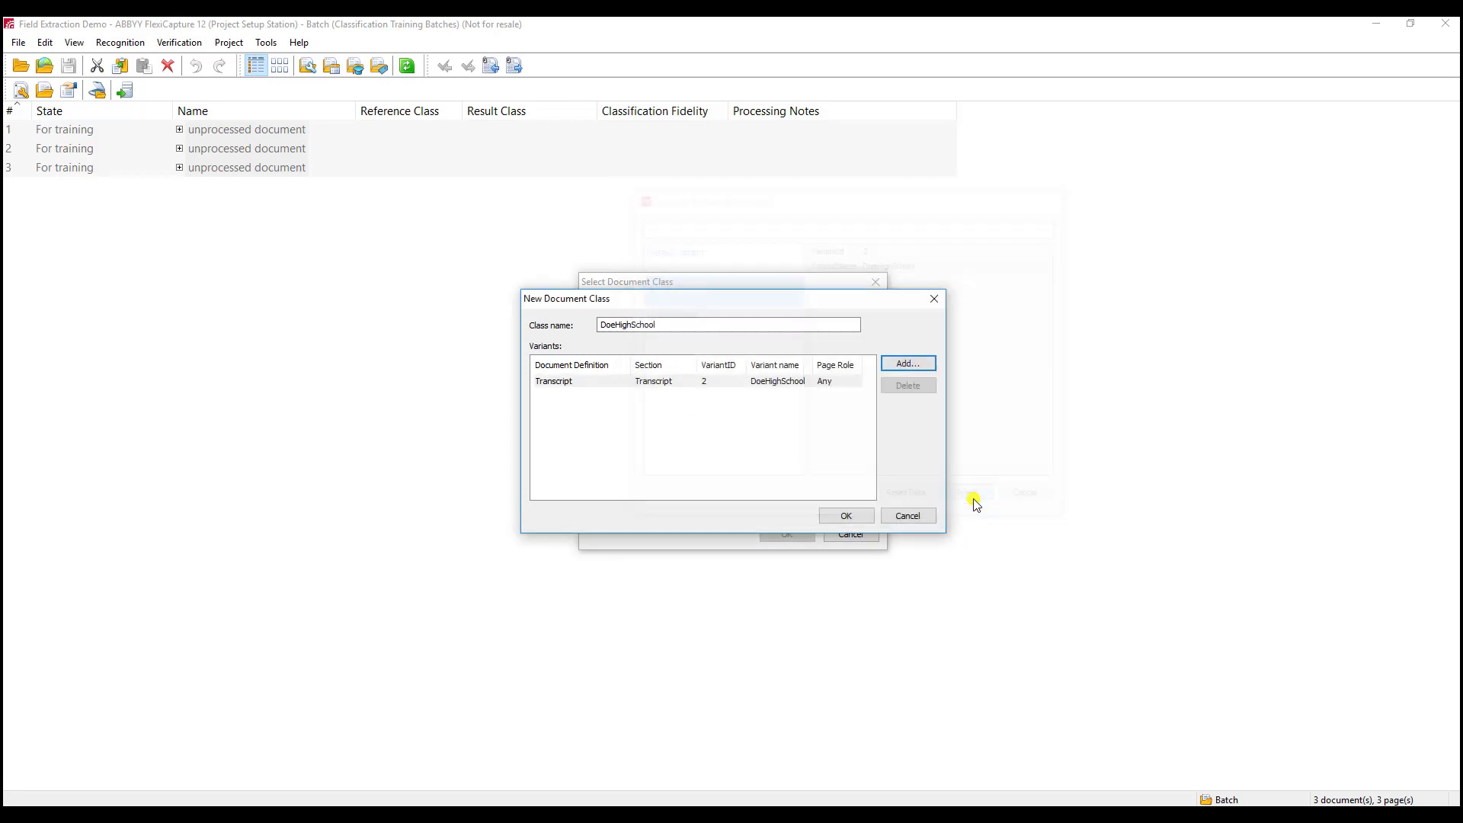
{"action": "left_click", "coordinate": [854, 518]}
{"action": "left_click", "coordinate": [786, 534]}
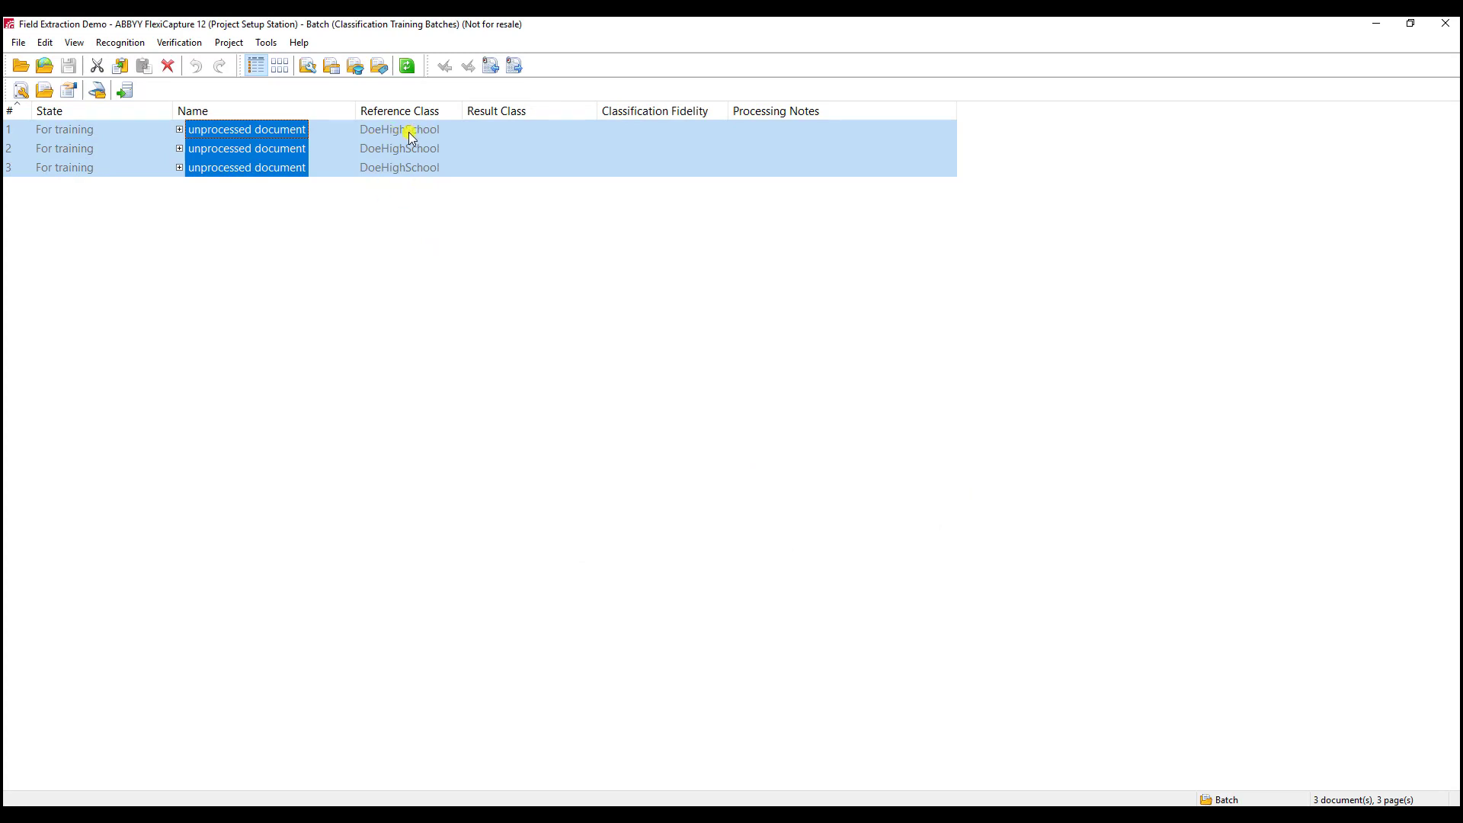
Load transcript3.tif through transcript3b.tif into the batch and select the three new documents
{"action": "right_click", "coordinate": [390, 219]}
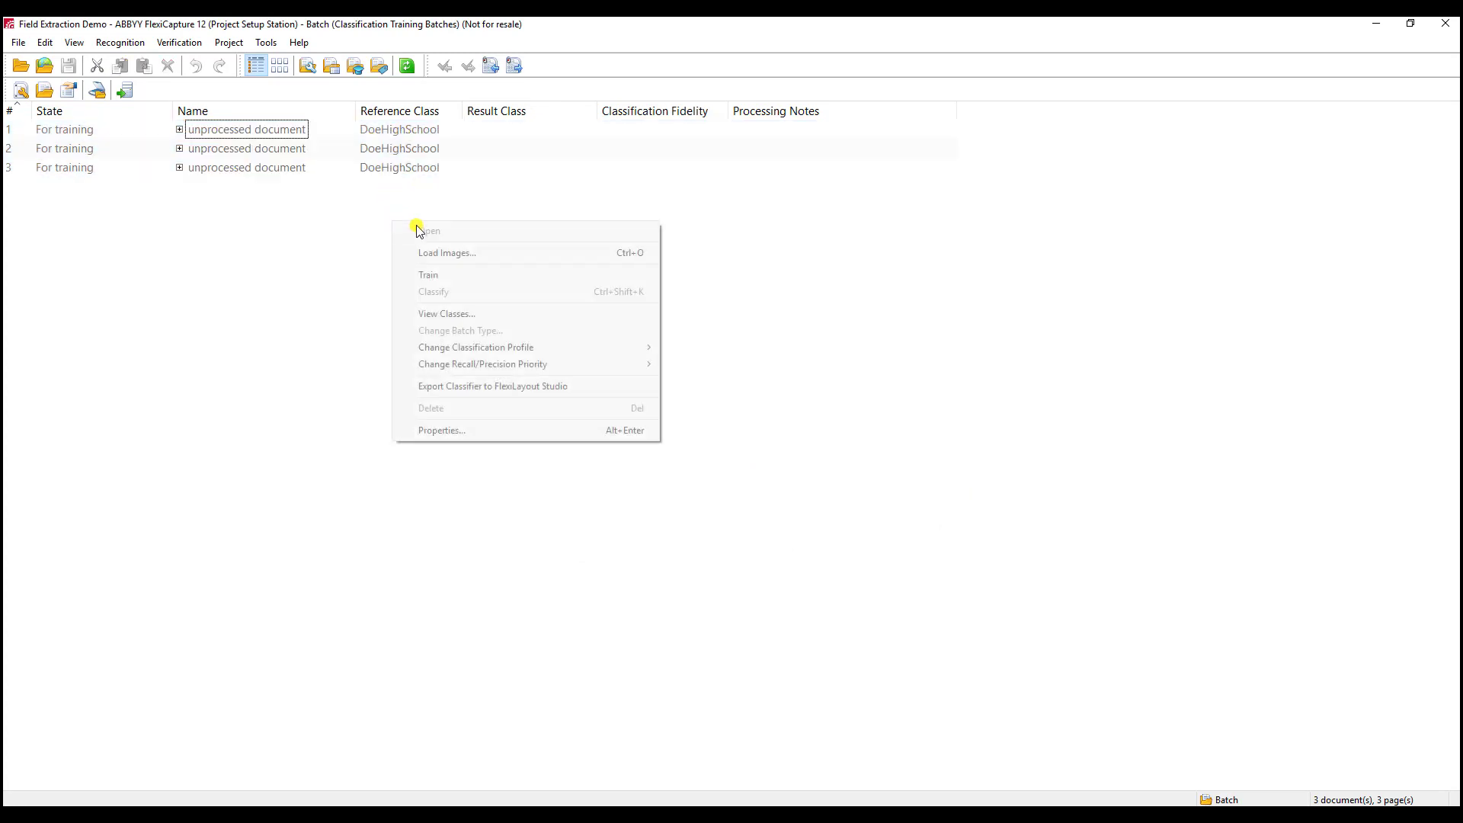
{"action": "left_click", "coordinate": [465, 253]}
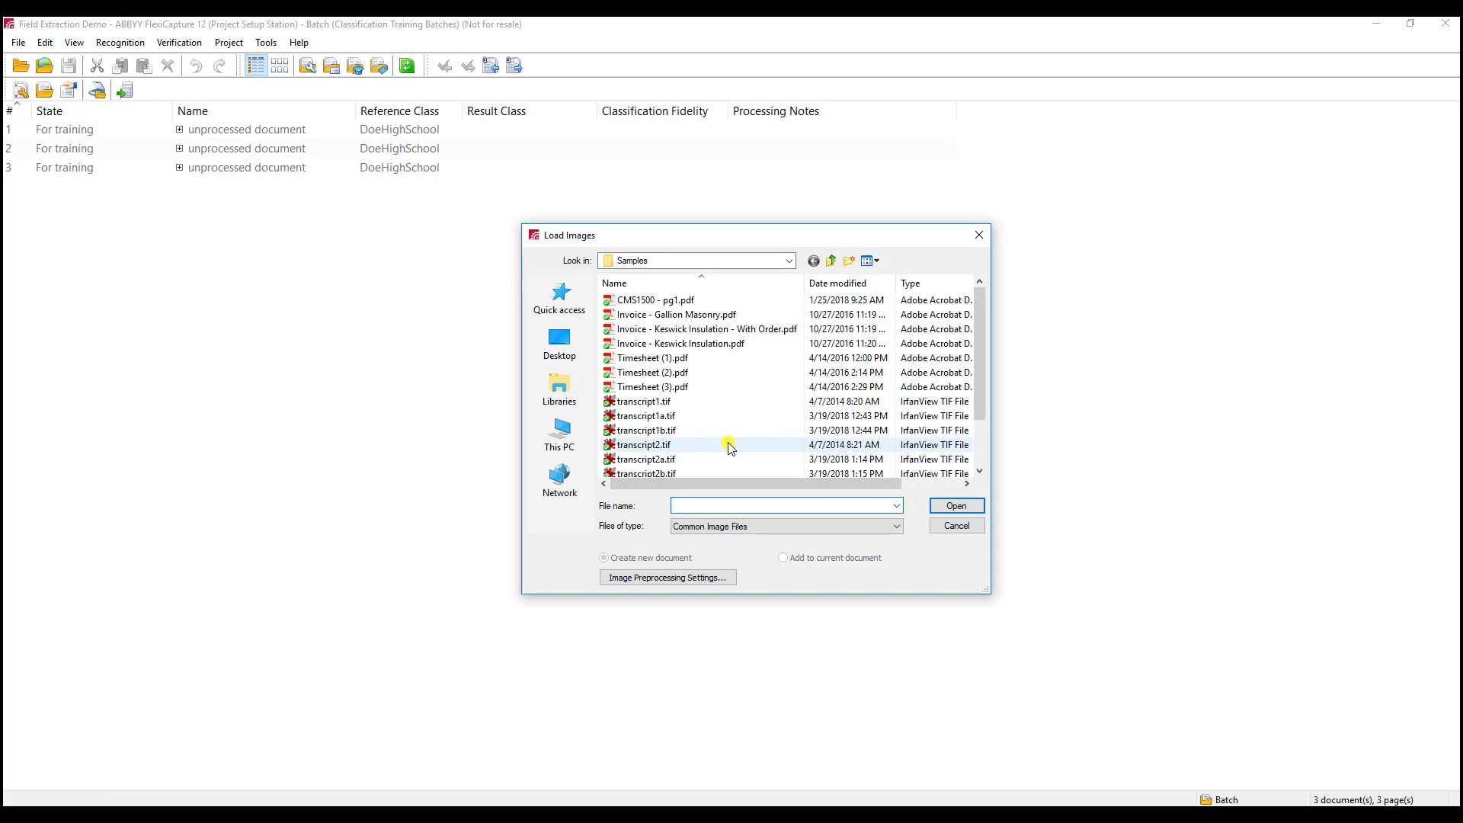
{"action": "scroll", "coordinate": [724, 447], "scroll_direction": "down", "scroll_amount": 2}
{"action": "left_click", "coordinate": [670, 431]}
{"action": "left_click", "coordinate": [675, 459], "text": "shift"}
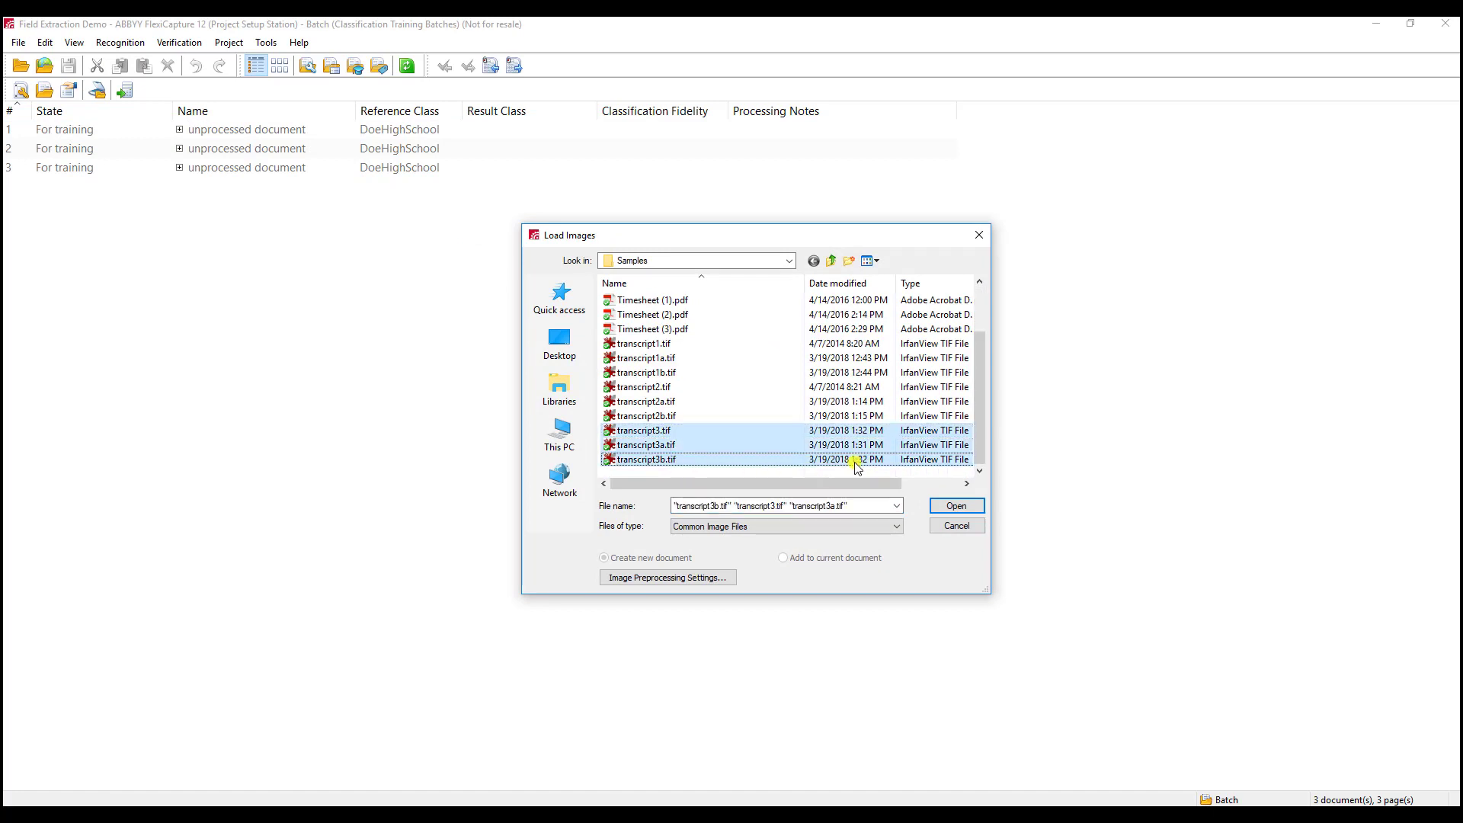
{"action": "left_click", "coordinate": [945, 506]}
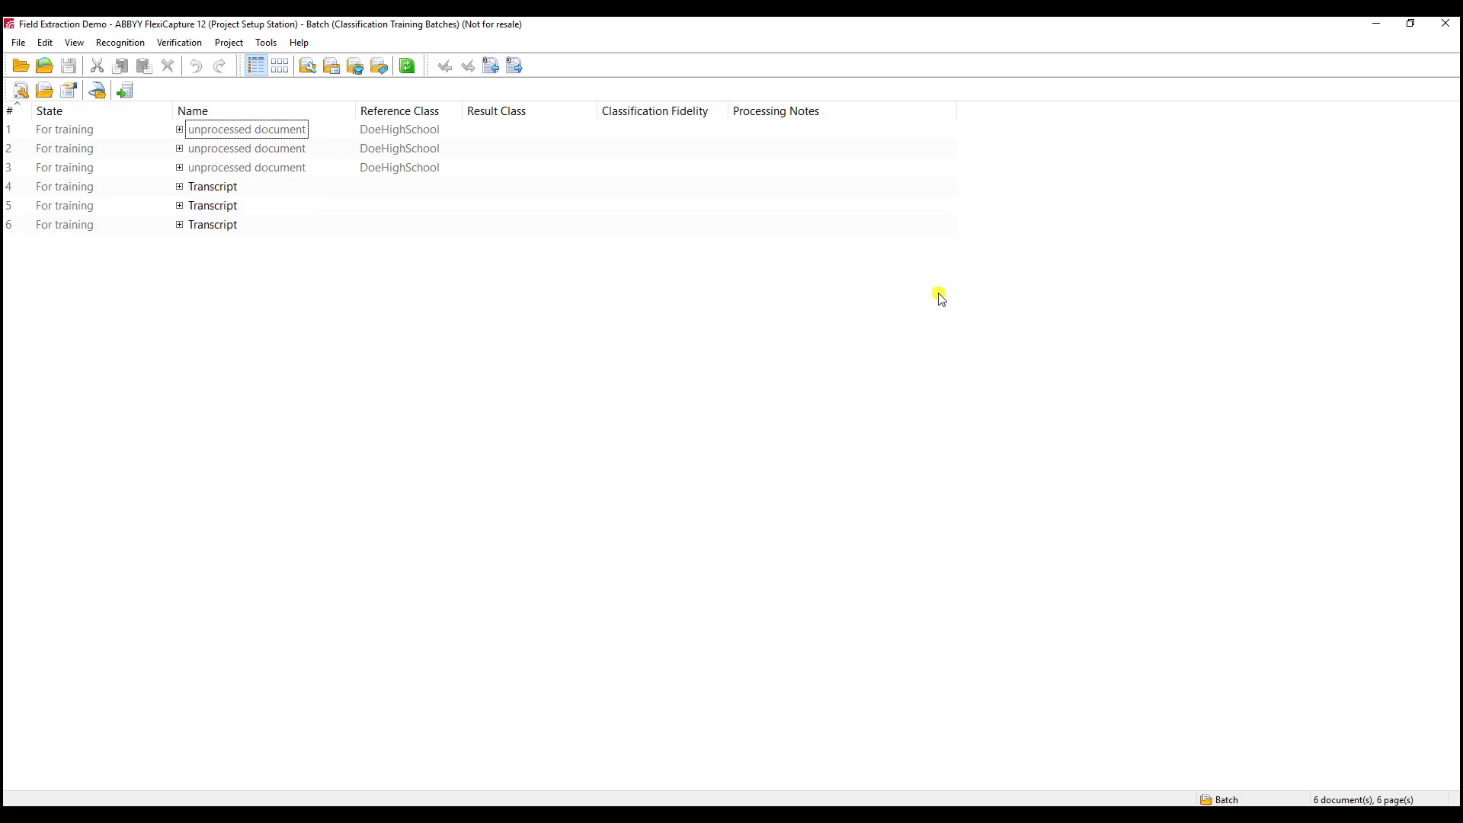
{"action": "left_click_drag", "start_coordinate": [257, 289], "coordinate": [206, 186]}
{"action": "right_click", "coordinate": [202, 184]}
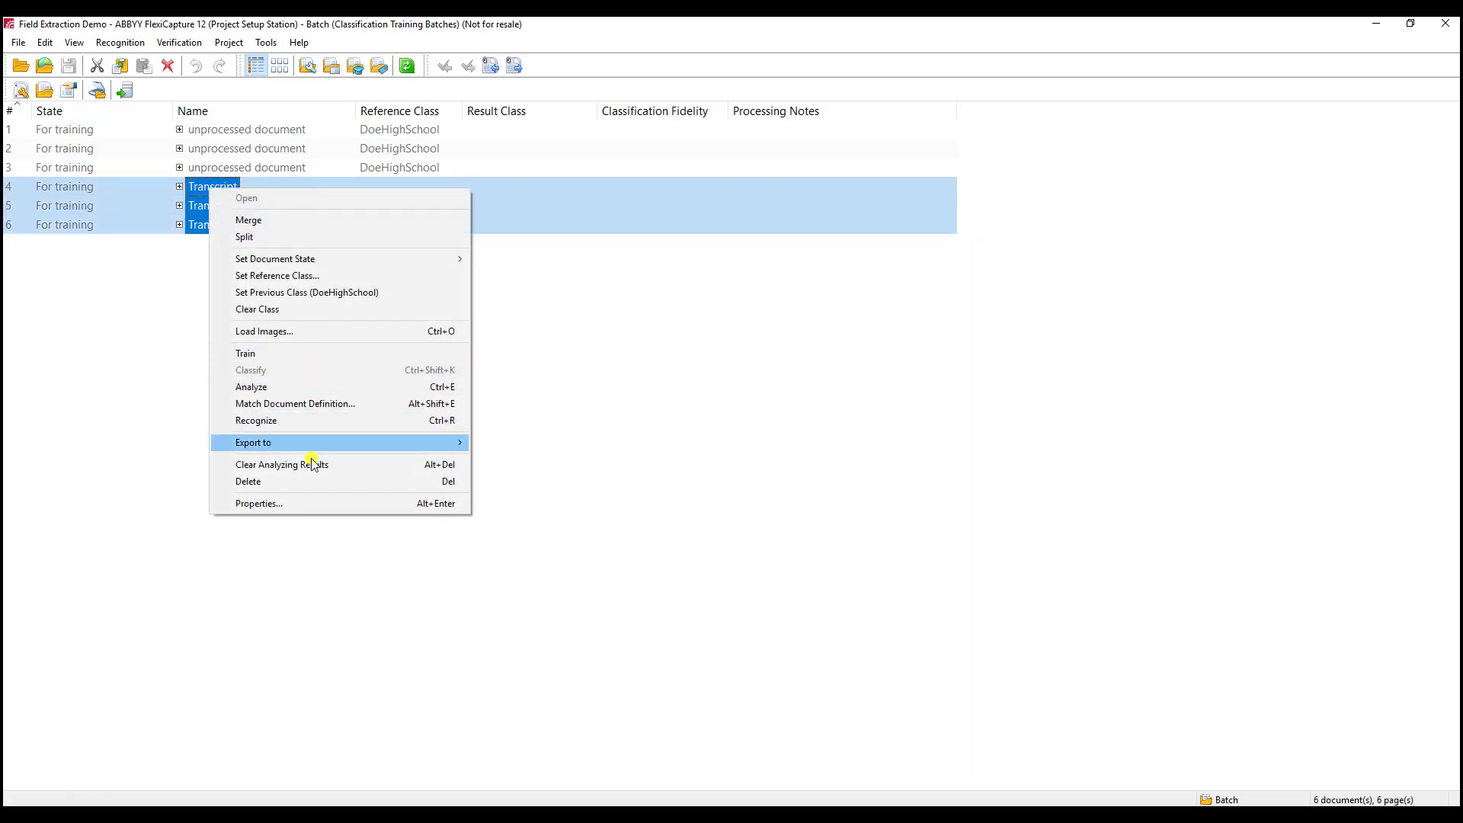
Clear documents 4–6's analysis results and assign a new HomeSchool class linked to the HomeSchool variant
{"action": "left_click", "coordinate": [463, 466]}
{"action": "left_click", "coordinate": [698, 452]}
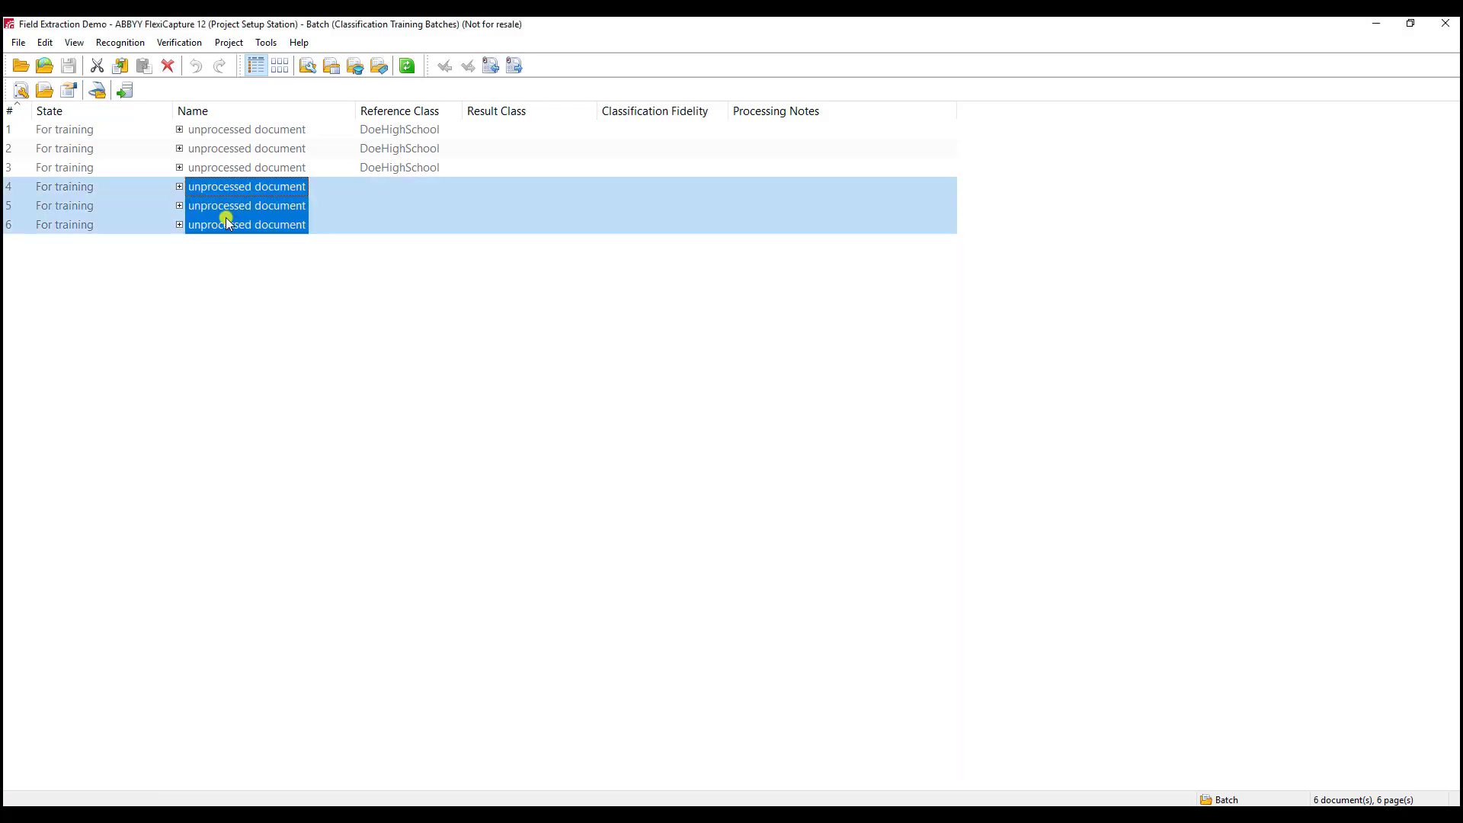
{"action": "right_click", "coordinate": [227, 221]}
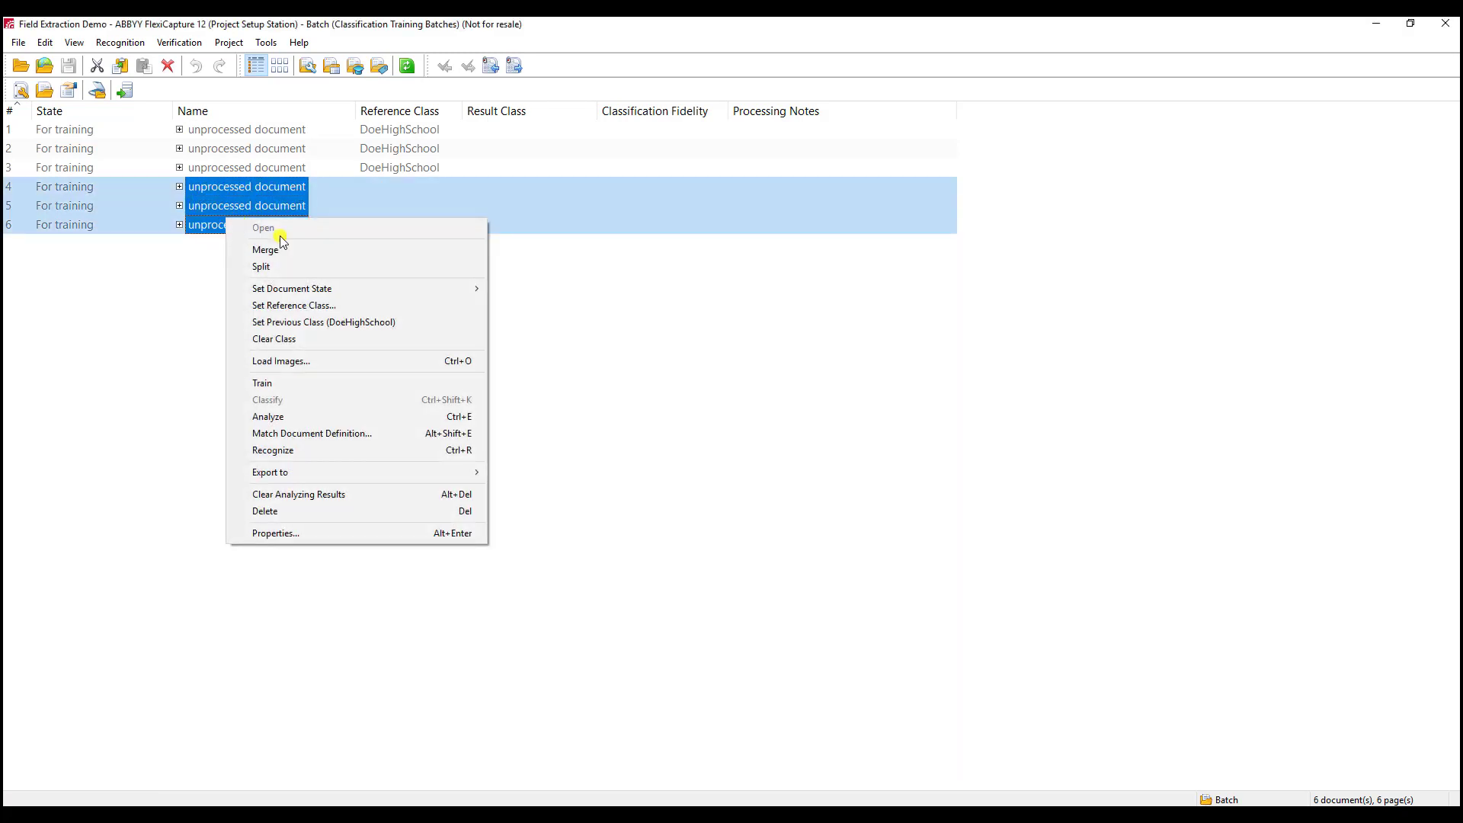
{"action": "left_click", "coordinate": [341, 305]}
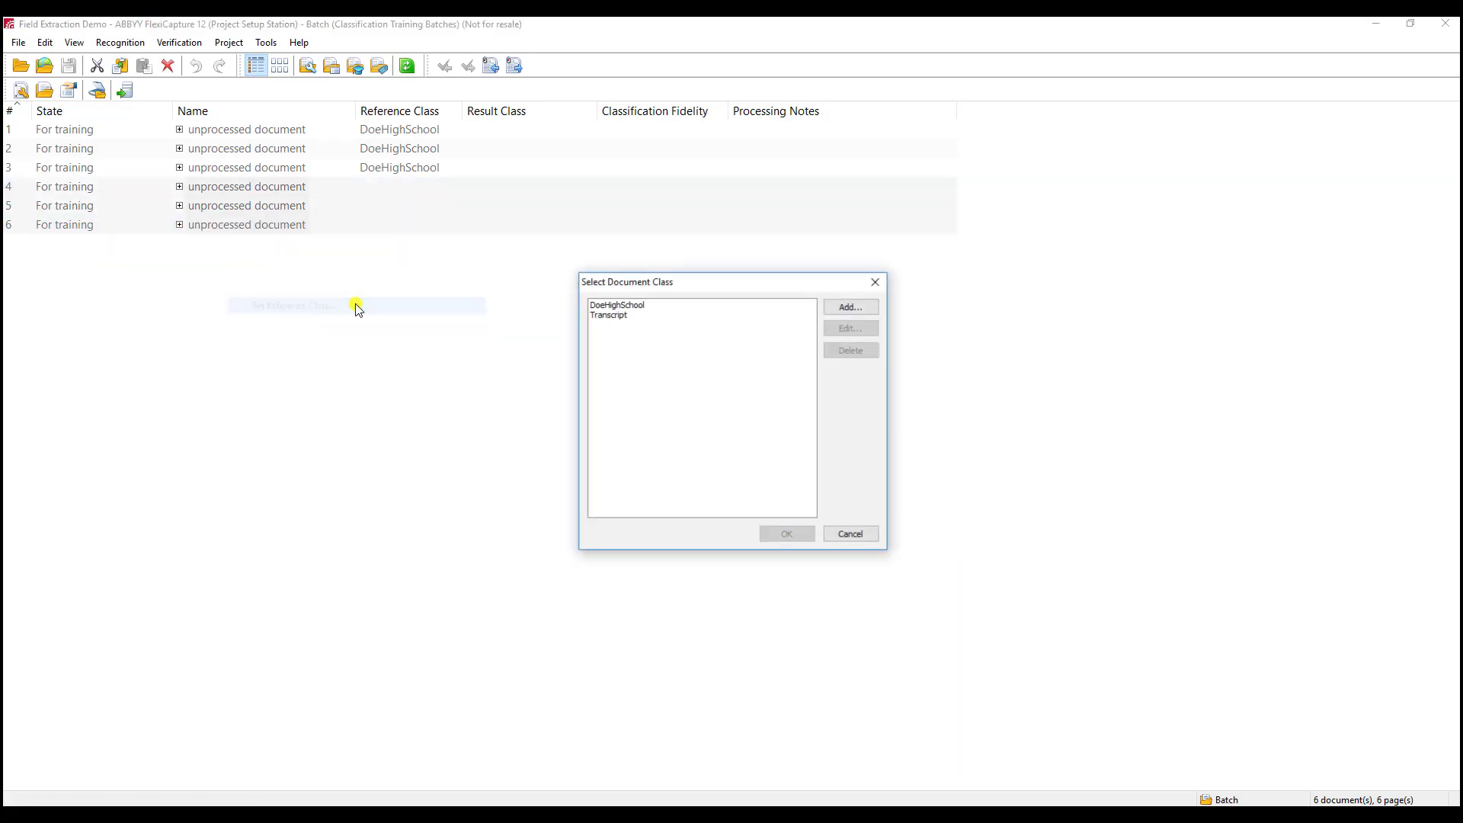
{"action": "left_click", "coordinate": [843, 307]}
{"action": "type", "text": "HomeSchool"}
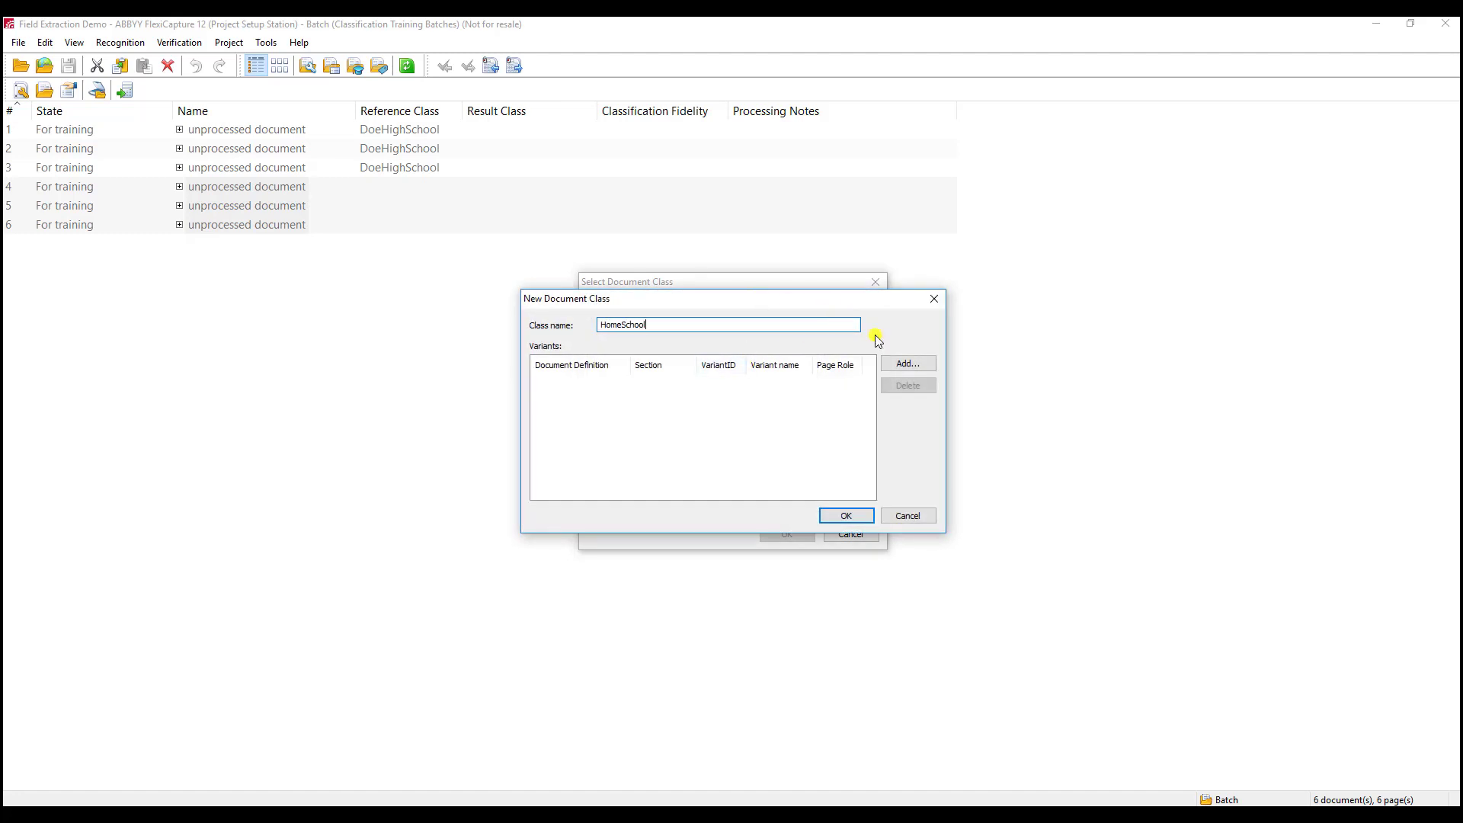
{"action": "left_click", "coordinate": [922, 363]}
{"action": "left_click", "coordinate": [667, 507]}
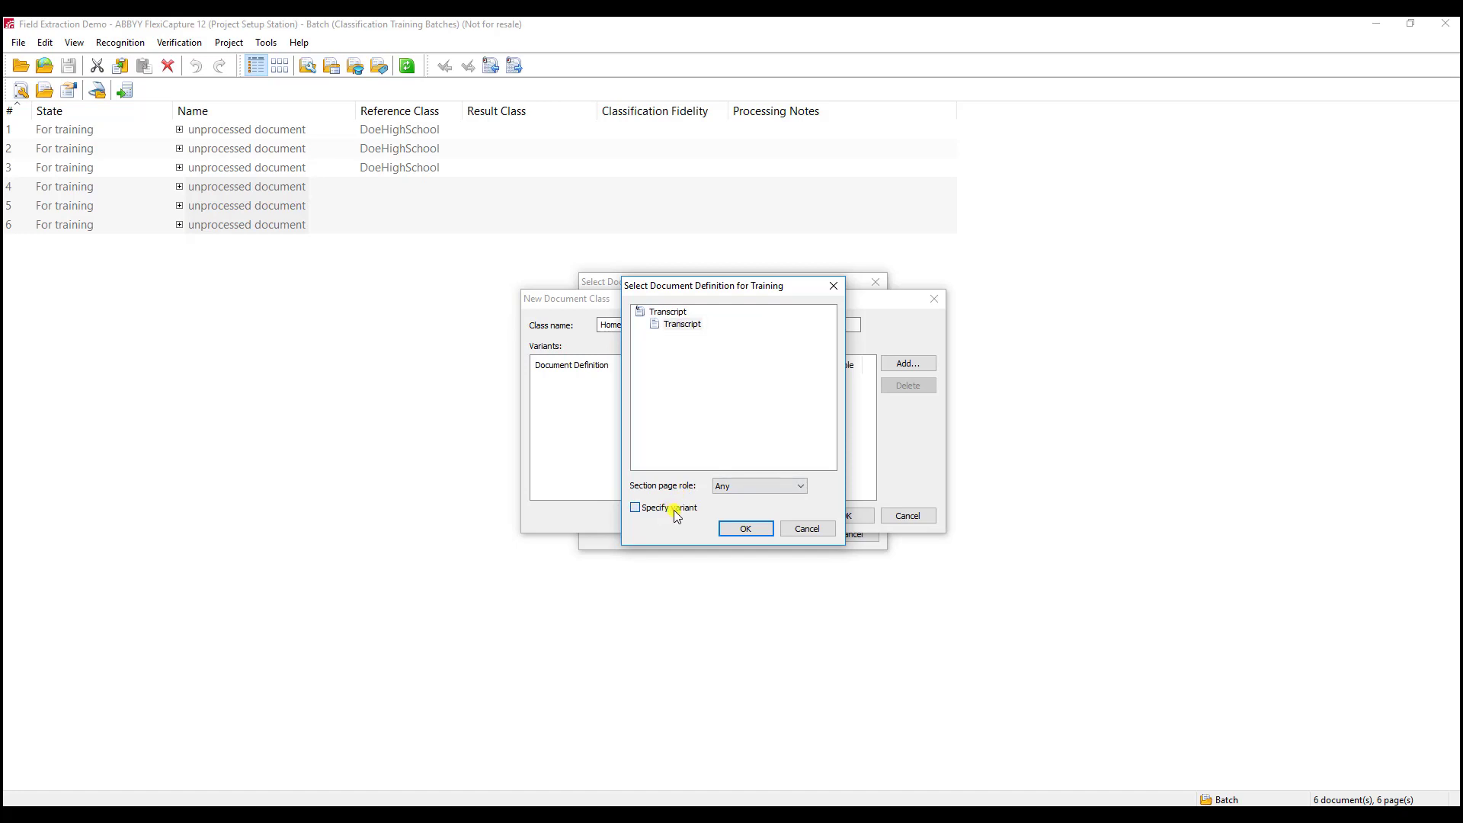
{"action": "left_click", "coordinate": [745, 529]}
{"action": "left_click", "coordinate": [722, 319]}
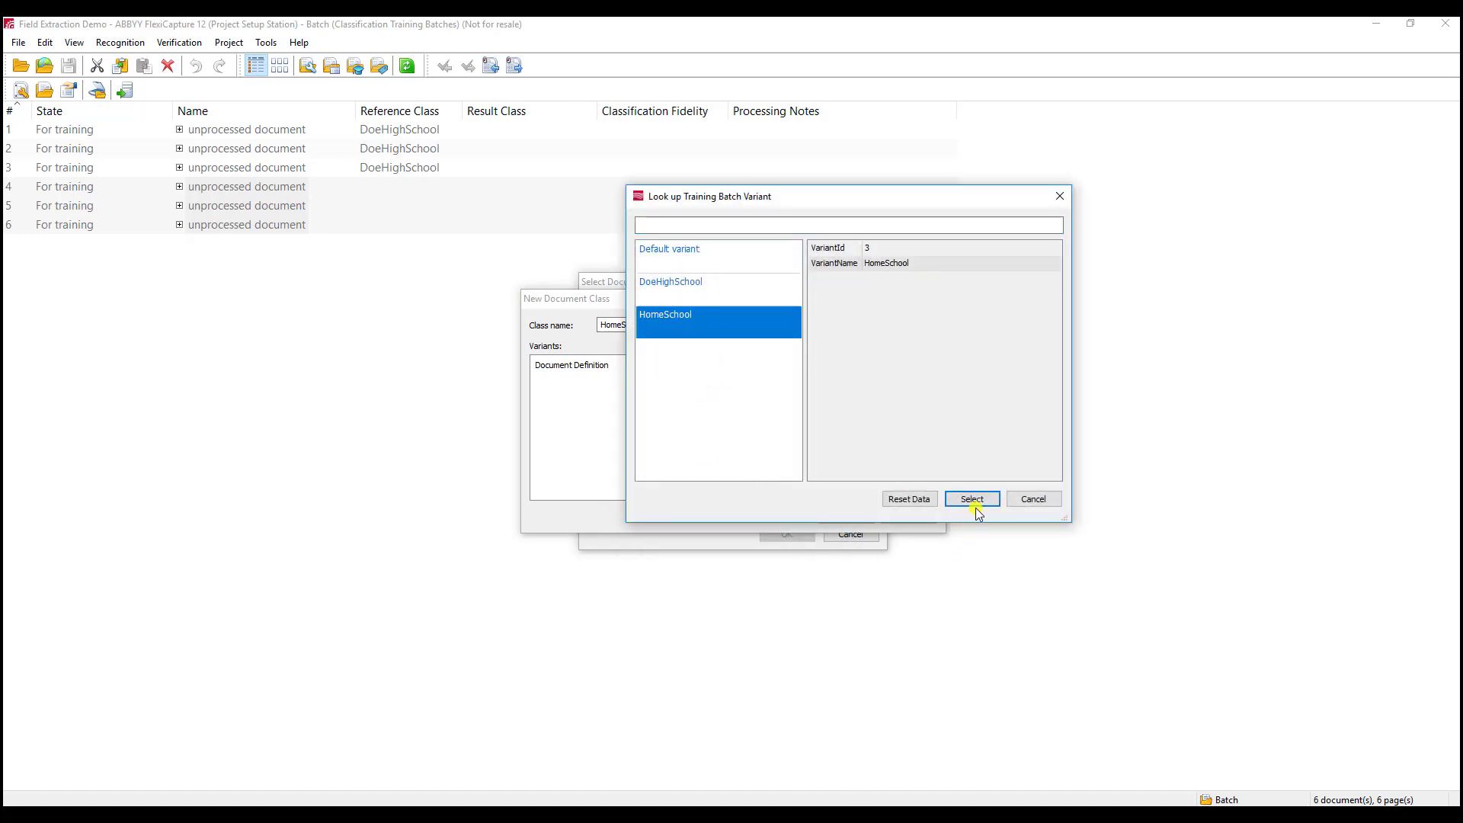
{"action": "left_click", "coordinate": [974, 503]}
{"action": "left_click", "coordinate": [841, 514]}
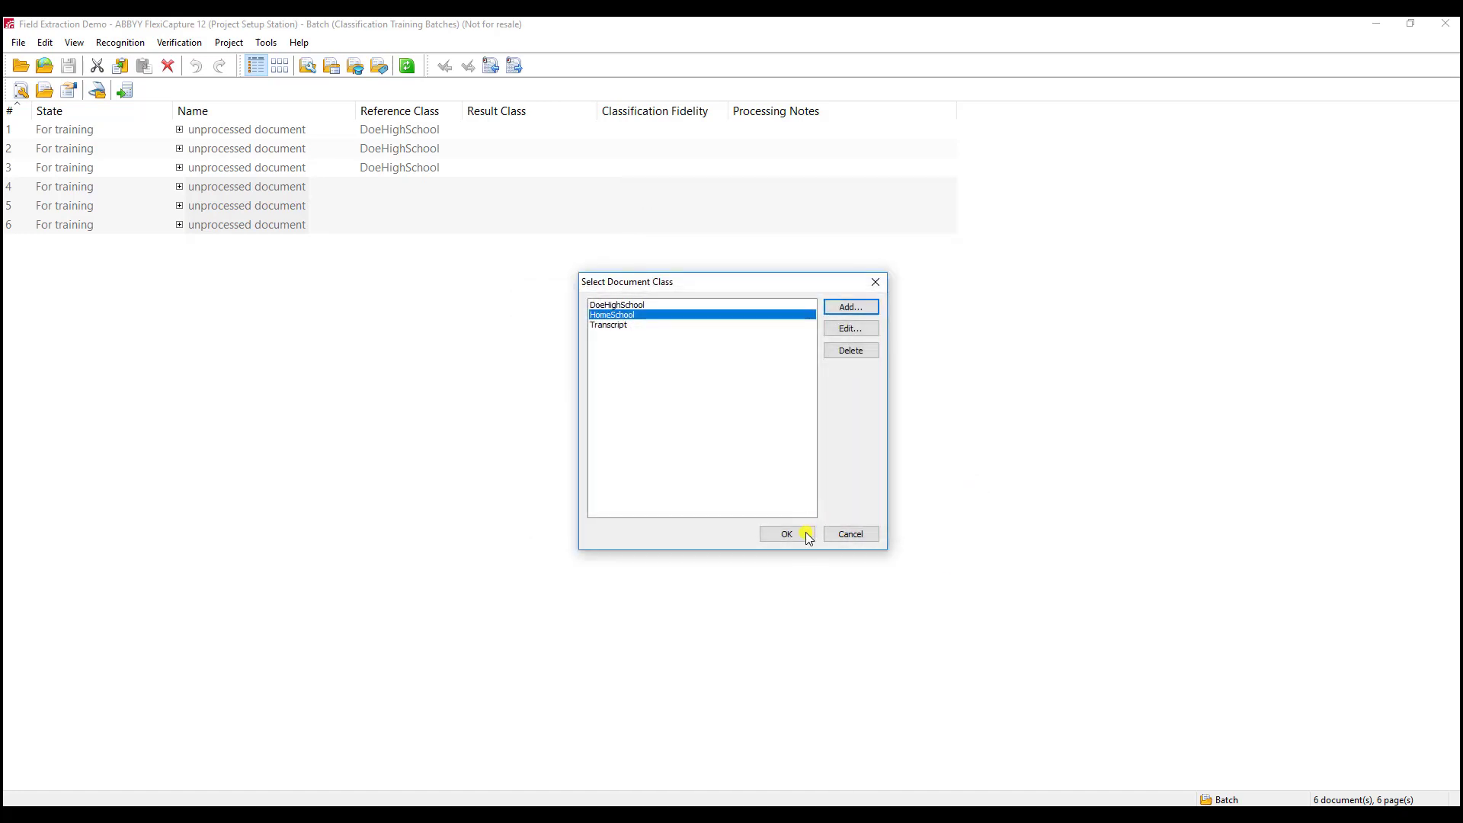
{"action": "left_click", "coordinate": [807, 536]}
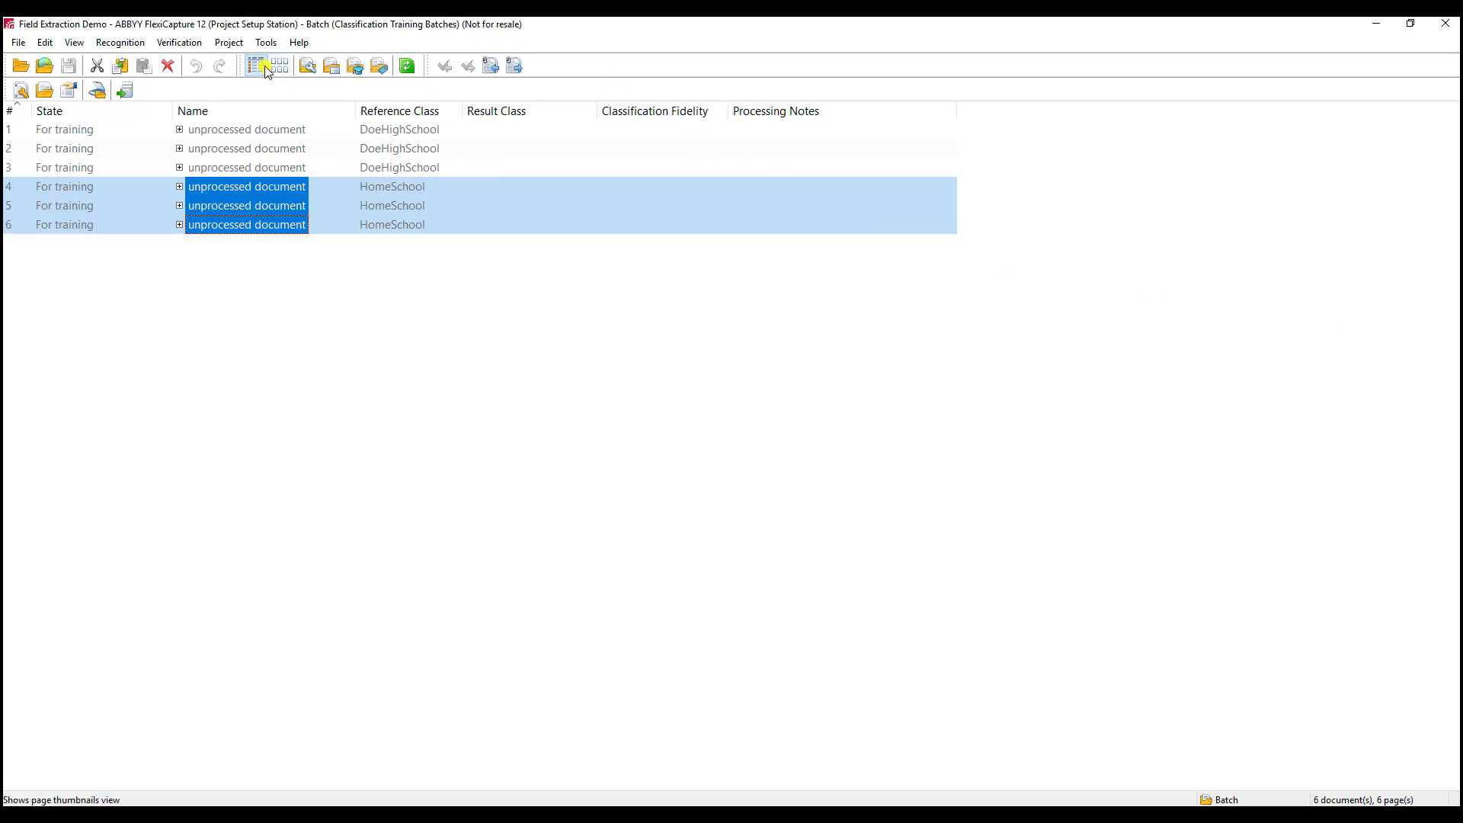
Run Project > Classification Training > Train and close the training report
{"action": "left_click", "coordinate": [237, 46]}
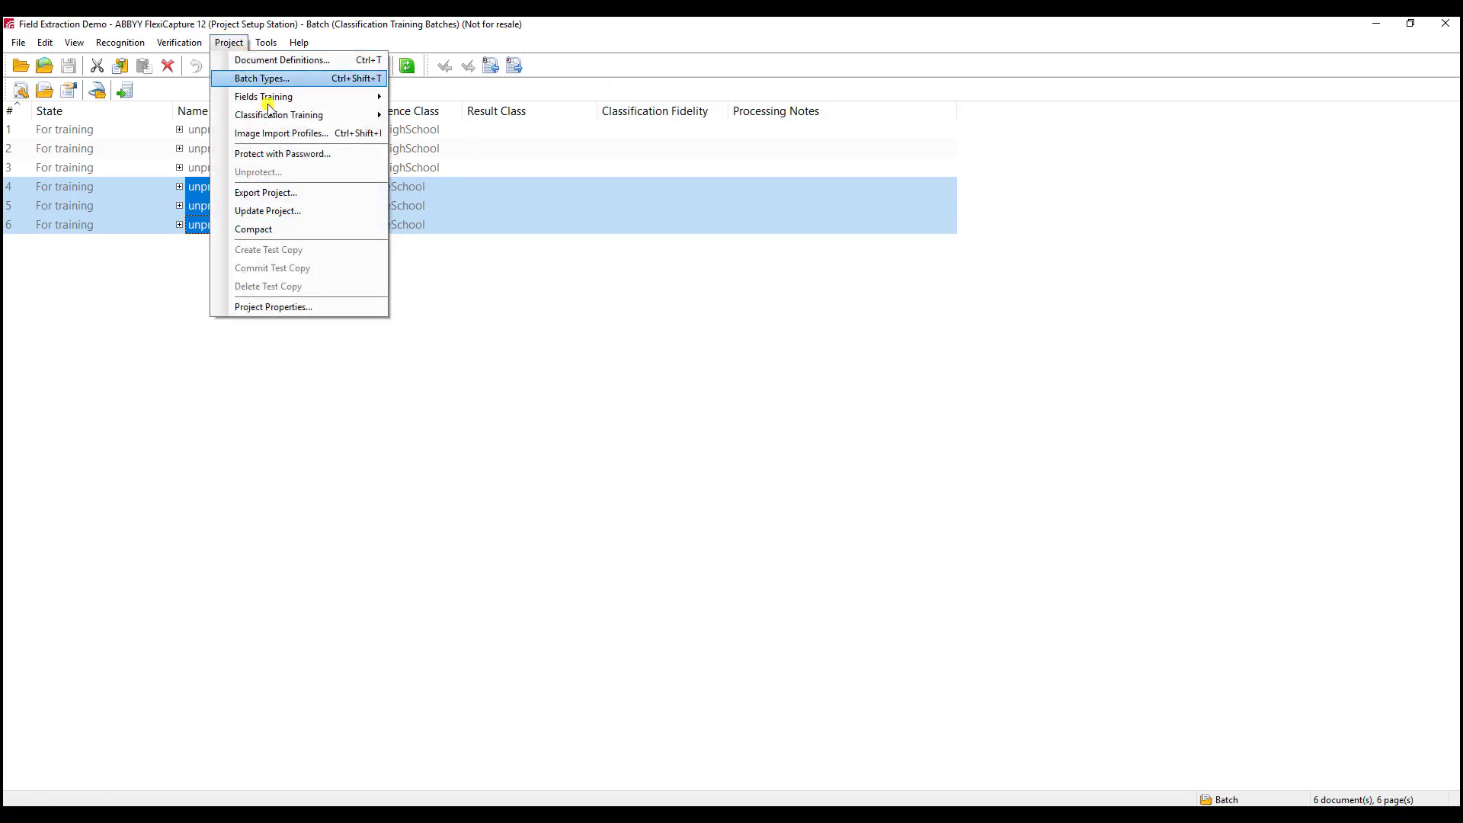
{"action": "mouse_move", "coordinate": [268, 116]}
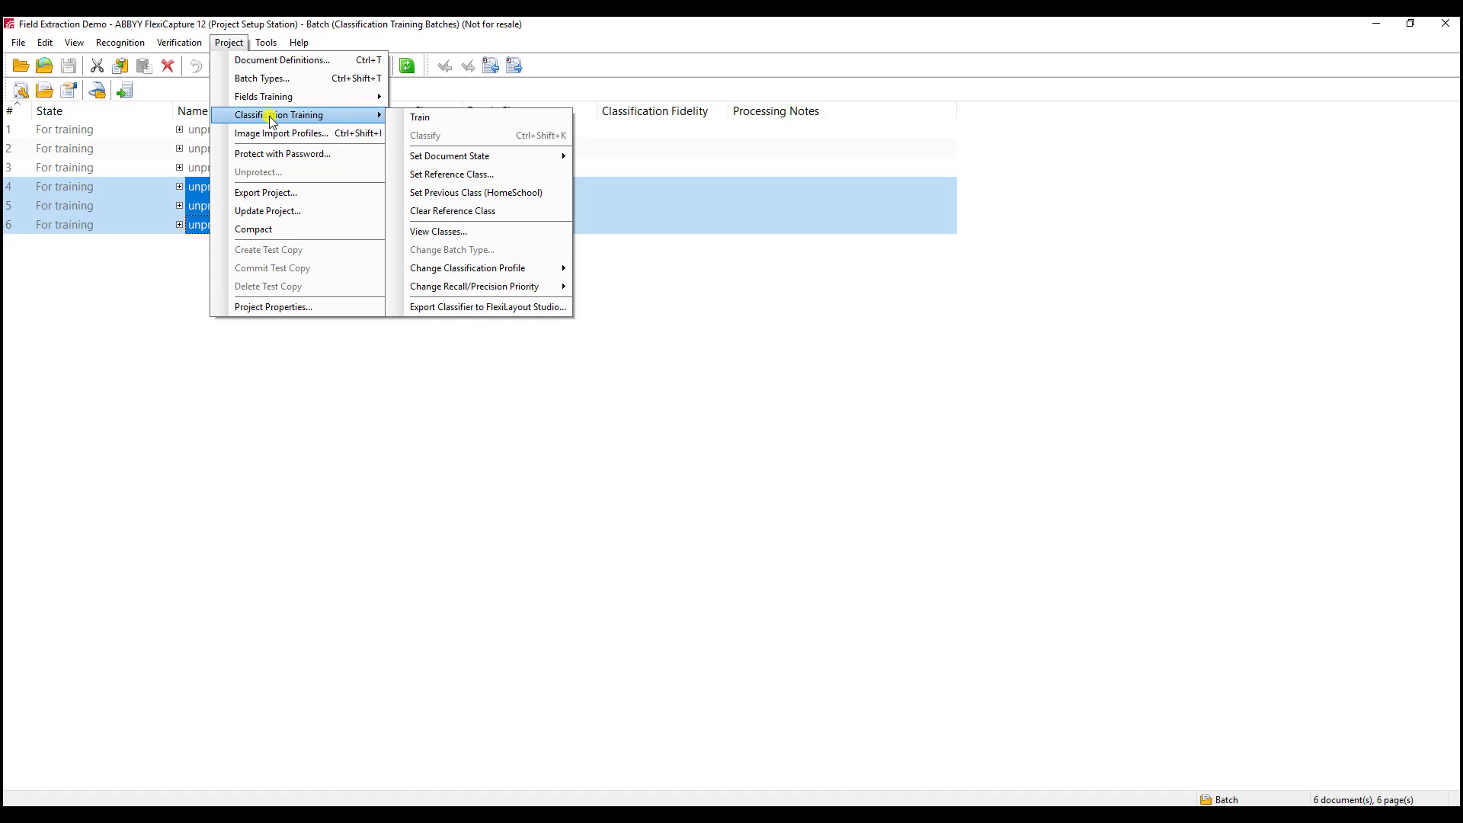
{"action": "left_click", "coordinate": [419, 116]}
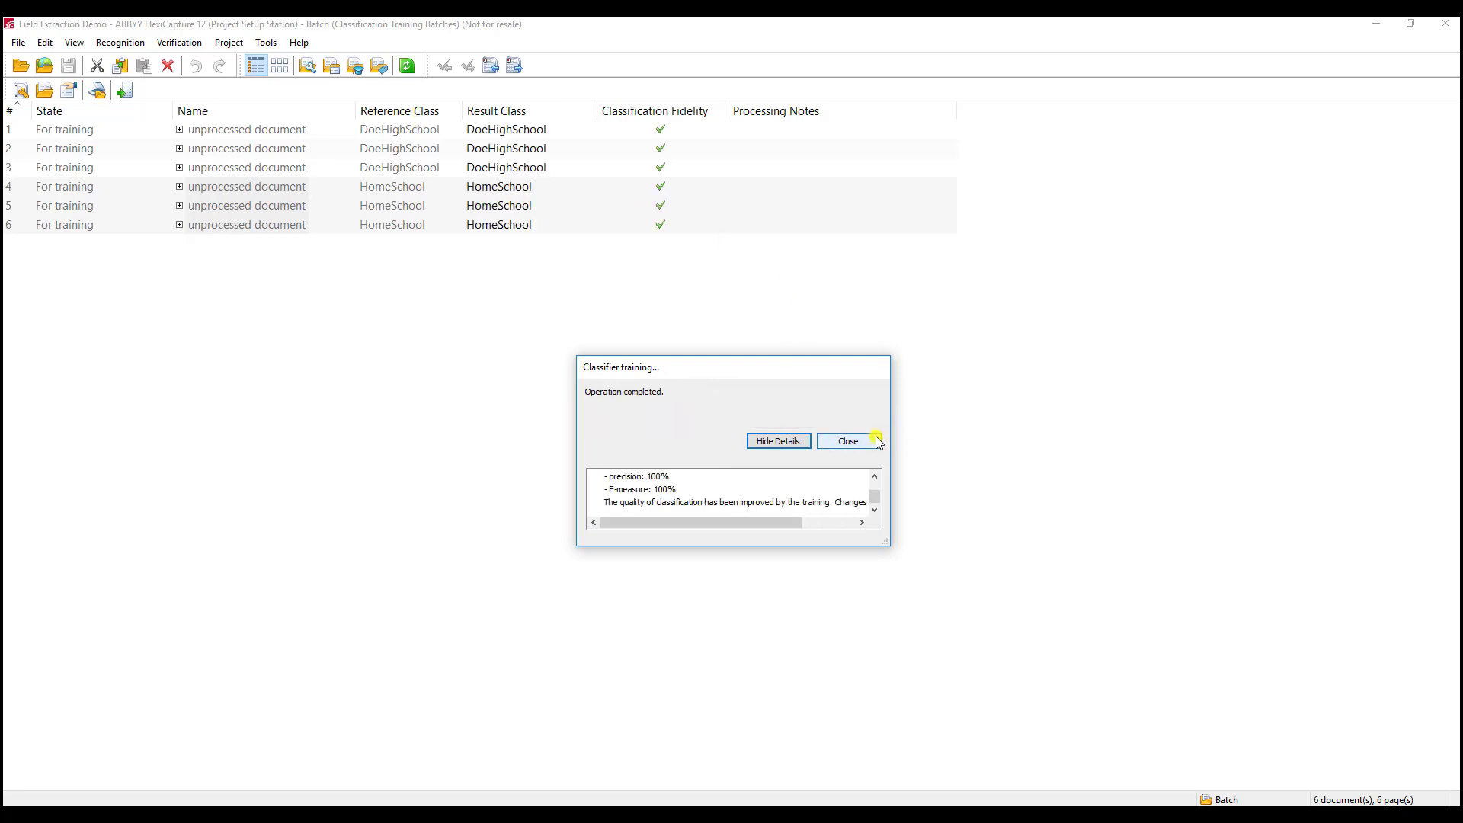
{"action": "left_click", "coordinate": [877, 442]}
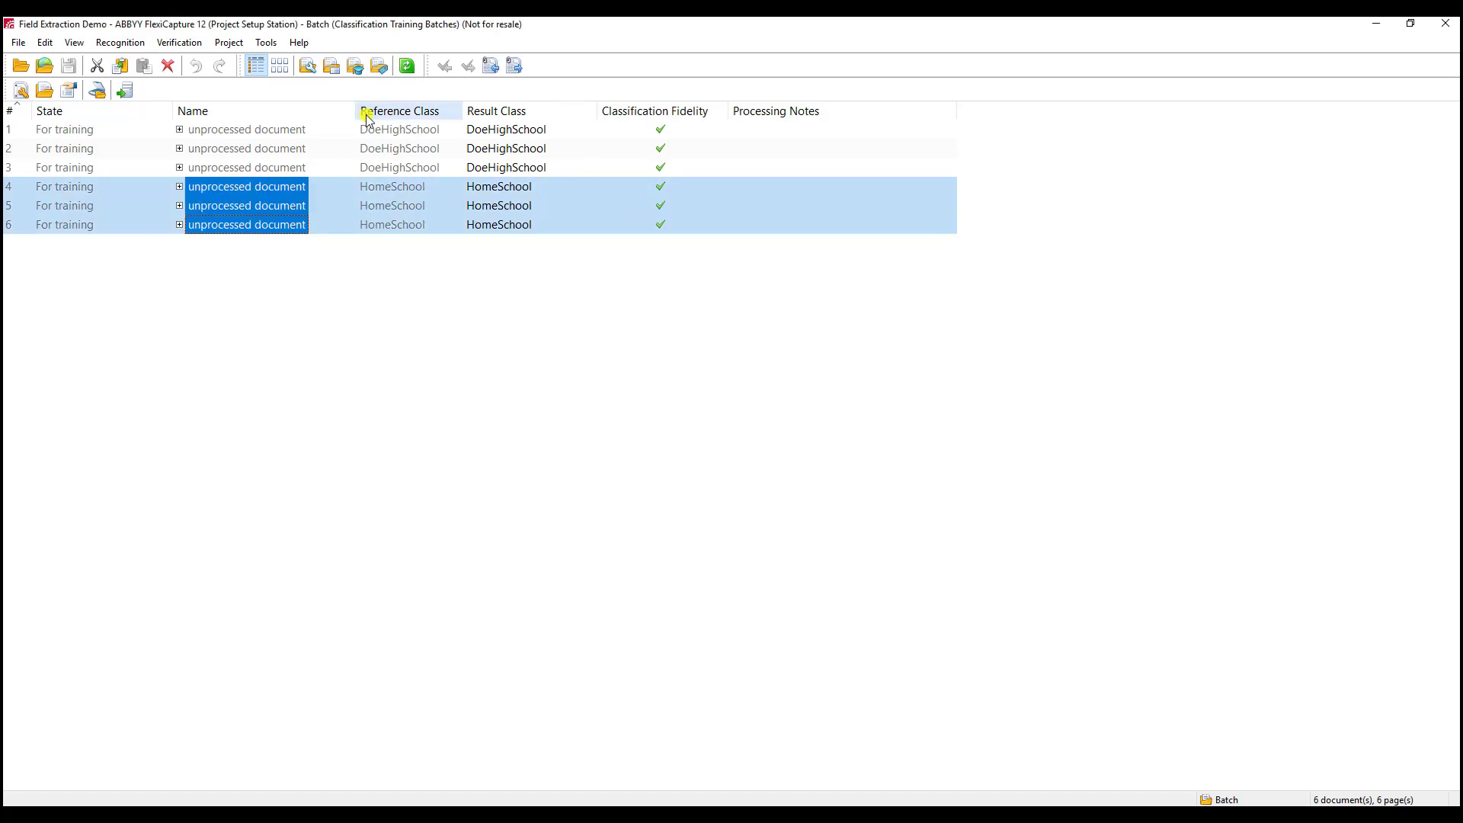
Create a field extraction training batch for the Transcript DoeHighSchool variant
{"action": "left_click", "coordinate": [74, 41]}
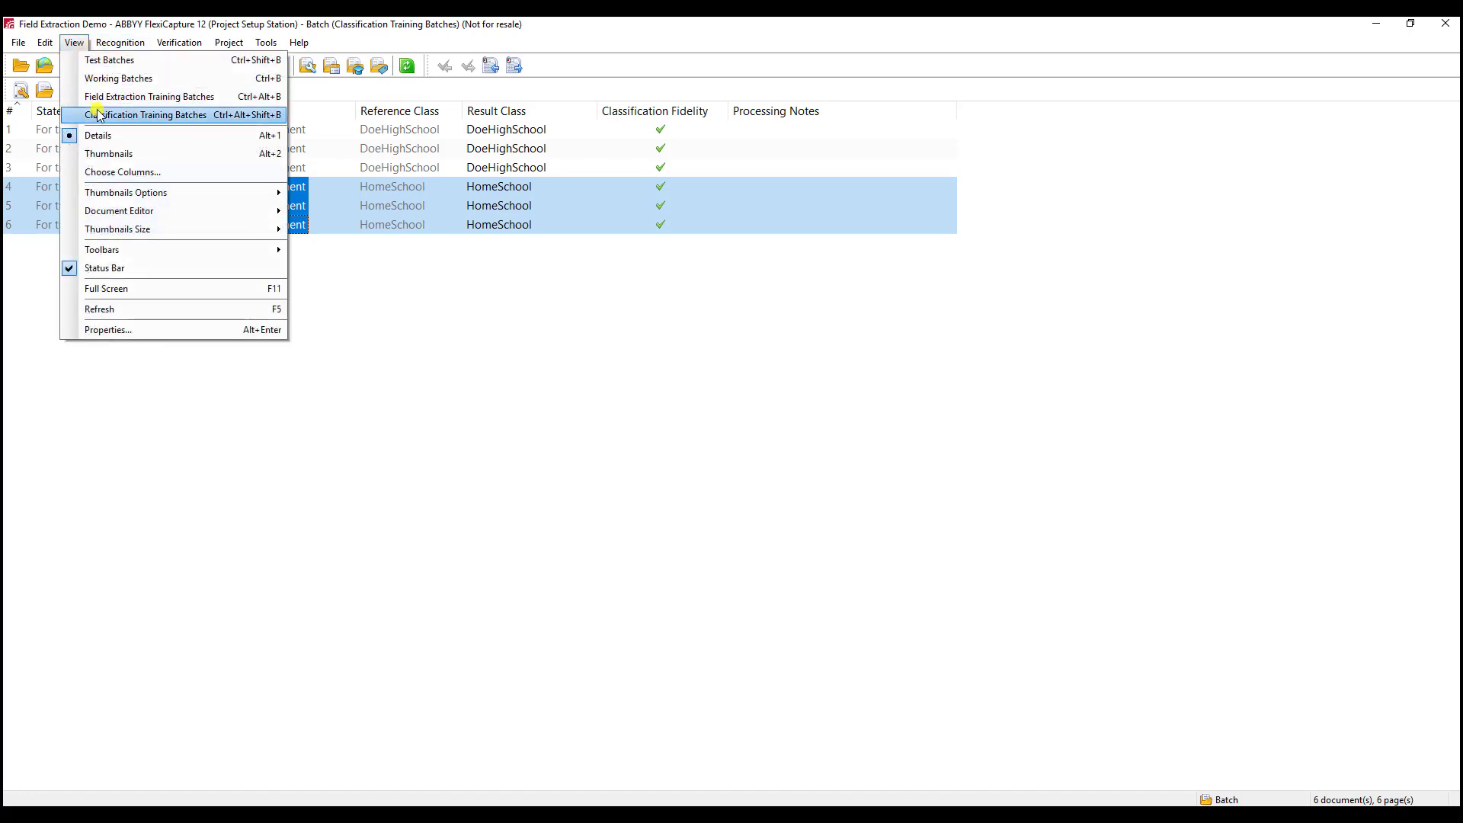
{"action": "left_click", "coordinate": [130, 96]}
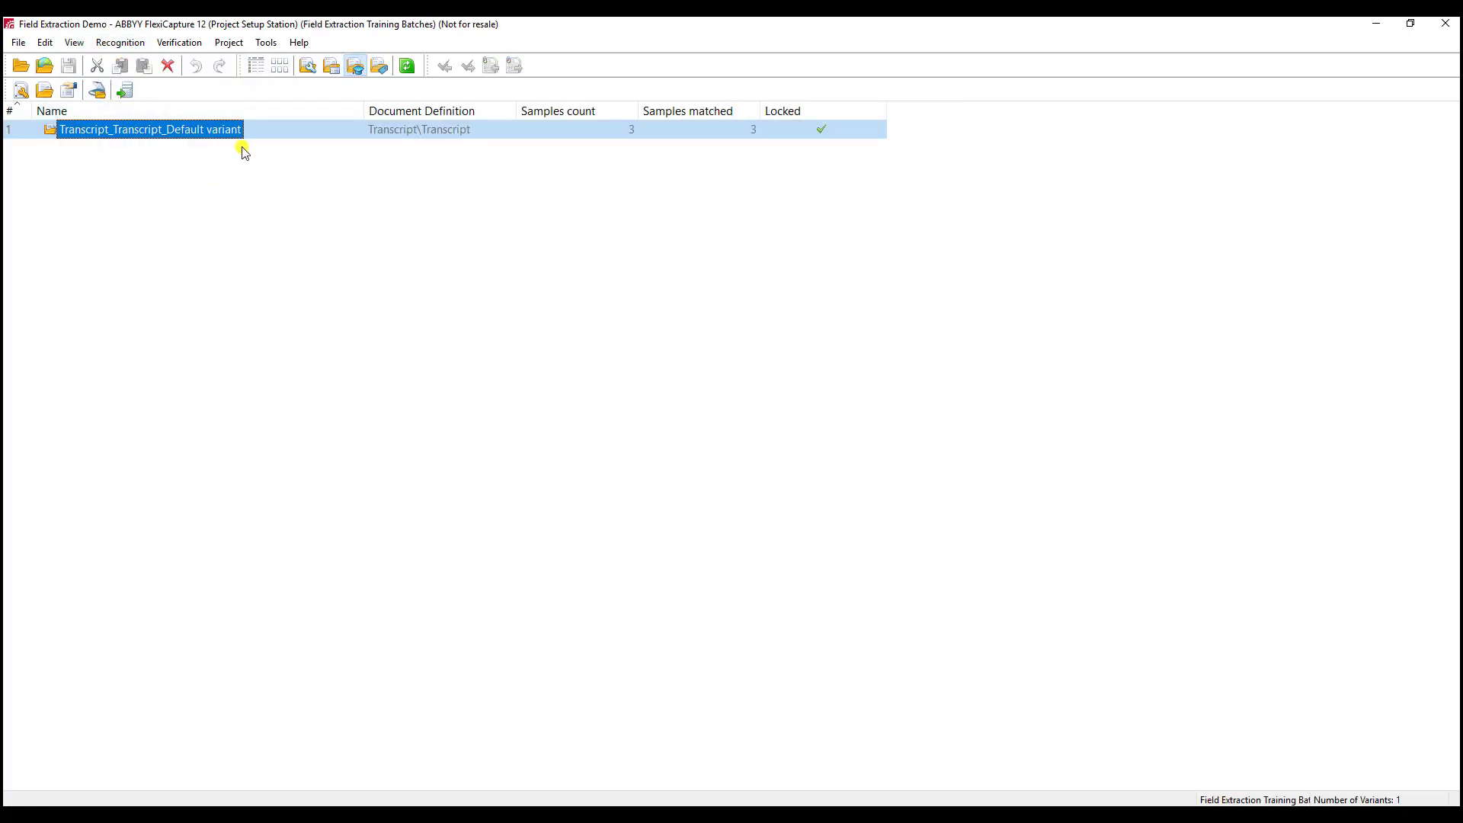
{"action": "right_click", "coordinate": [203, 162]}
{"action": "left_click", "coordinate": [262, 171]}
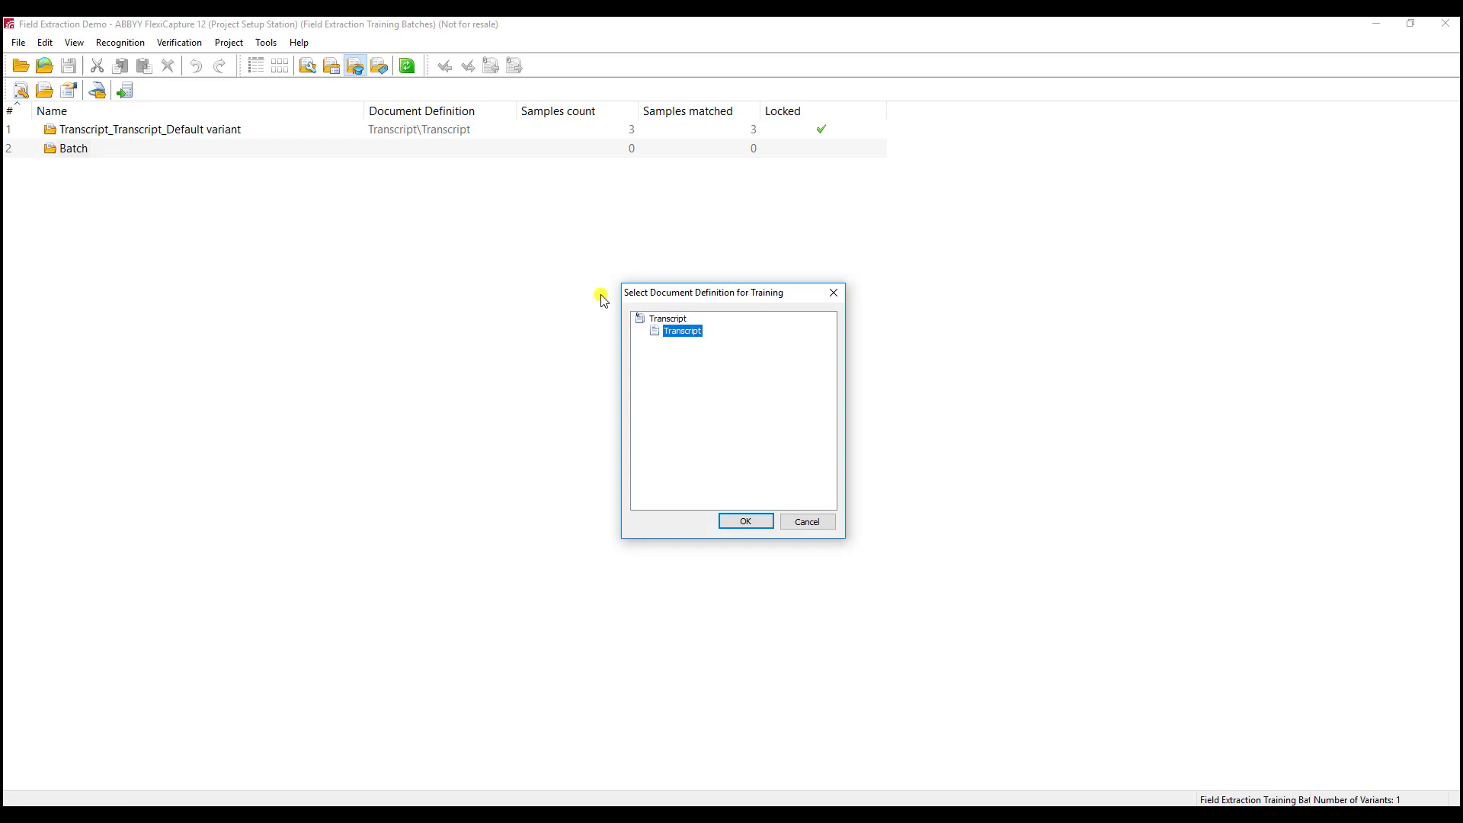
{"action": "double_click", "coordinate": [690, 333]}
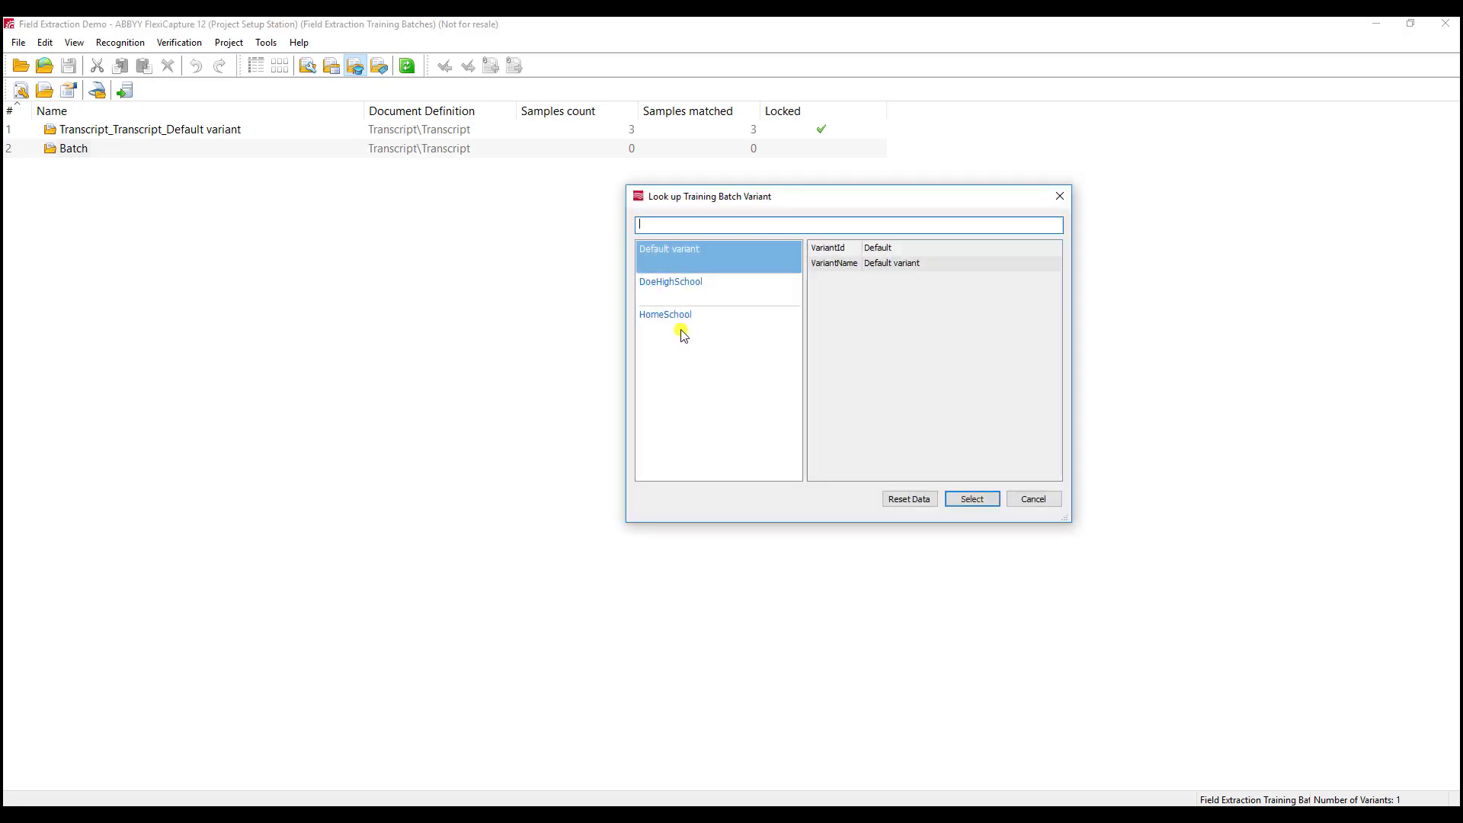
{"action": "left_click", "coordinate": [695, 294]}
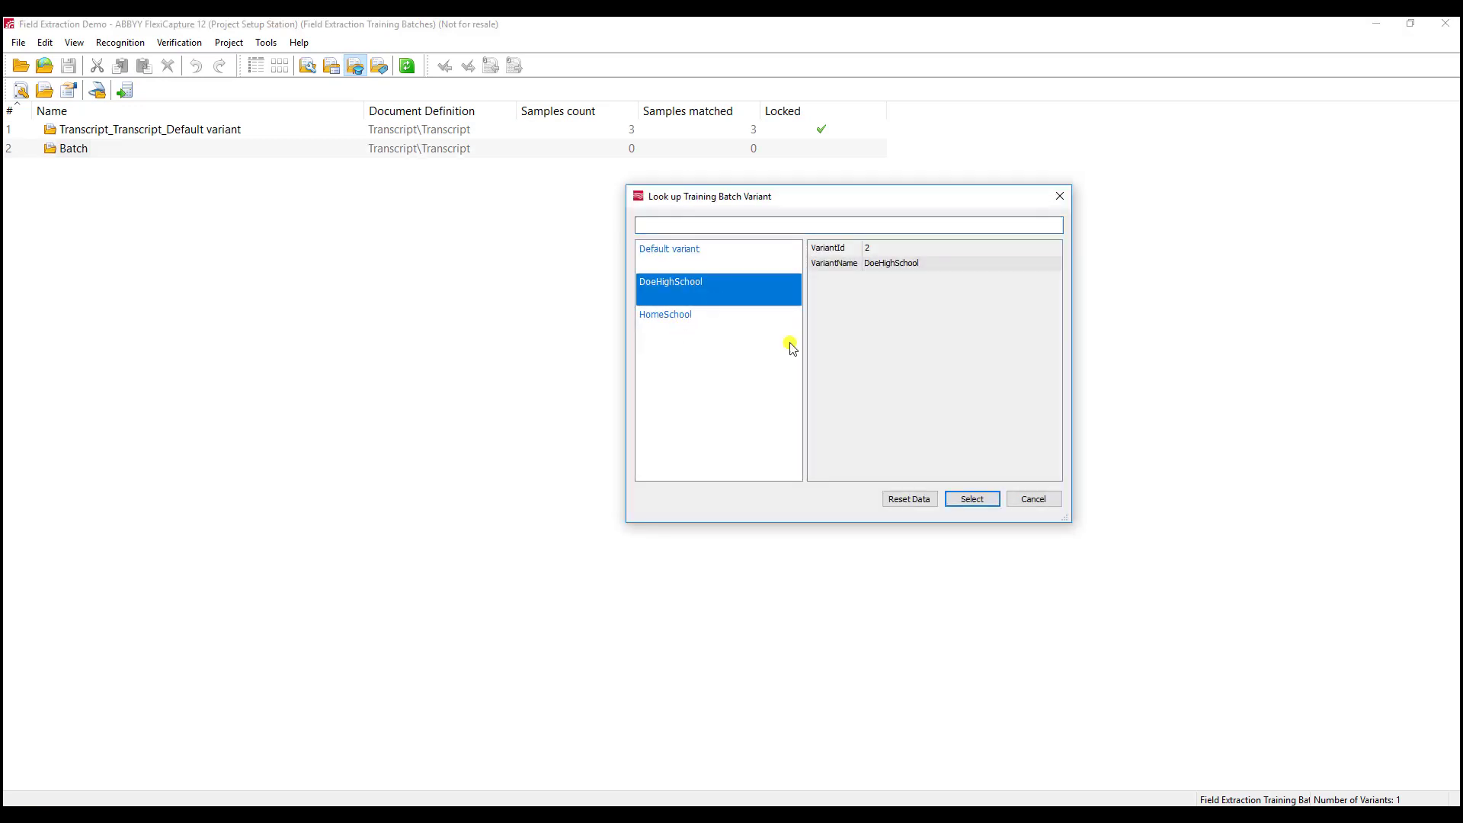
{"action": "left_click", "coordinate": [973, 499]}
Load transcript2.tif through transcript2b.tif into the DoeHighSchool batch, importing in background
{"action": "right_click", "coordinate": [218, 150]}
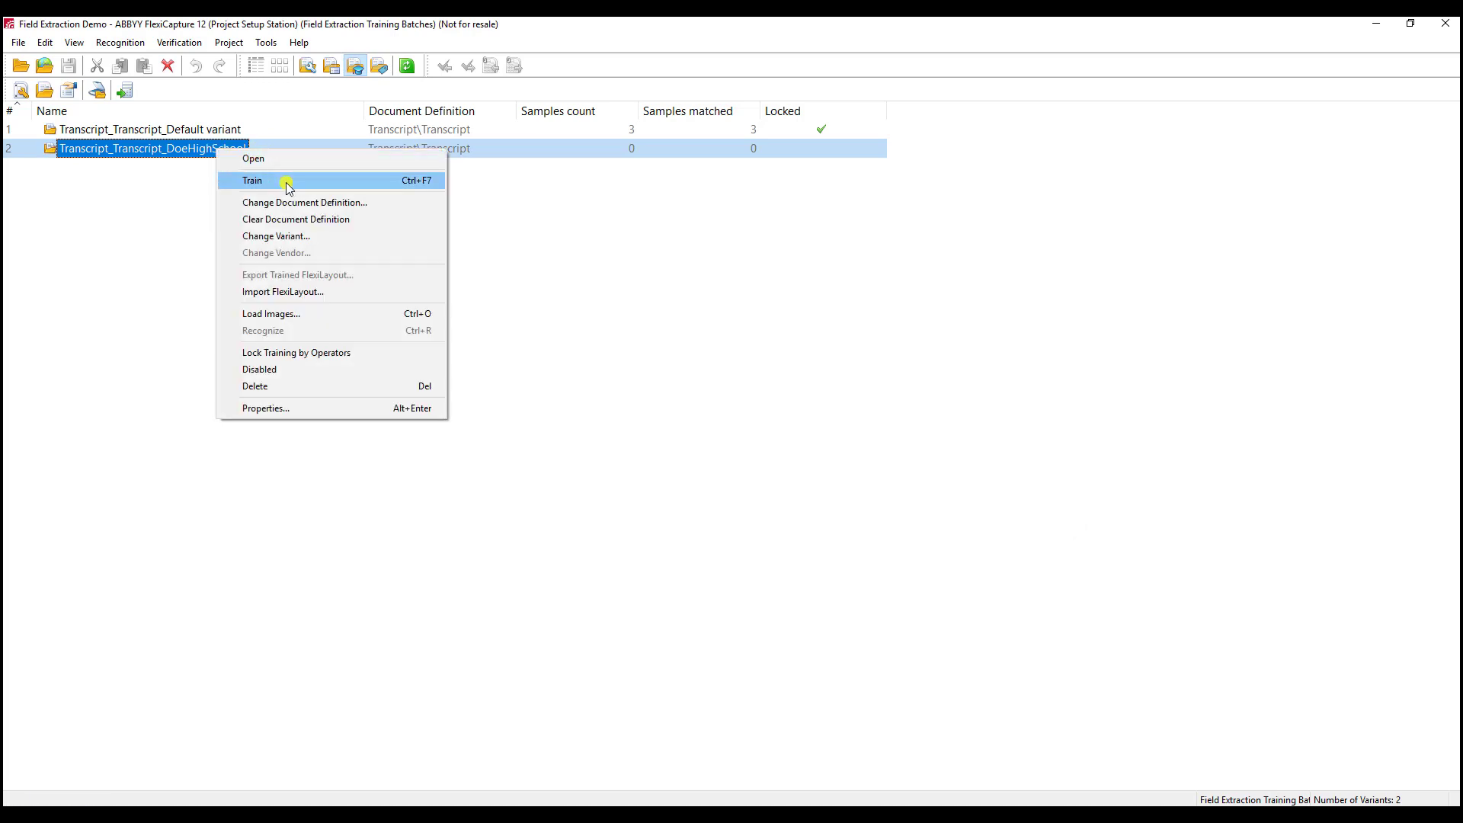
{"action": "left_click", "coordinate": [336, 313]}
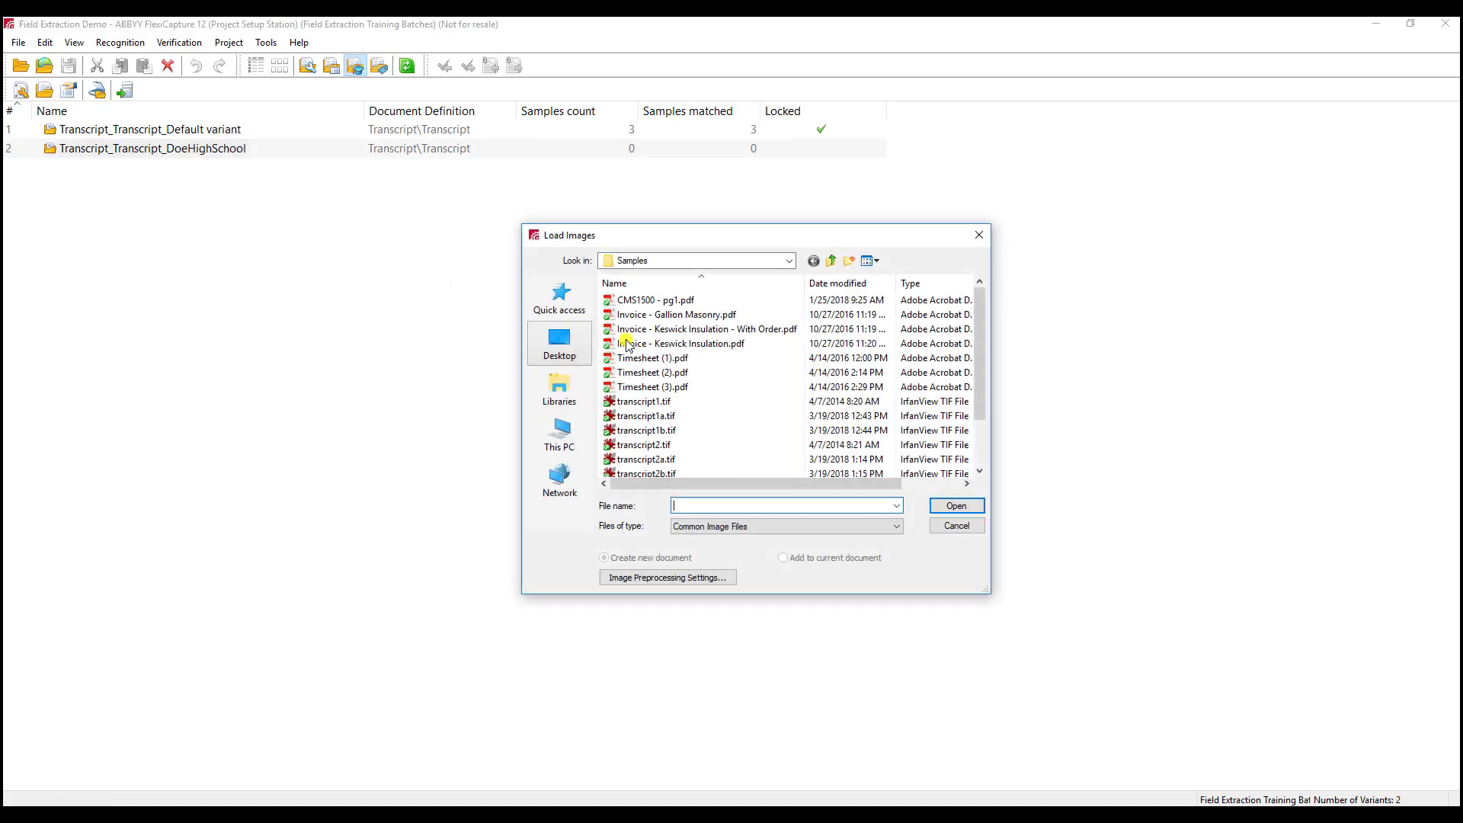
{"action": "left_click", "coordinate": [664, 449]}
{"action": "scroll", "coordinate": [682, 427], "scroll_direction": "down", "scroll_amount": 1}
{"action": "left_click", "coordinate": [679, 431], "text": "shift"}
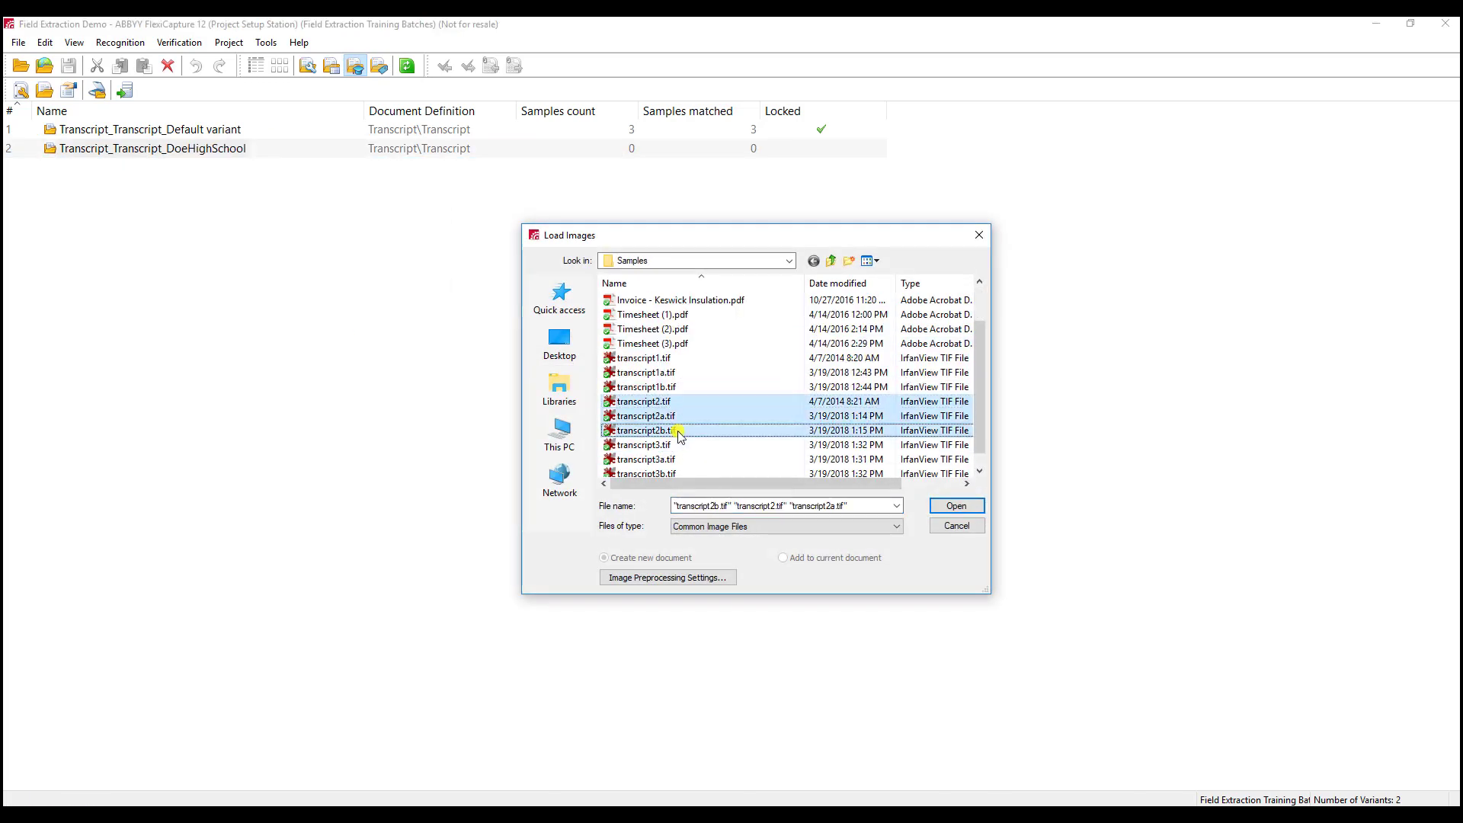
{"action": "left_click", "coordinate": [953, 507]}
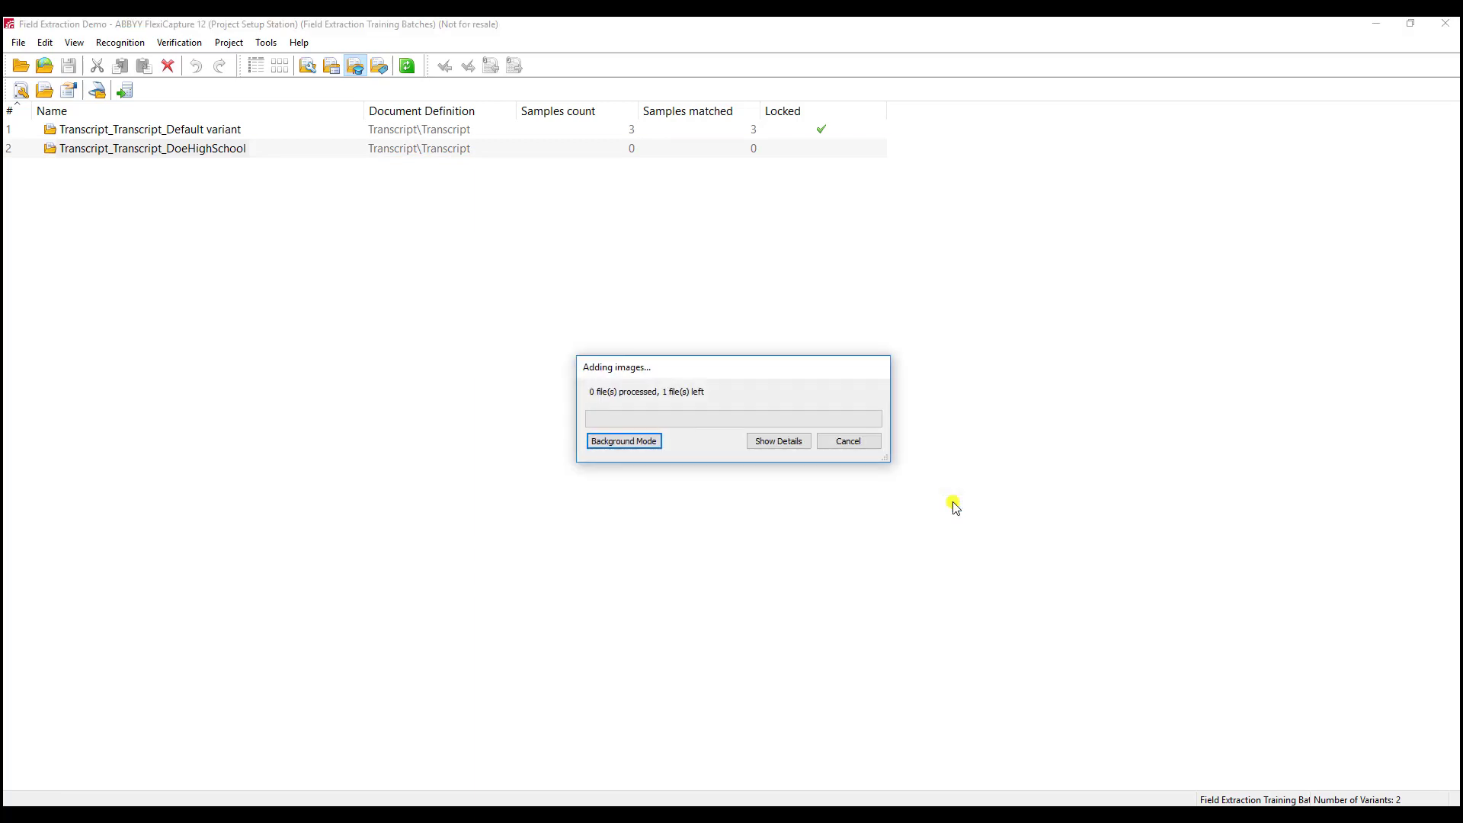
{"action": "left_click", "coordinate": [633, 442]}
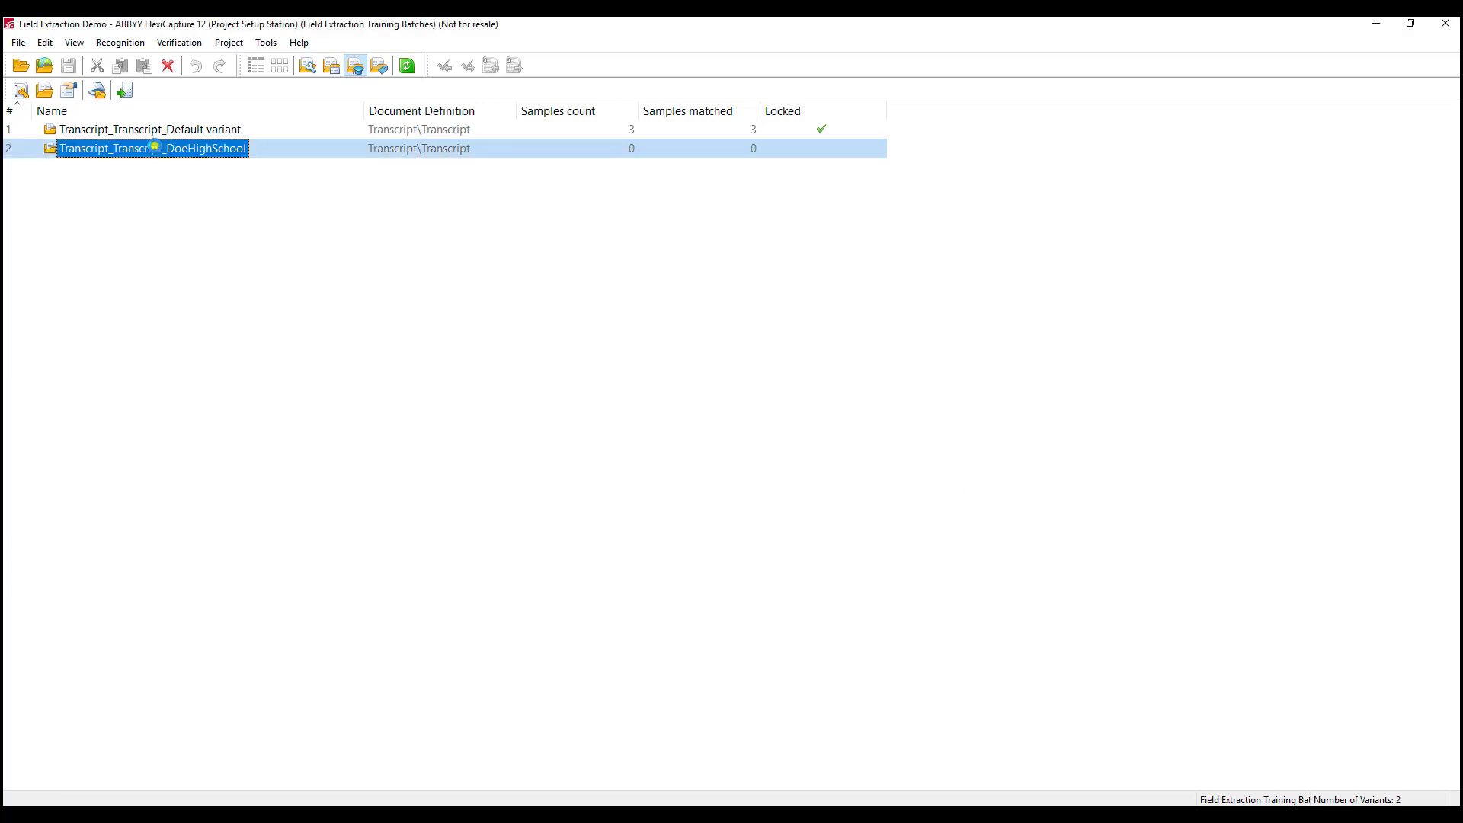
In the first DoeHighSchool transcript, mark StudentName and GPA_Overall 3.50
{"action": "double_click", "coordinate": [155, 148]}
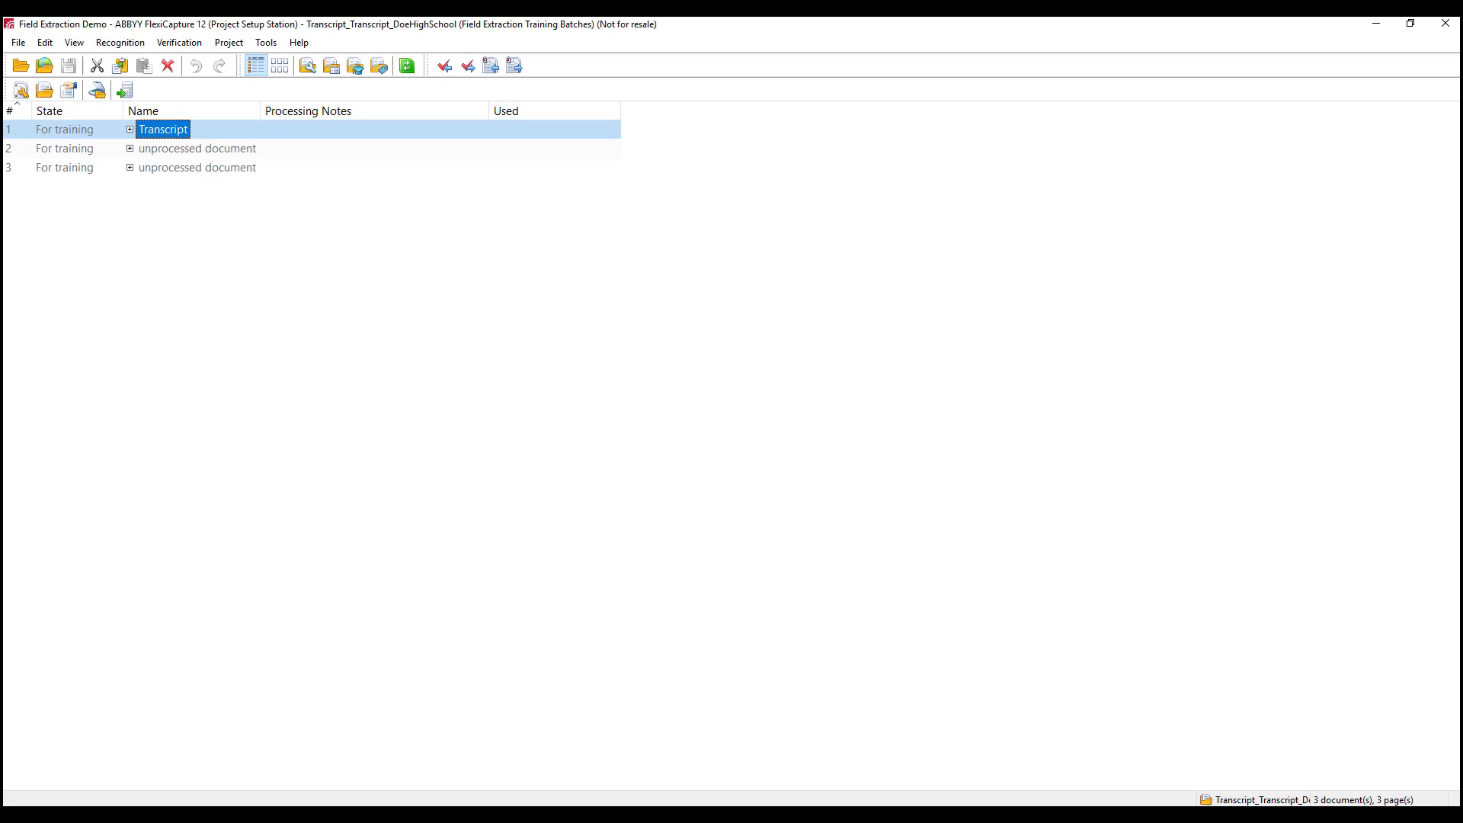
{"action": "double_click", "coordinate": [187, 130]}
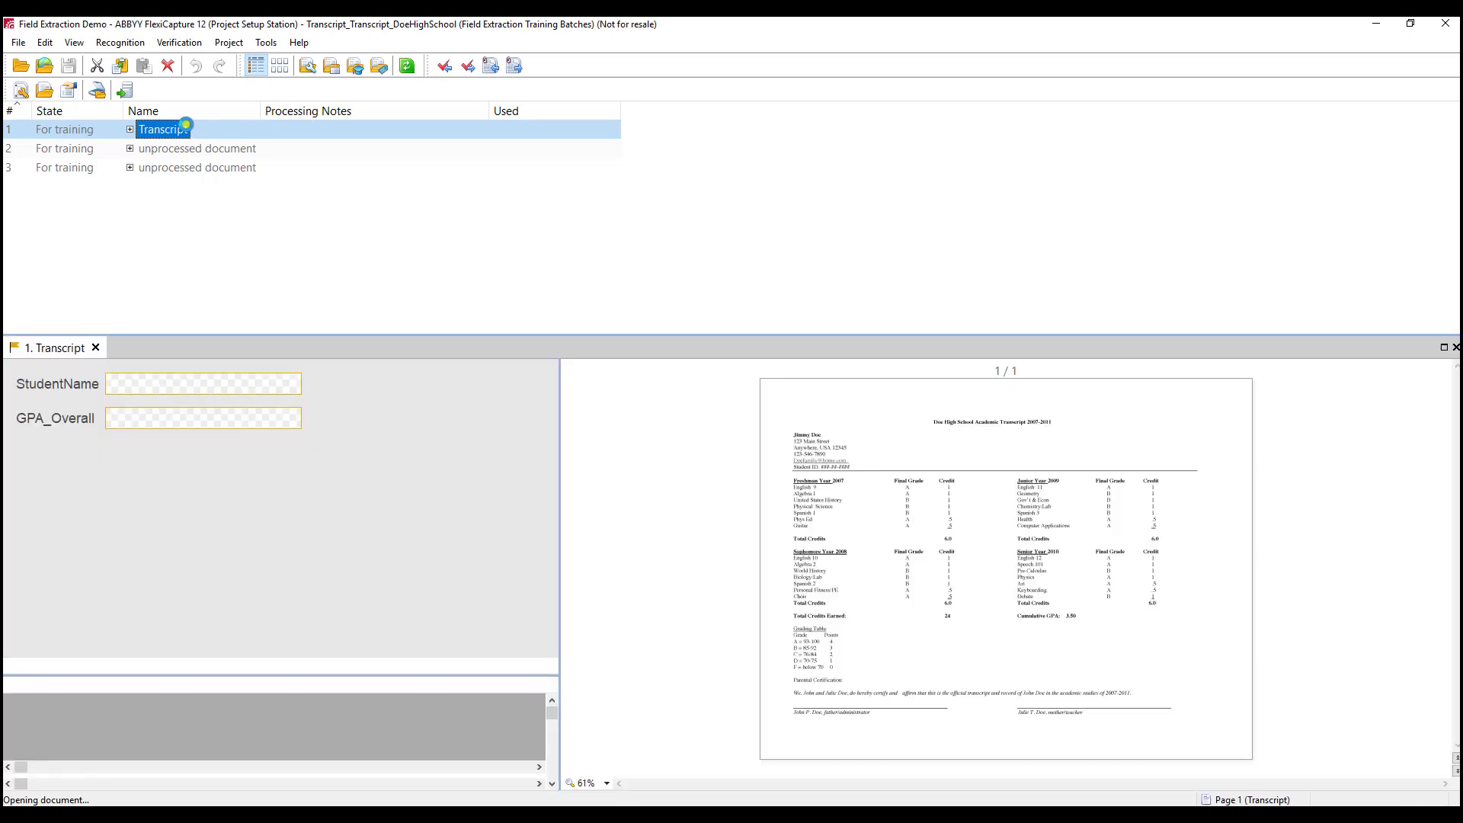
{"action": "scroll", "coordinate": [841, 439], "scroll_direction": "up", "scroll_amount": 2}
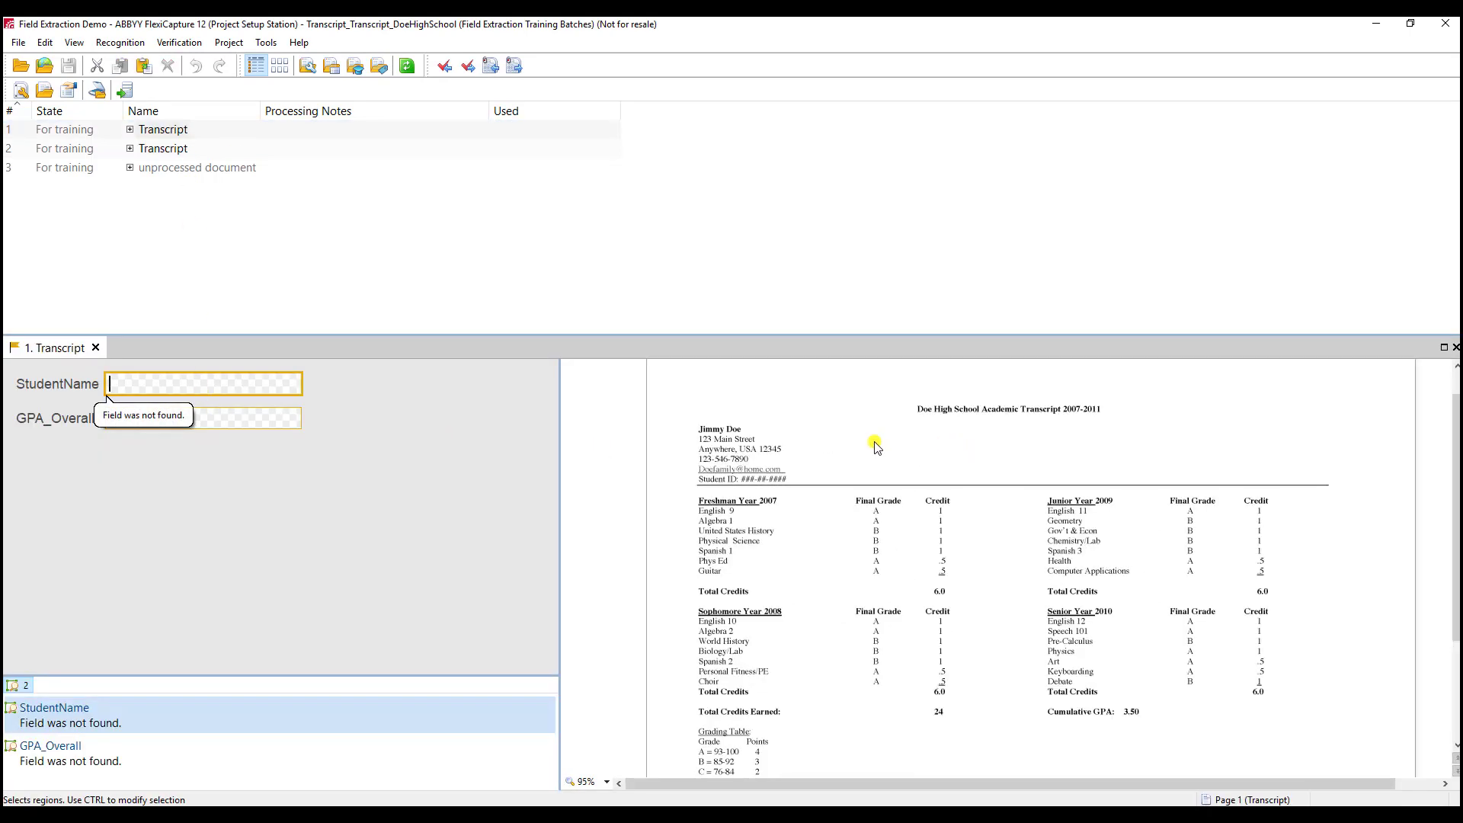
{"action": "left_click_drag", "start_coordinate": [720, 433], "coordinate": [741, 432]}
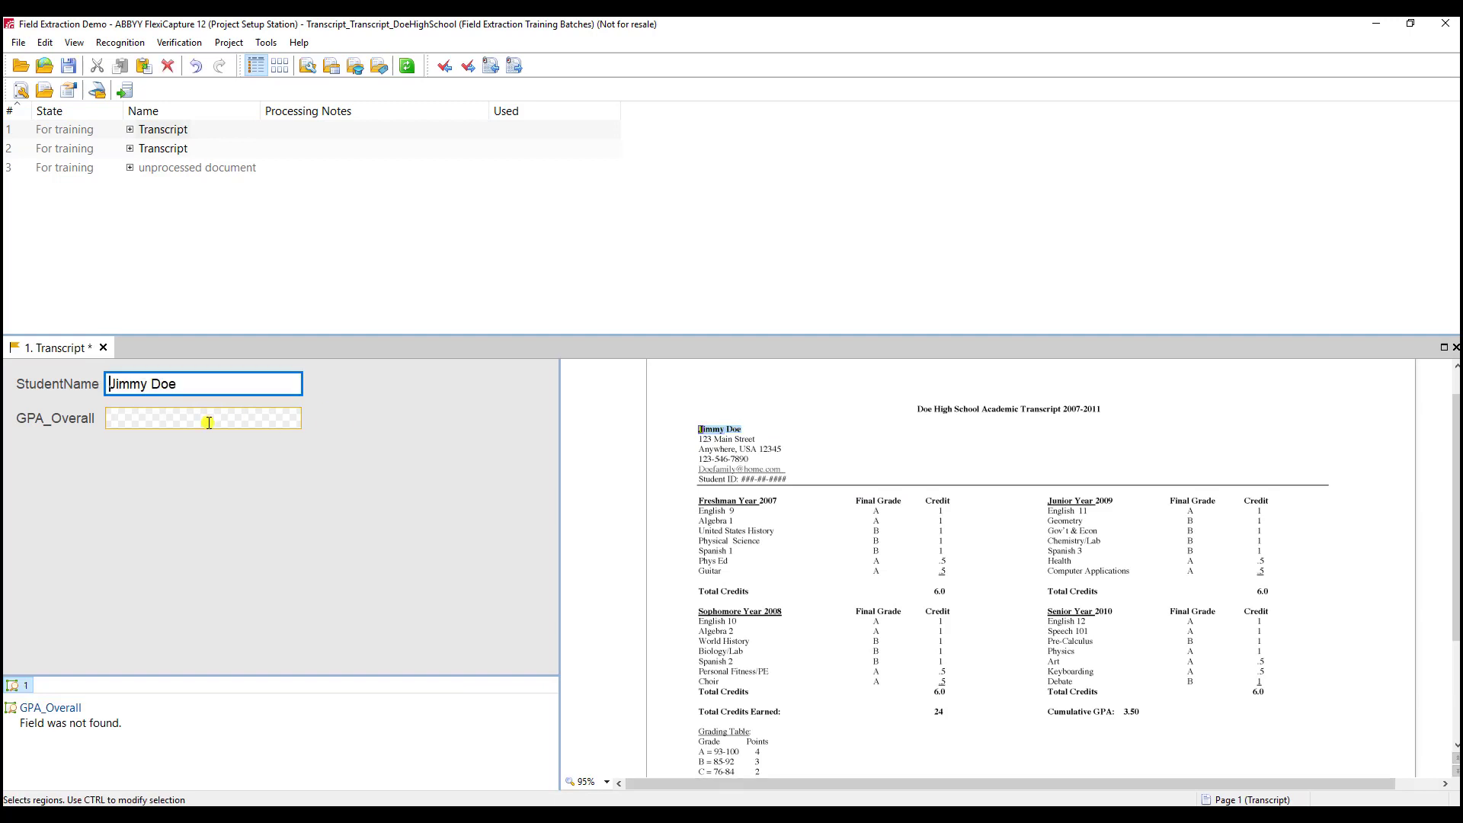
{"action": "left_click", "coordinate": [240, 421]}
{"action": "scroll", "coordinate": [1034, 605], "scroll_direction": "down", "scroll_amount": 2}
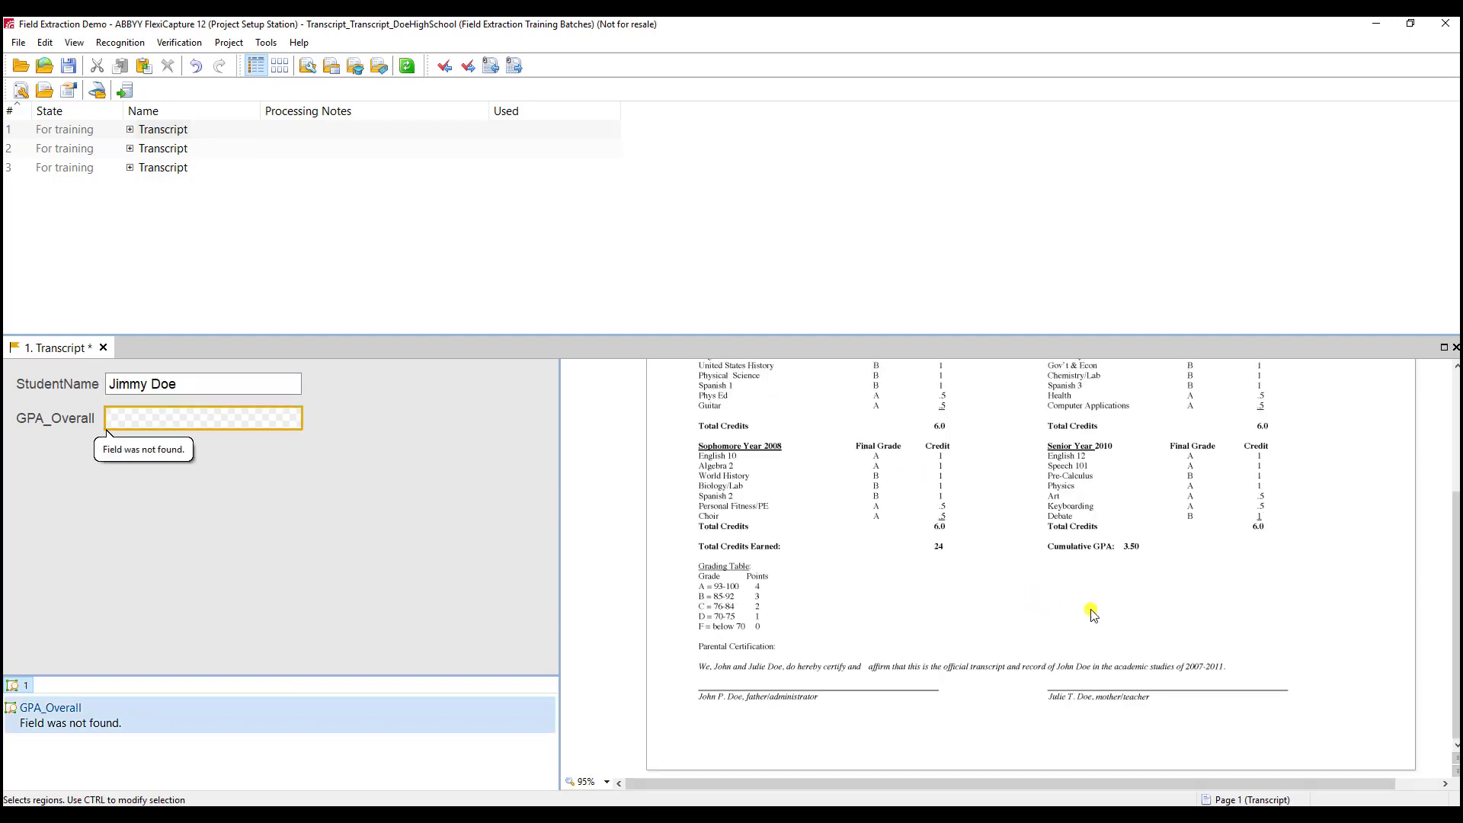
{"action": "left_click", "coordinate": [1132, 547]}
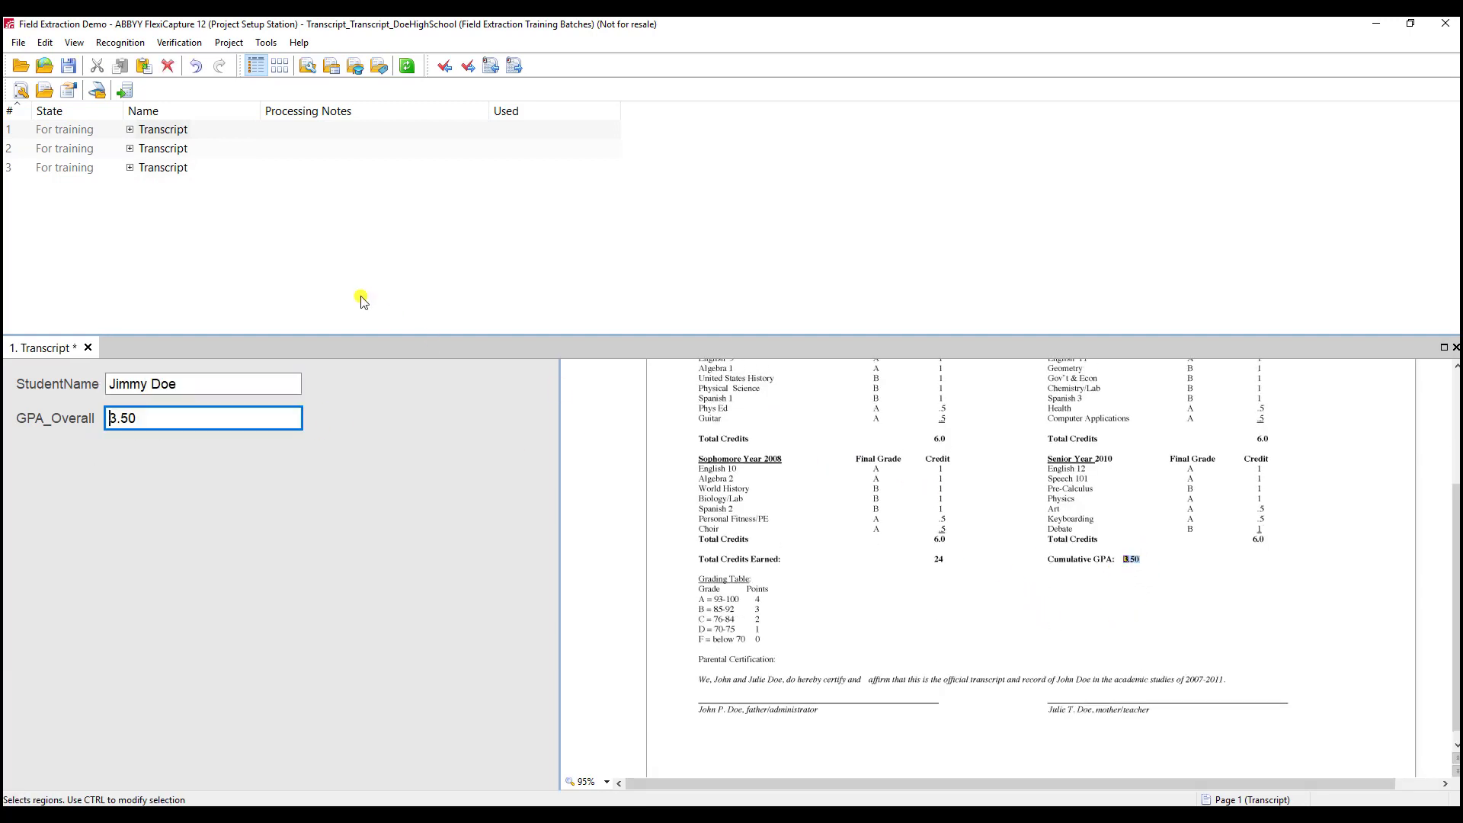
In the second transcript, mark StudentName and GPA_Overall 3.84
{"action": "double_click", "coordinate": [163, 148]}
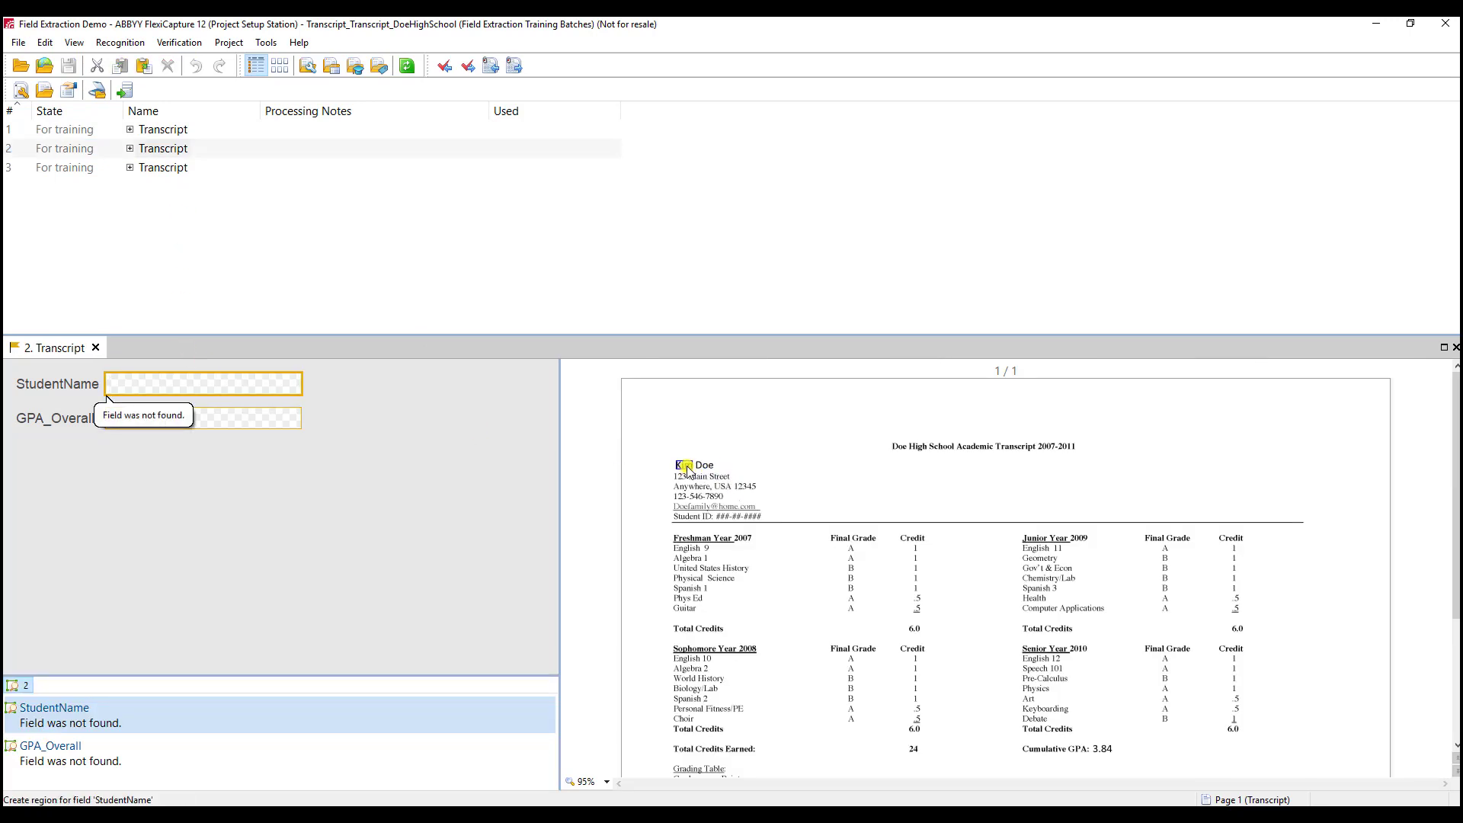
{"action": "left_click_drag", "start_coordinate": [676, 461], "coordinate": [714, 470]}
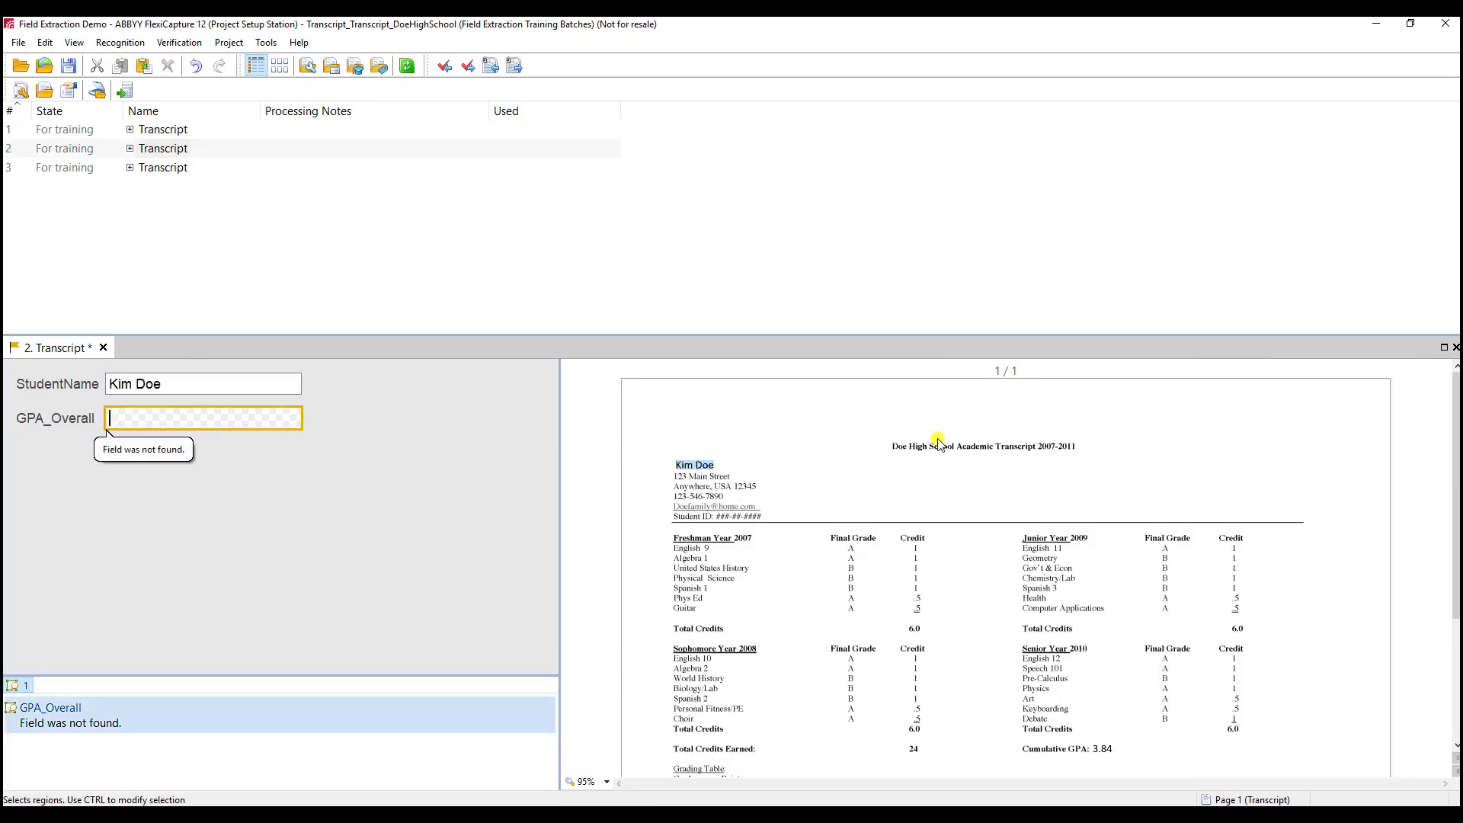
{"action": "scroll", "coordinate": [991, 526], "scroll_direction": "down", "scroll_amount": 2}
{"action": "left_click", "coordinate": [1106, 550]}
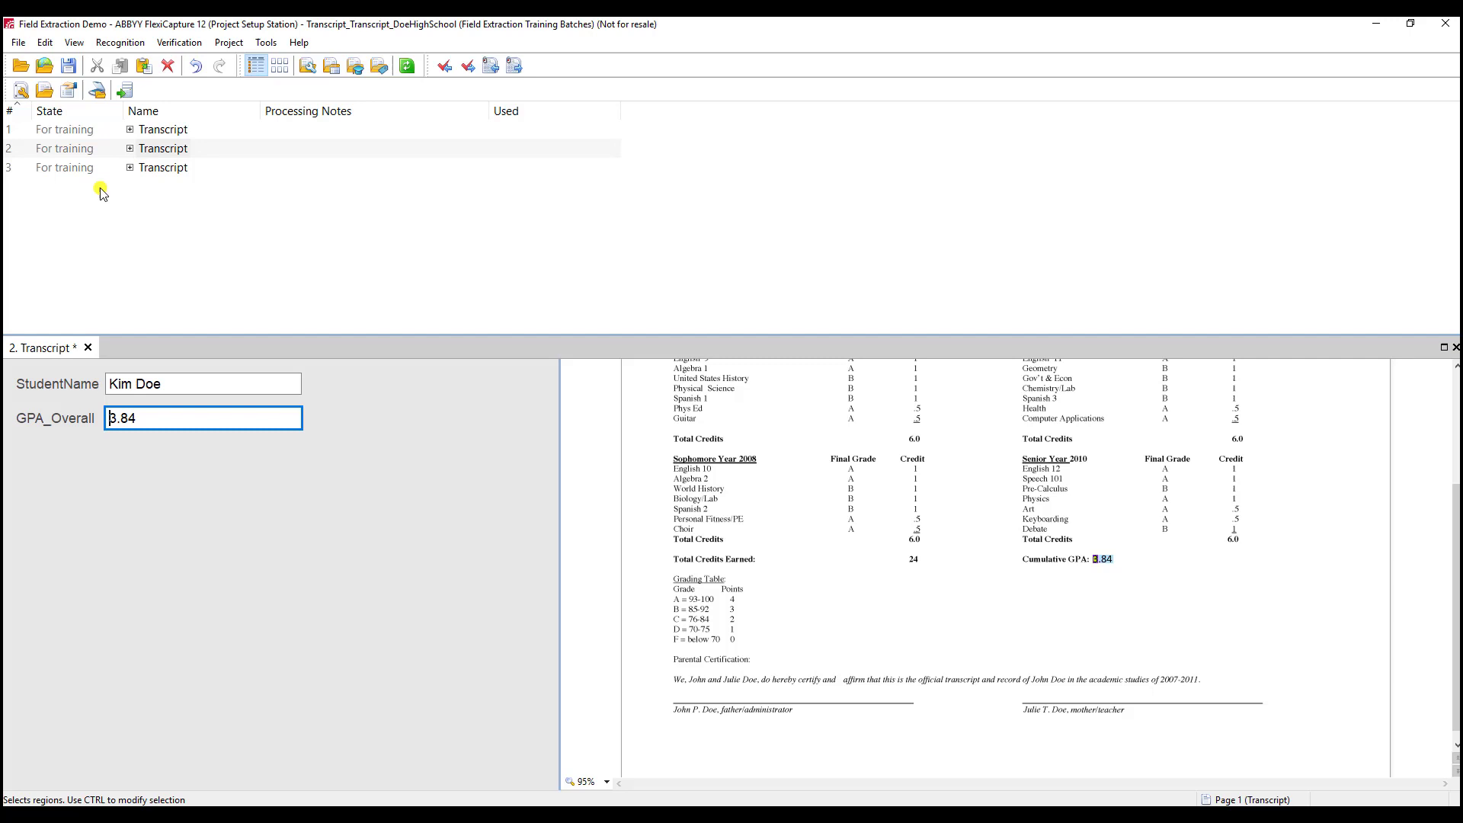
In the third transcript, mark StudentName and GPA_Overall 3.94
{"action": "double_click", "coordinate": [155, 167]}
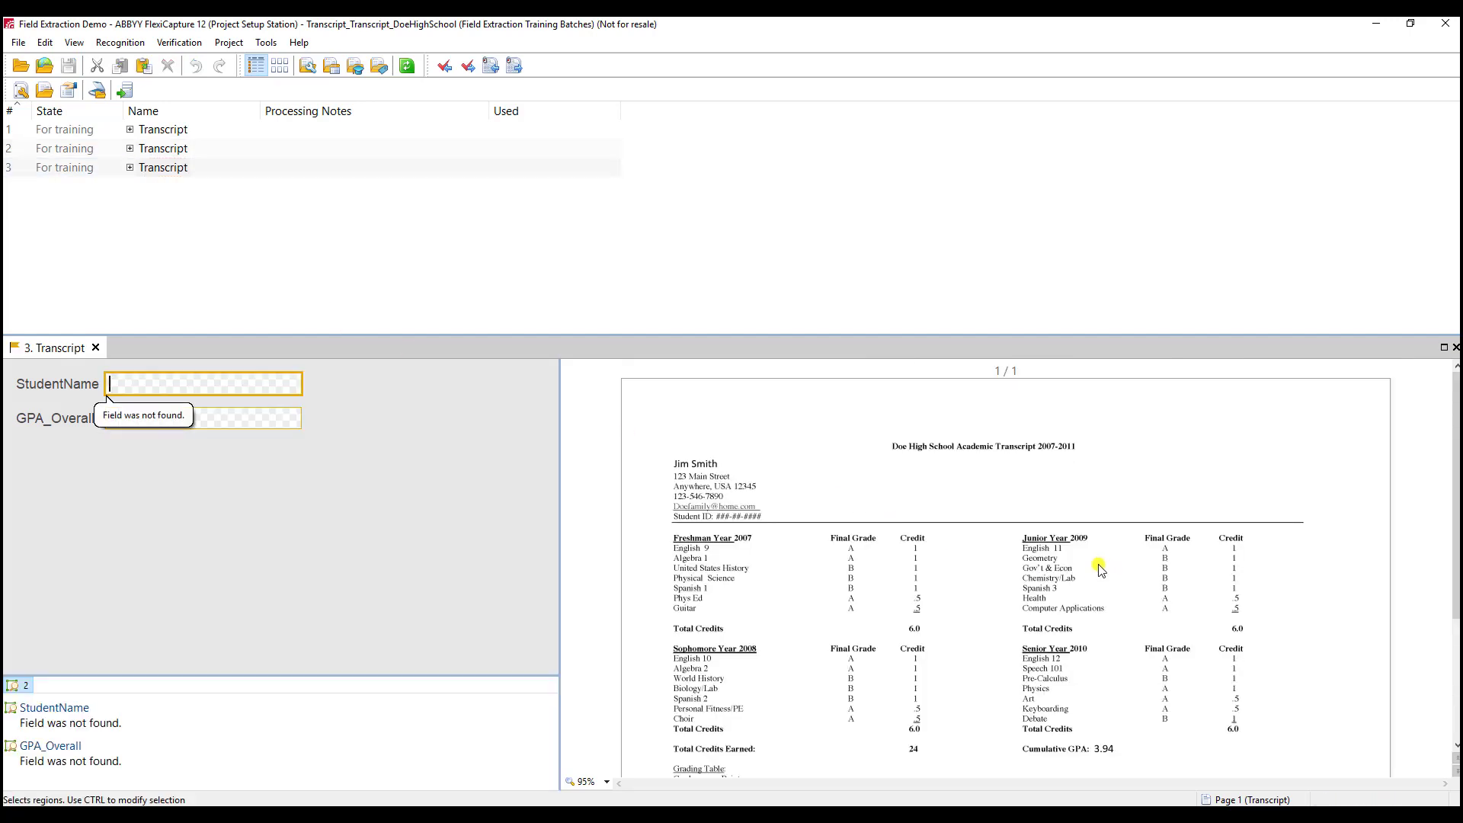
{"action": "scroll", "coordinate": [1098, 568], "scroll_direction": "down", "scroll_amount": 2}
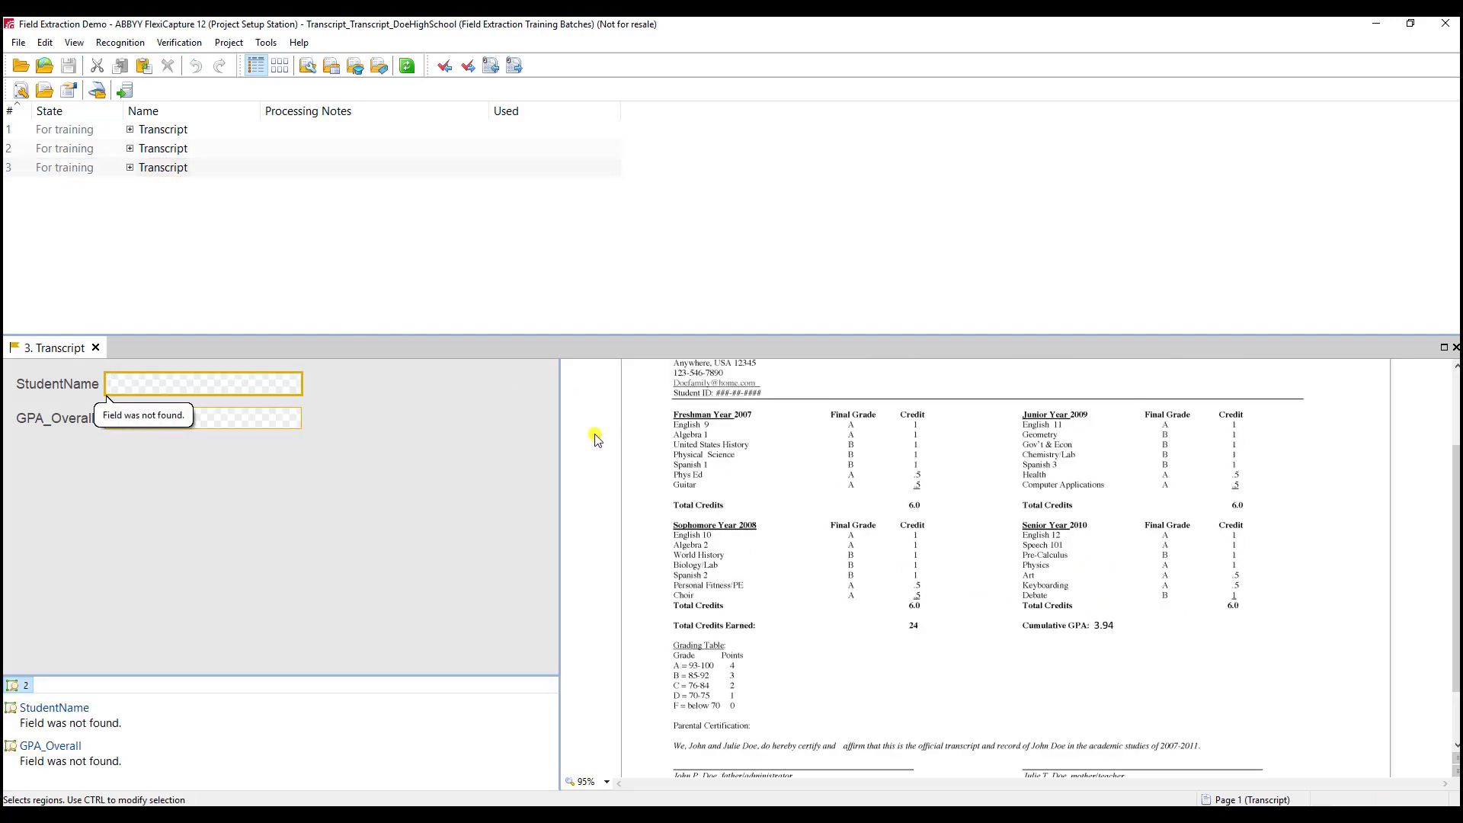
{"action": "scroll", "coordinate": [596, 439], "scroll_direction": "up", "scroll_amount": 2}
{"action": "left_click", "coordinate": [695, 463]}
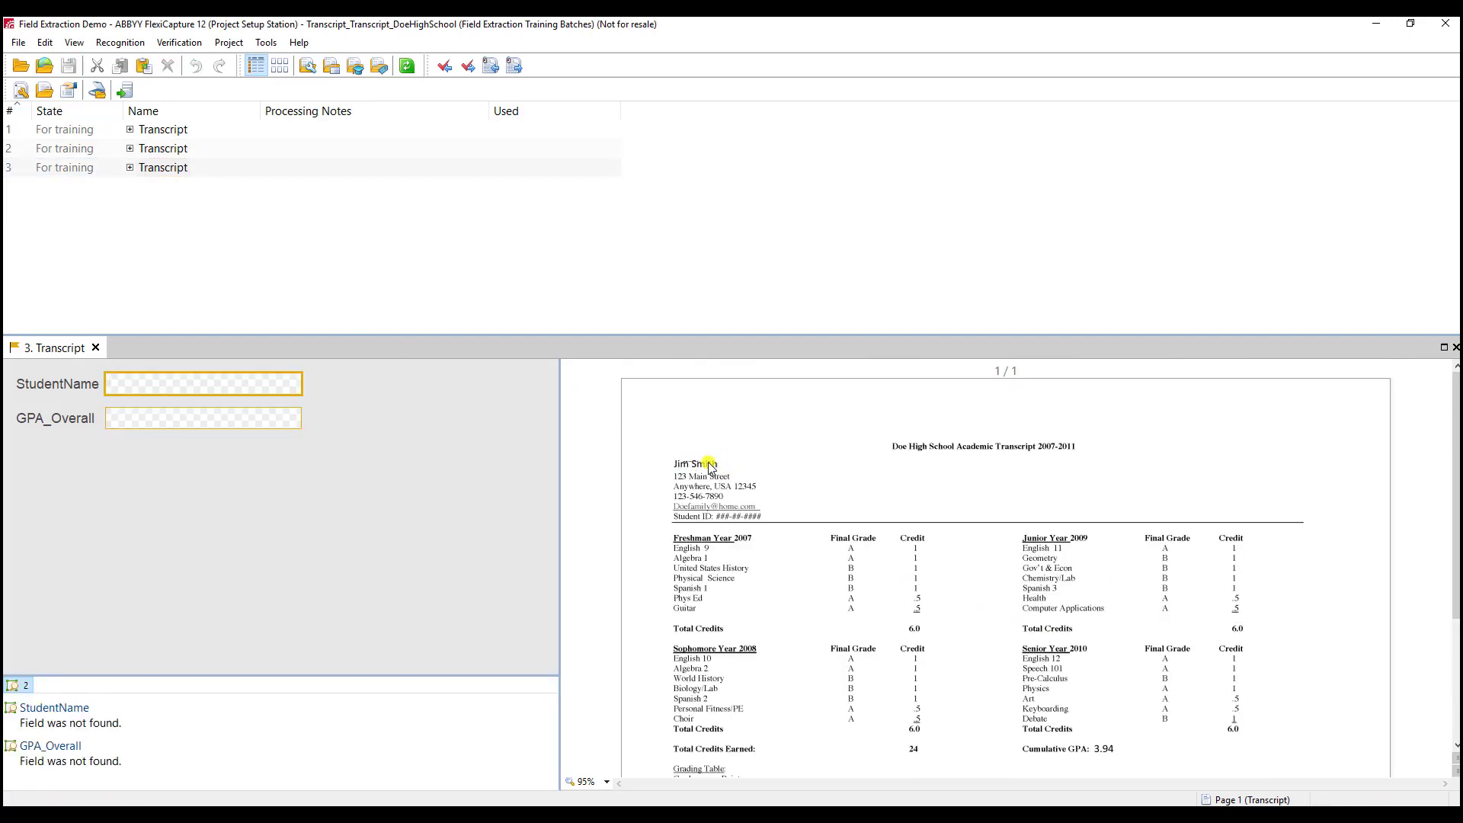
{"action": "left_click", "coordinate": [248, 422]}
{"action": "scroll", "coordinate": [1150, 631], "scroll_direction": "down", "scroll_amount": 2}
{"action": "left_click", "coordinate": [1104, 625]}
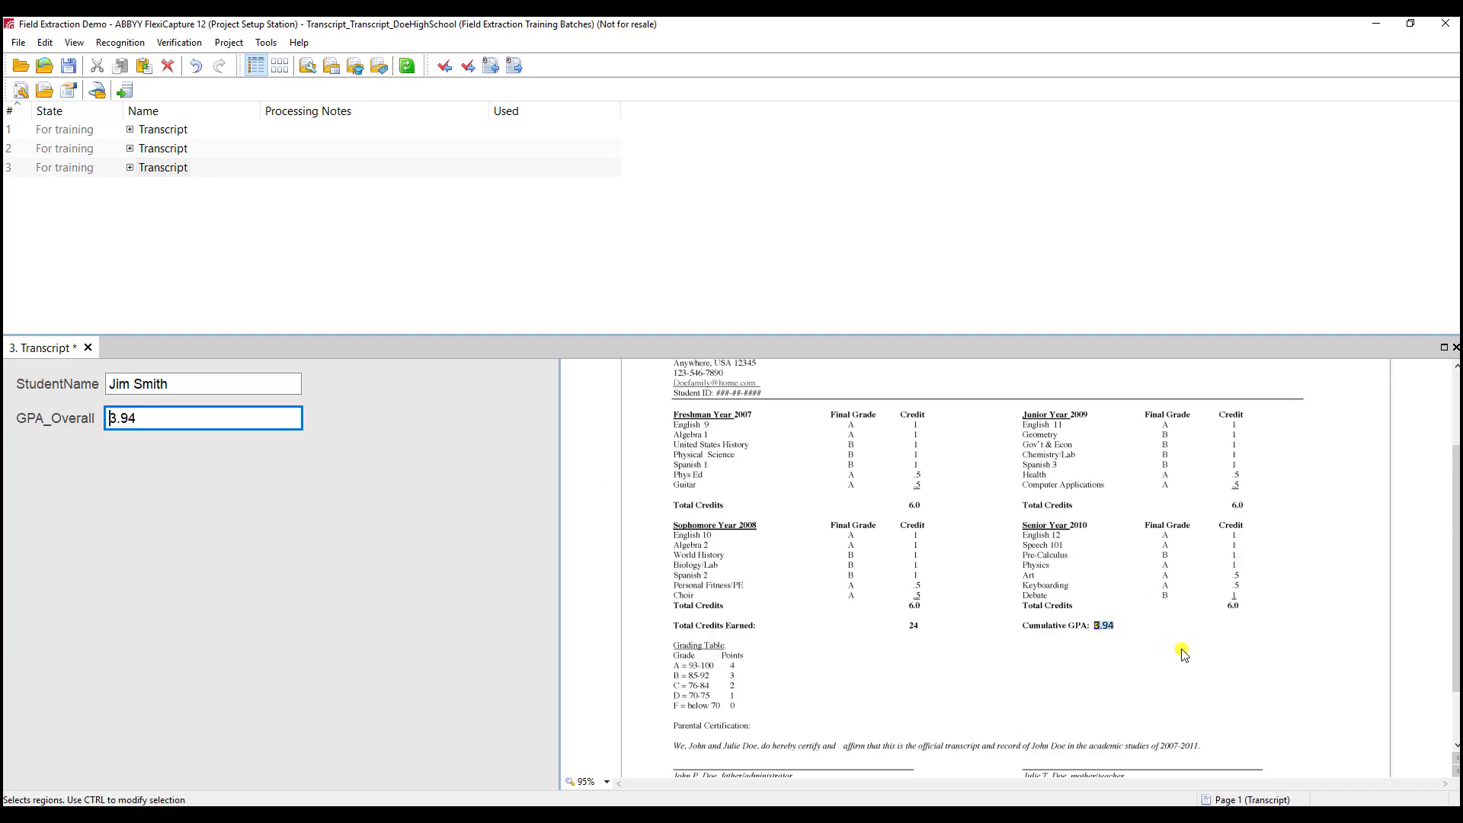
Save the field markings and run Project > Fields Training > Train, closing the report
{"action": "left_click", "coordinate": [242, 44]}
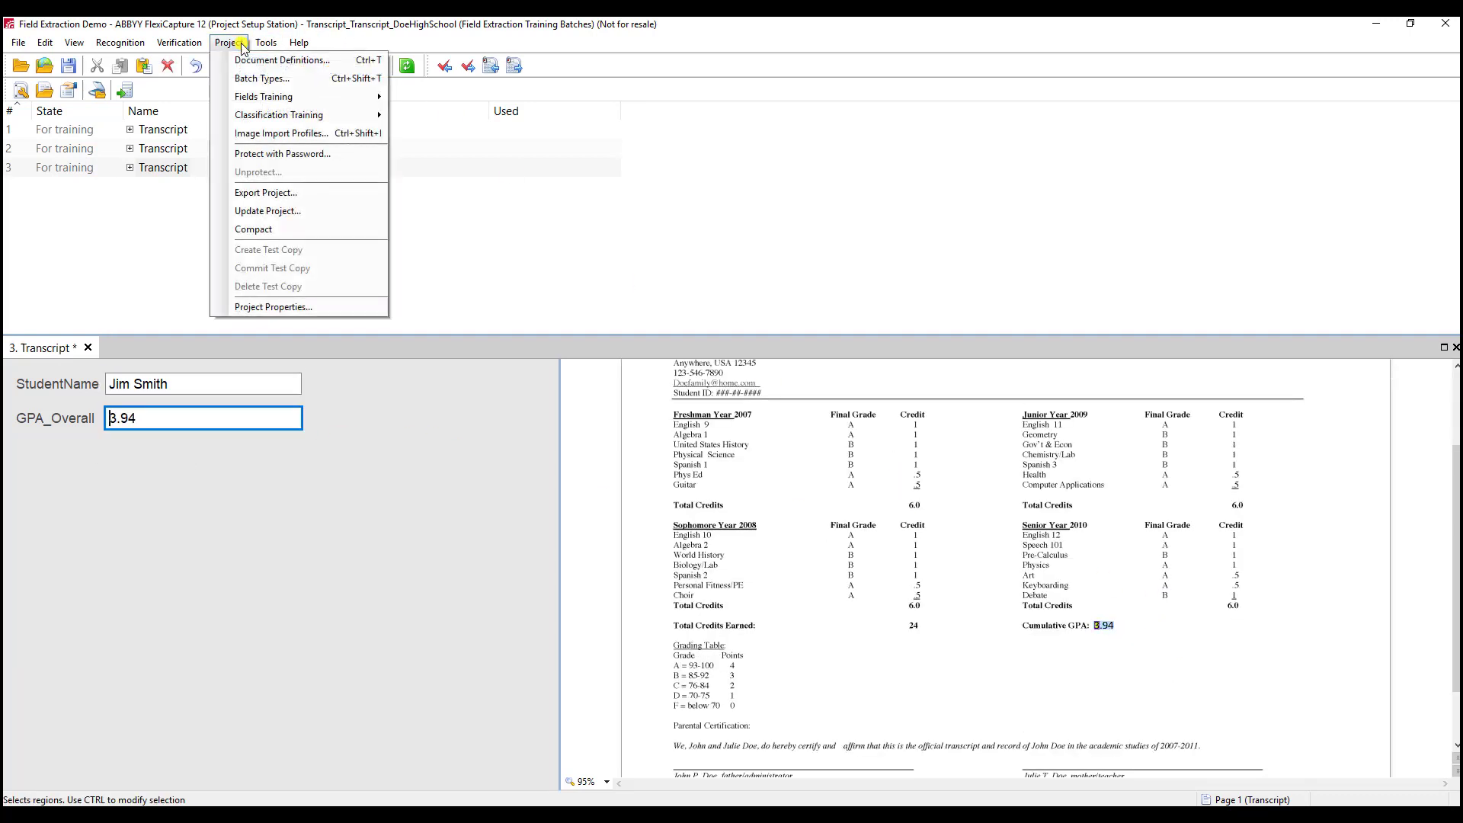
{"action": "mouse_move", "coordinate": [291, 101]}
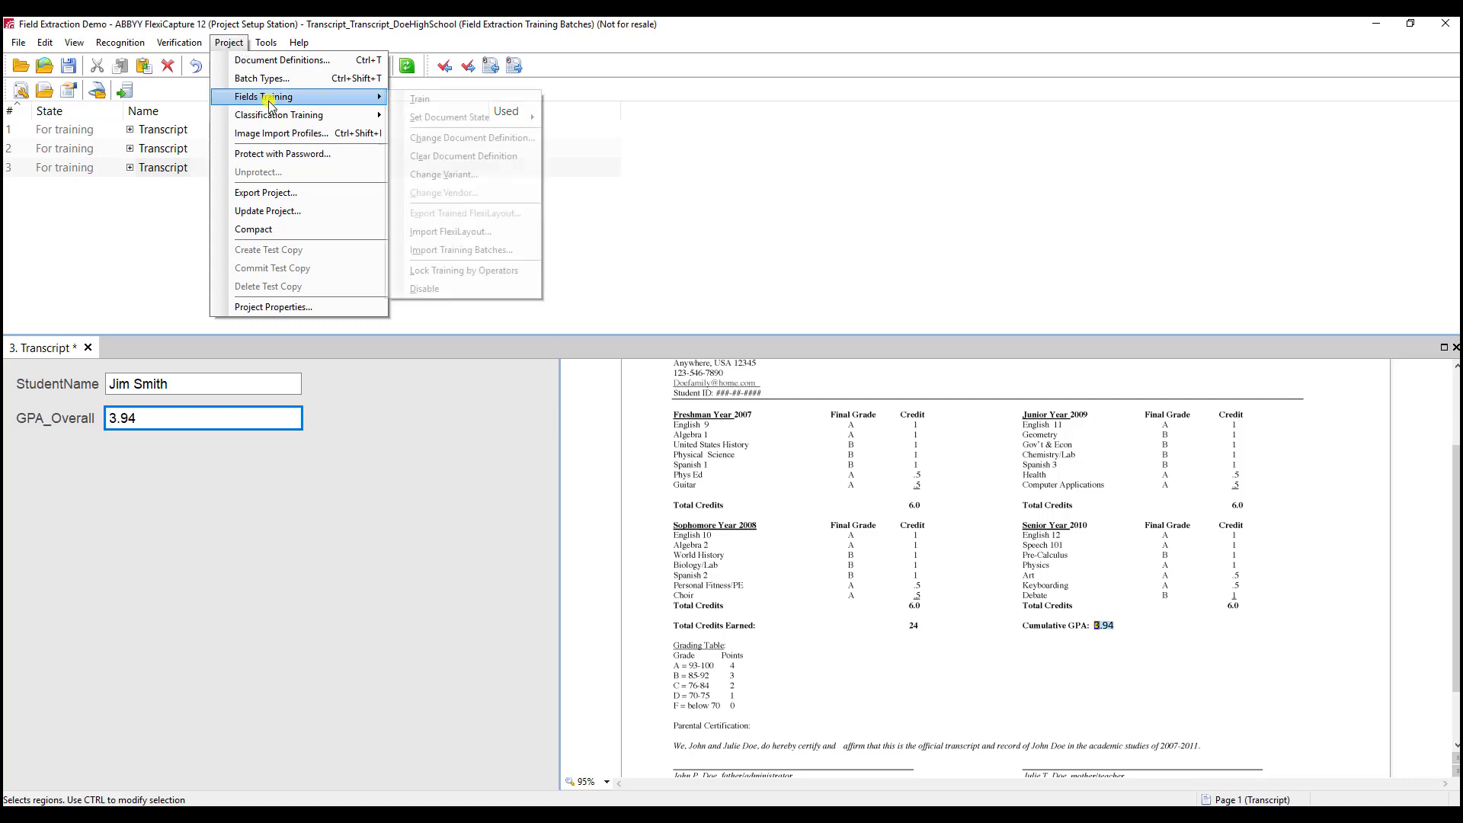
{"action": "left_click", "coordinate": [460, 100]}
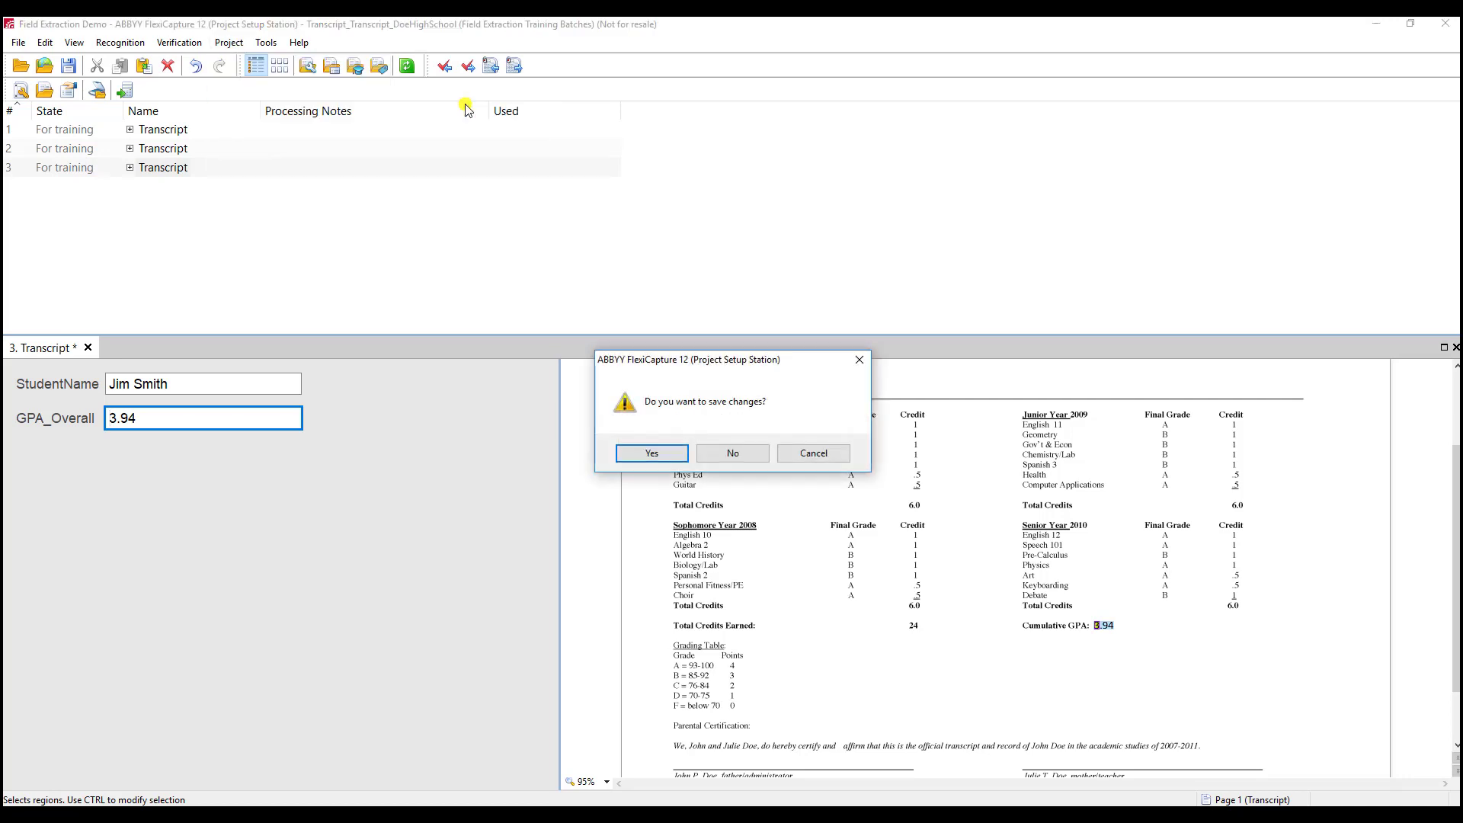
{"action": "left_click", "coordinate": [667, 455]}
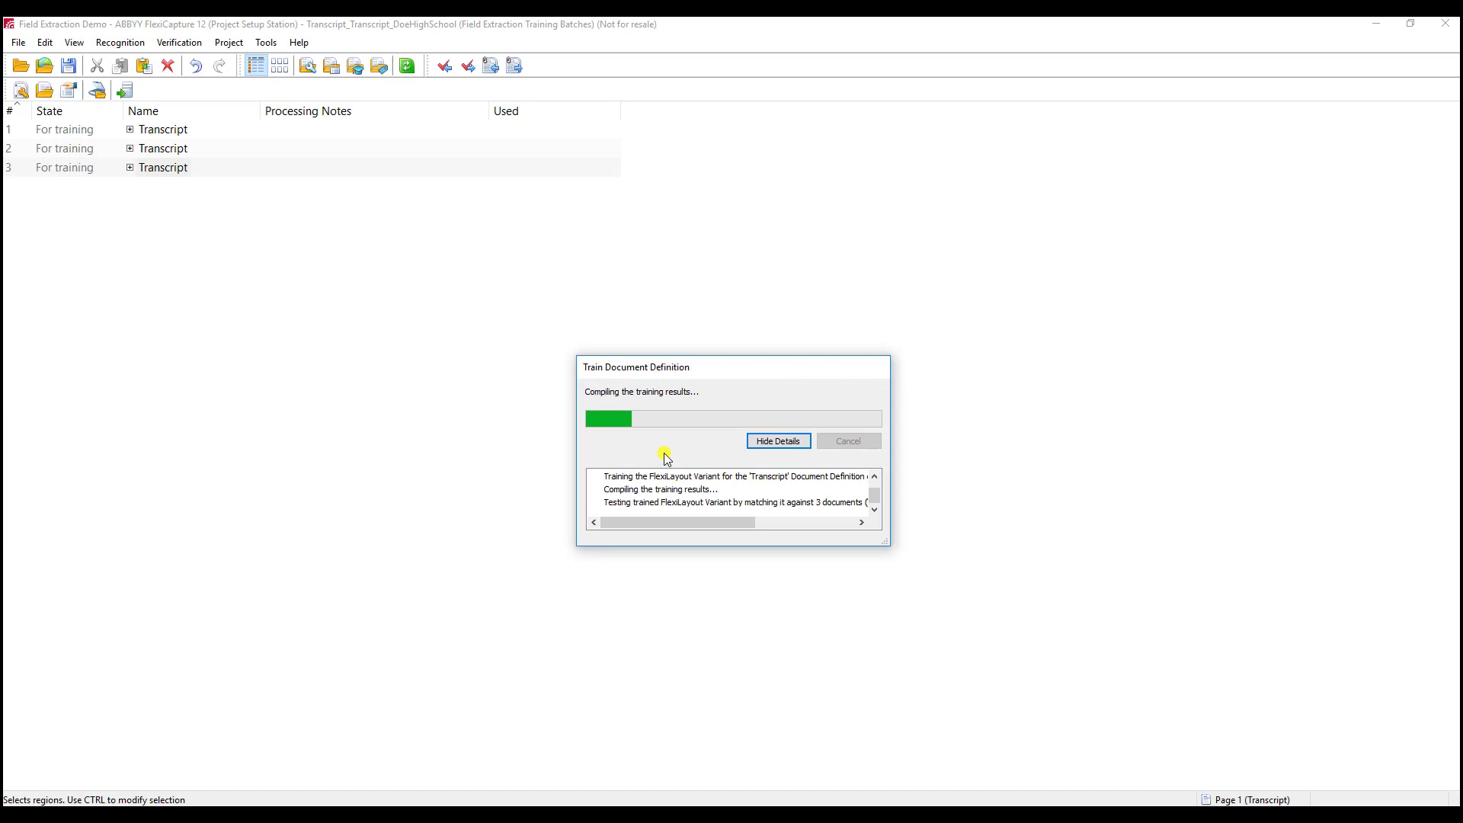
{"action": "left_click", "coordinate": [843, 443]}
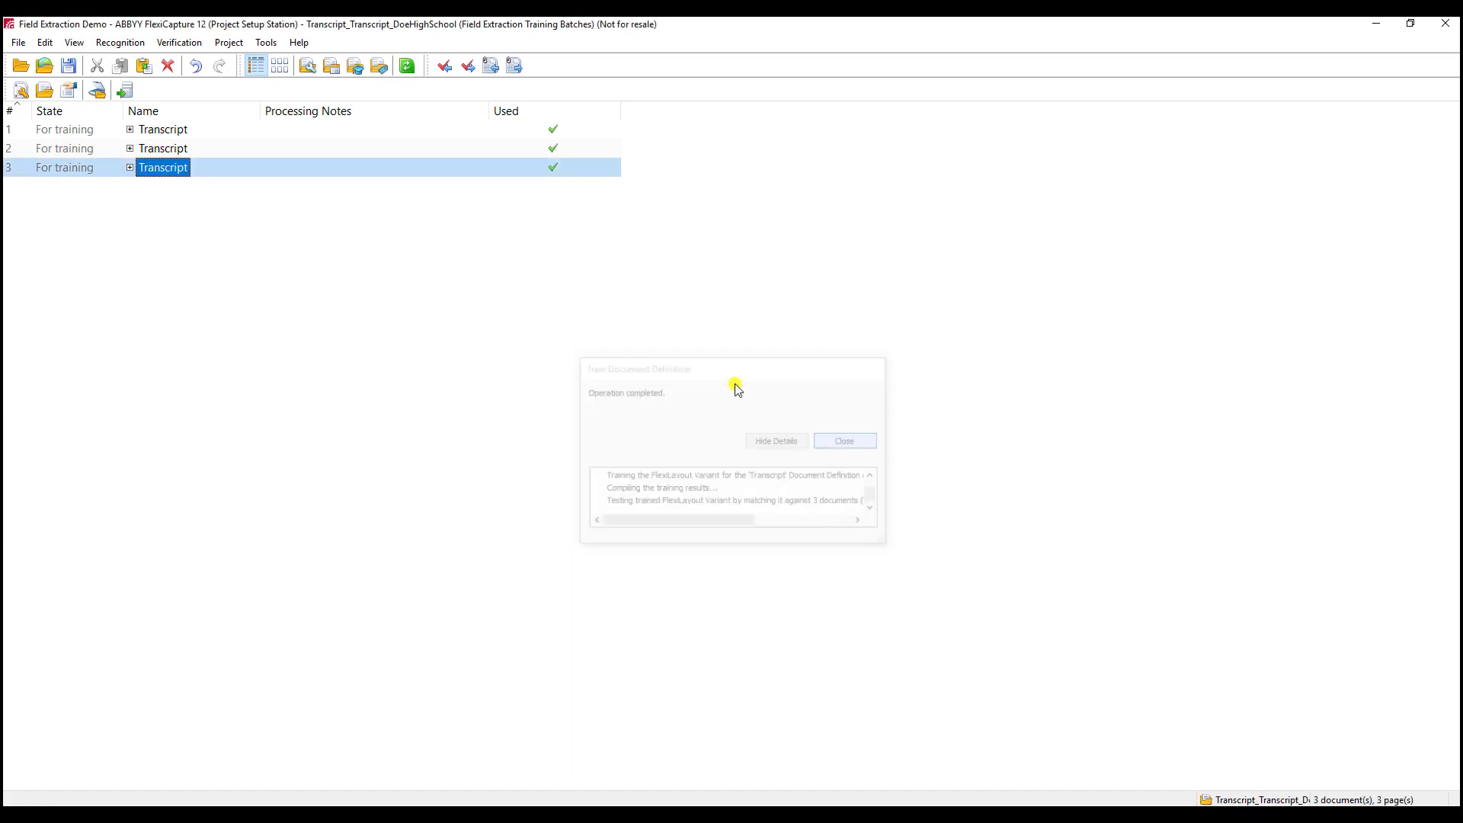
Return to the Field Extraction Training Batches list and bring up its actions to add a batch
{"action": "left_click", "coordinate": [74, 43]}
{"action": "left_click", "coordinate": [95, 95]}
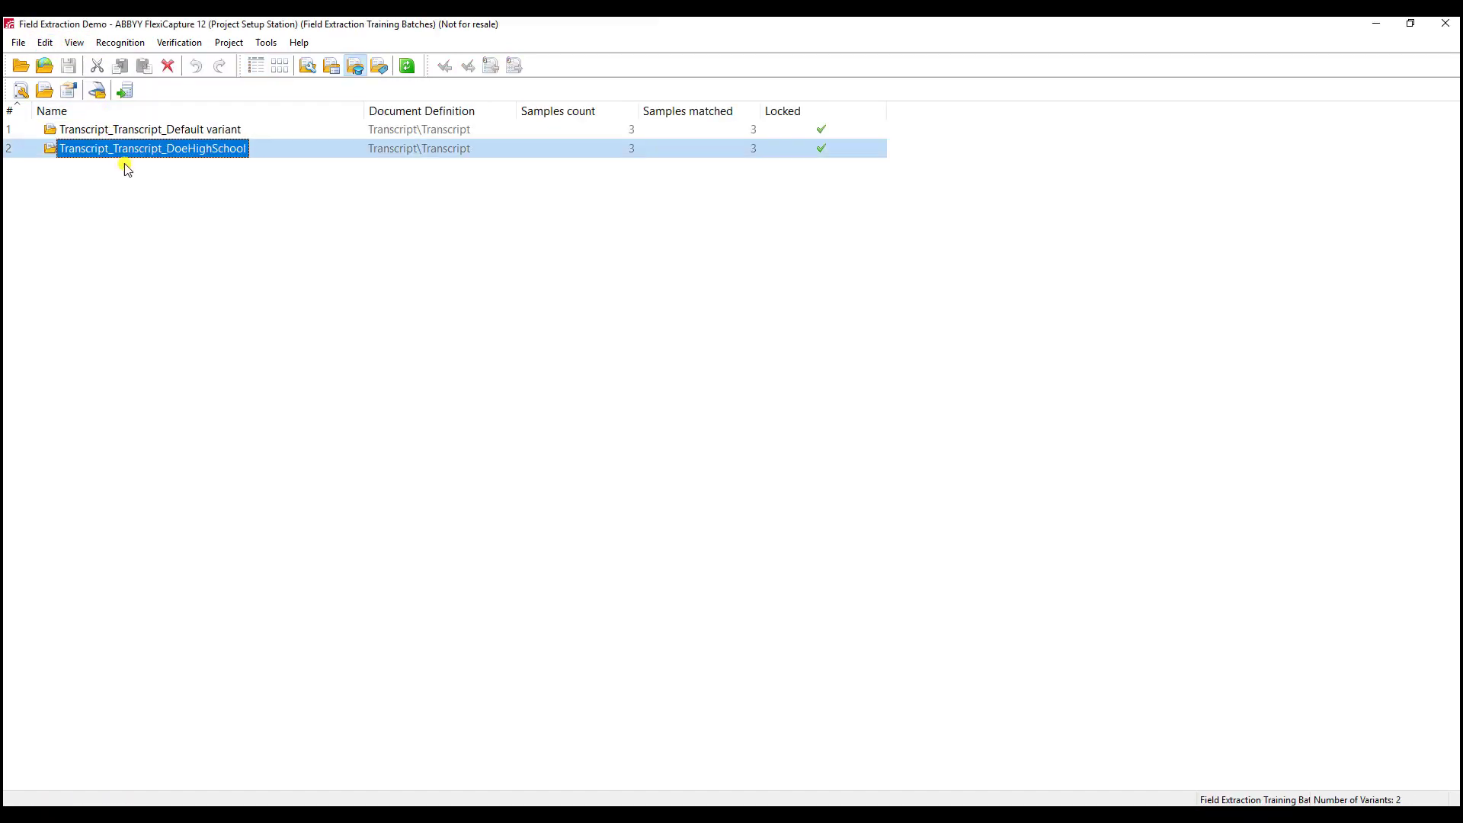
{"action": "right_click", "coordinate": [168, 186]}
Create a new training batch using the Transcript definition with the HomeSchool variant
{"action": "left_click", "coordinate": [196, 191]}
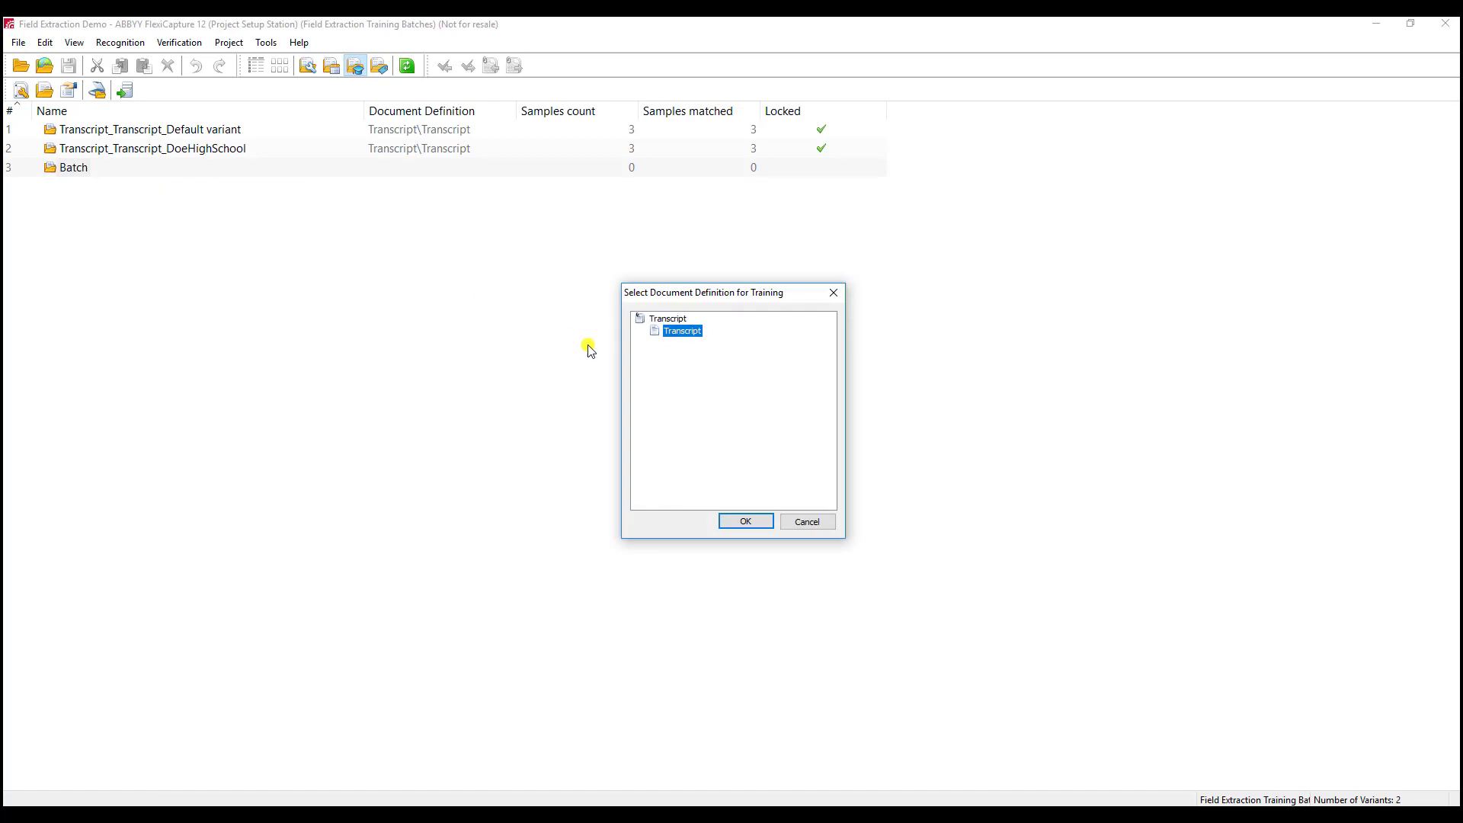
{"action": "double_click", "coordinate": [698, 334]}
{"action": "double_click", "coordinate": [707, 317]}
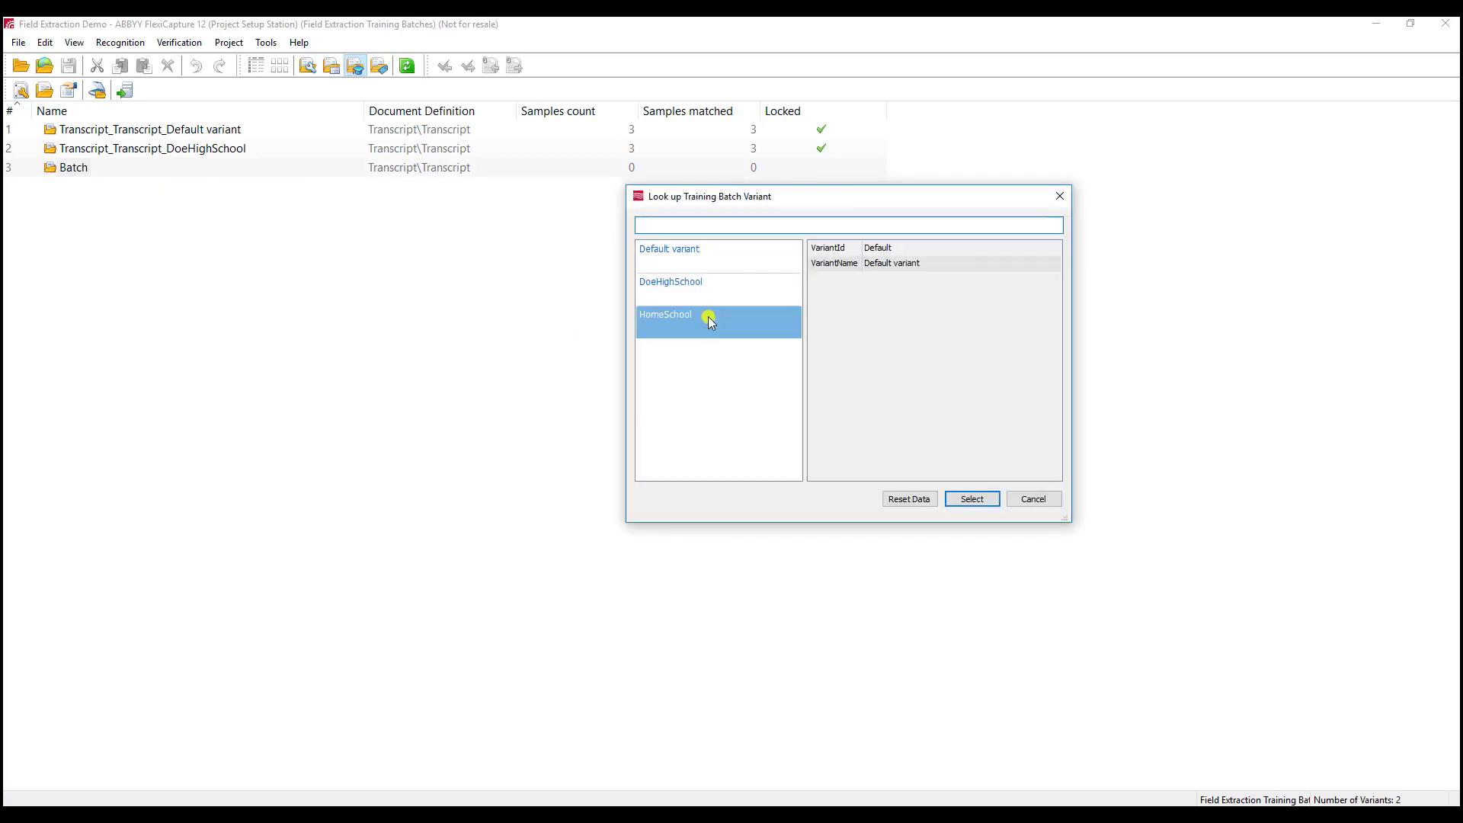
Load transcript3.tif, transcript3a.tif and transcript3b.tif into the HomeSchool batch and open it
{"action": "right_click", "coordinate": [154, 175]}
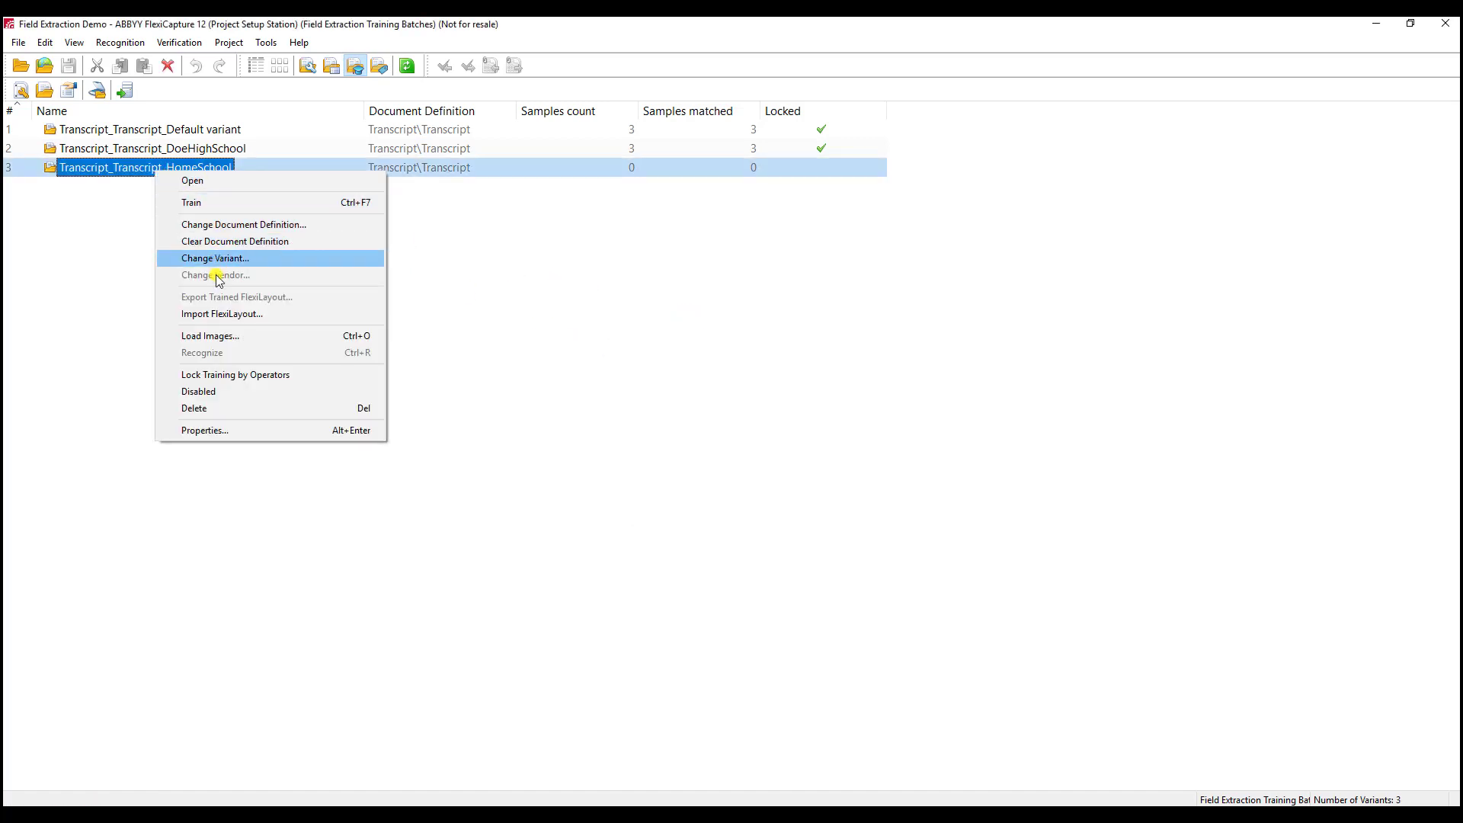
{"action": "left_click", "coordinate": [224, 336]}
{"action": "scroll", "coordinate": [758, 457], "scroll_direction": "down", "scroll_amount": 2}
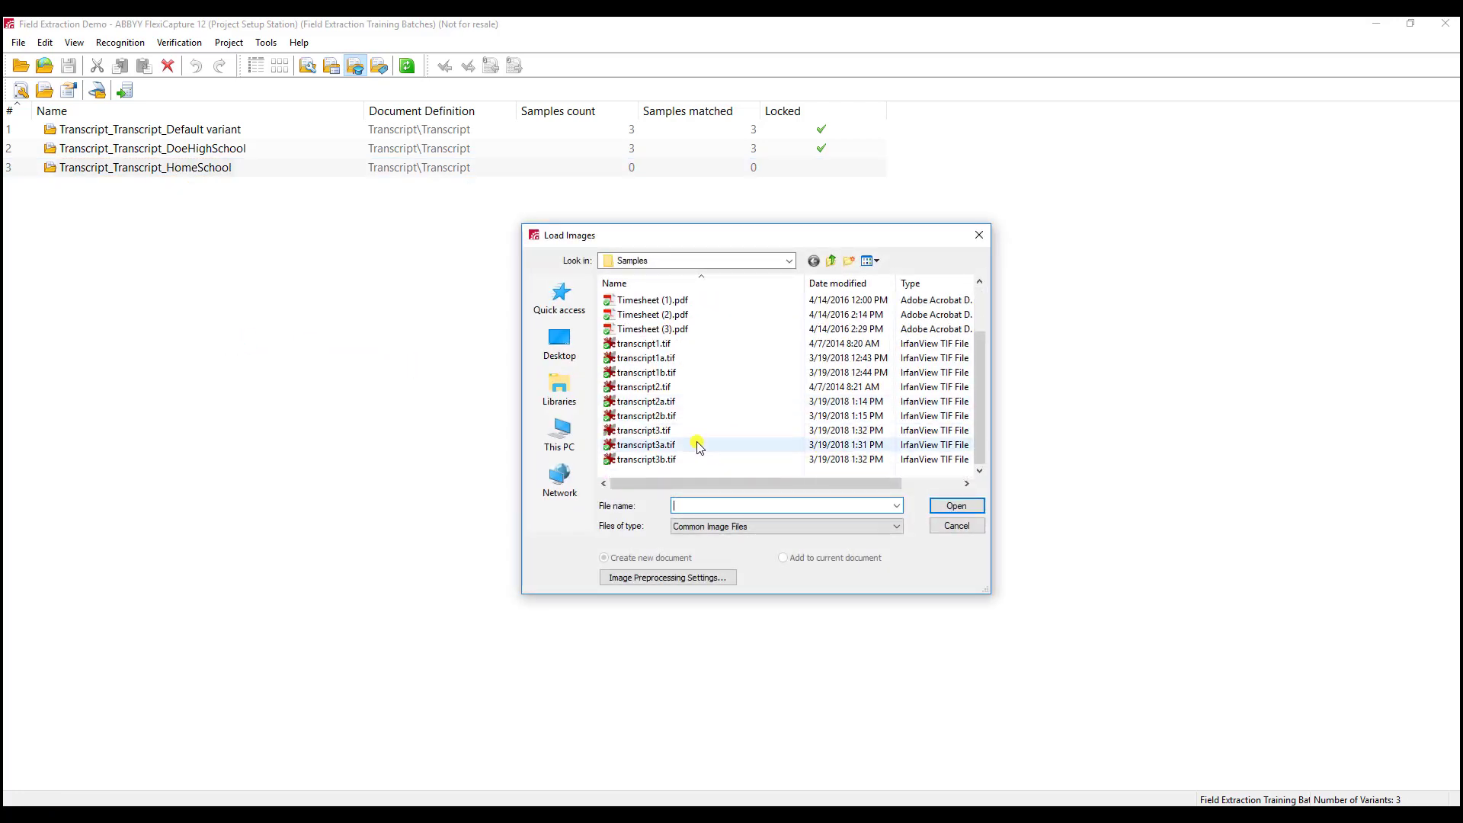
{"action": "left_click", "coordinate": [690, 430]}
{"action": "left_click", "coordinate": [646, 445], "text": "ctrl"}
{"action": "left_click", "coordinate": [646, 459], "text": "ctrl"}
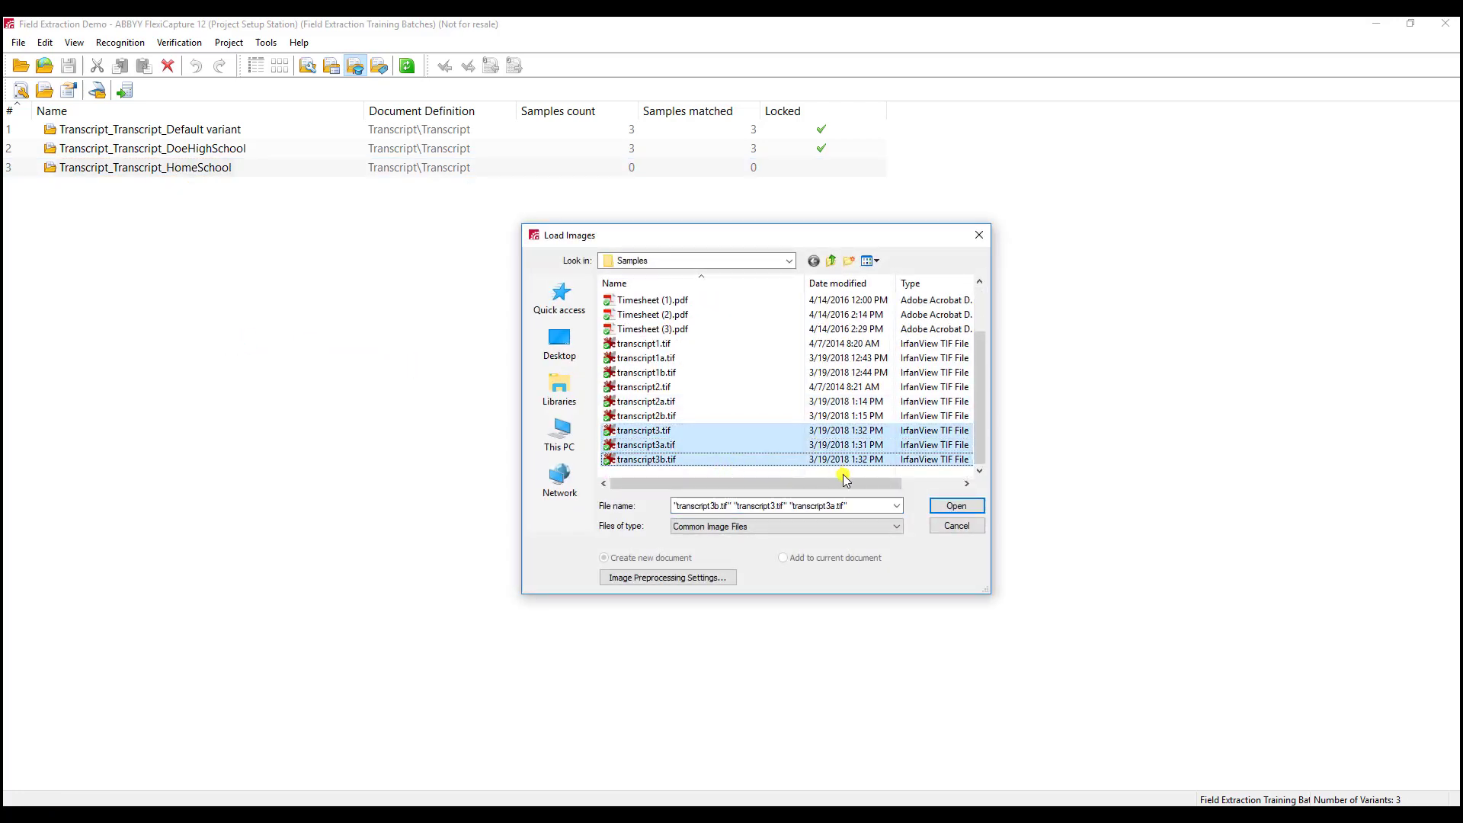
{"action": "left_click", "coordinate": [956, 506]}
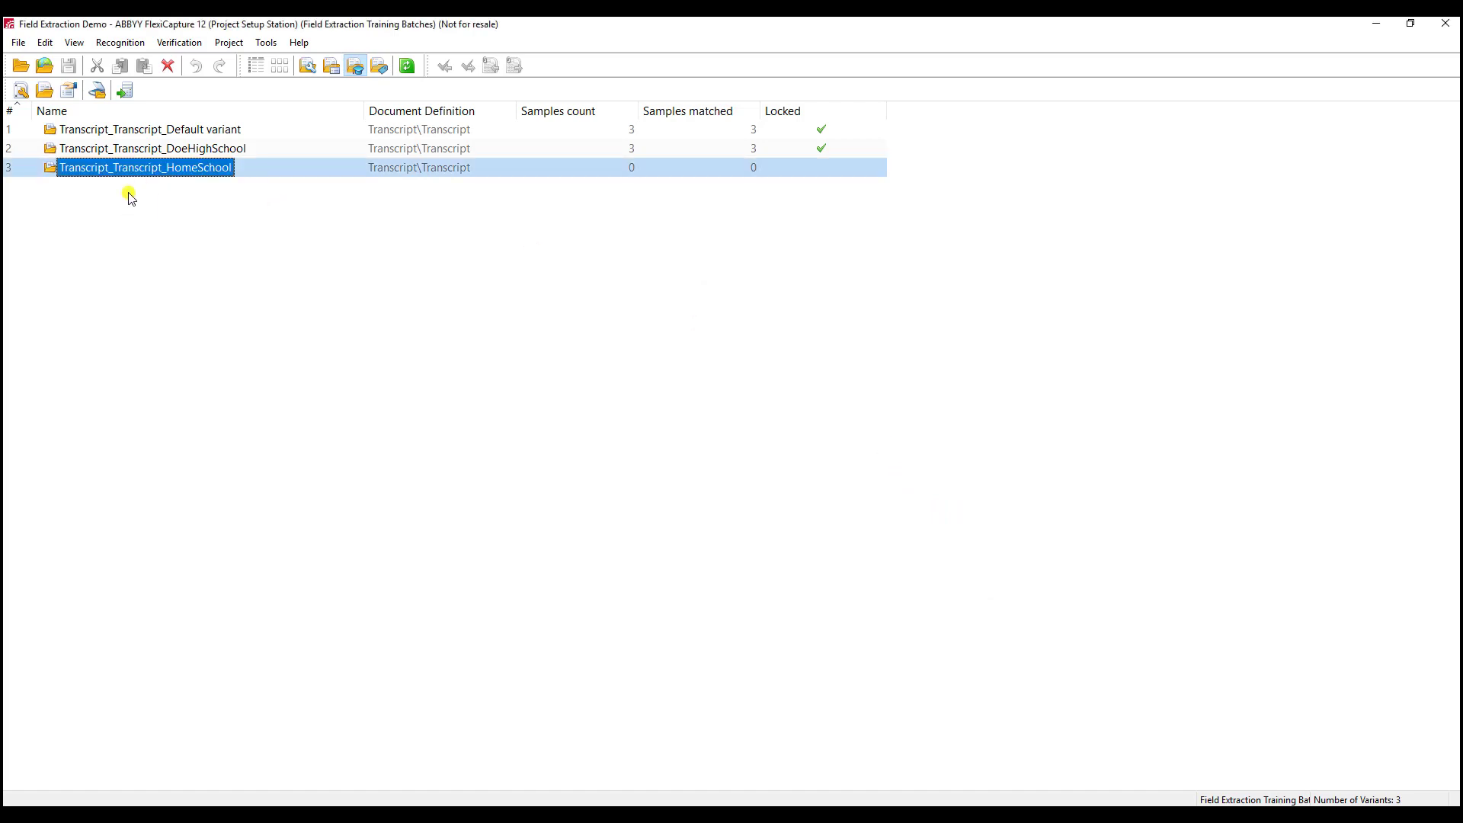
{"action": "double_click", "coordinate": [150, 170]}
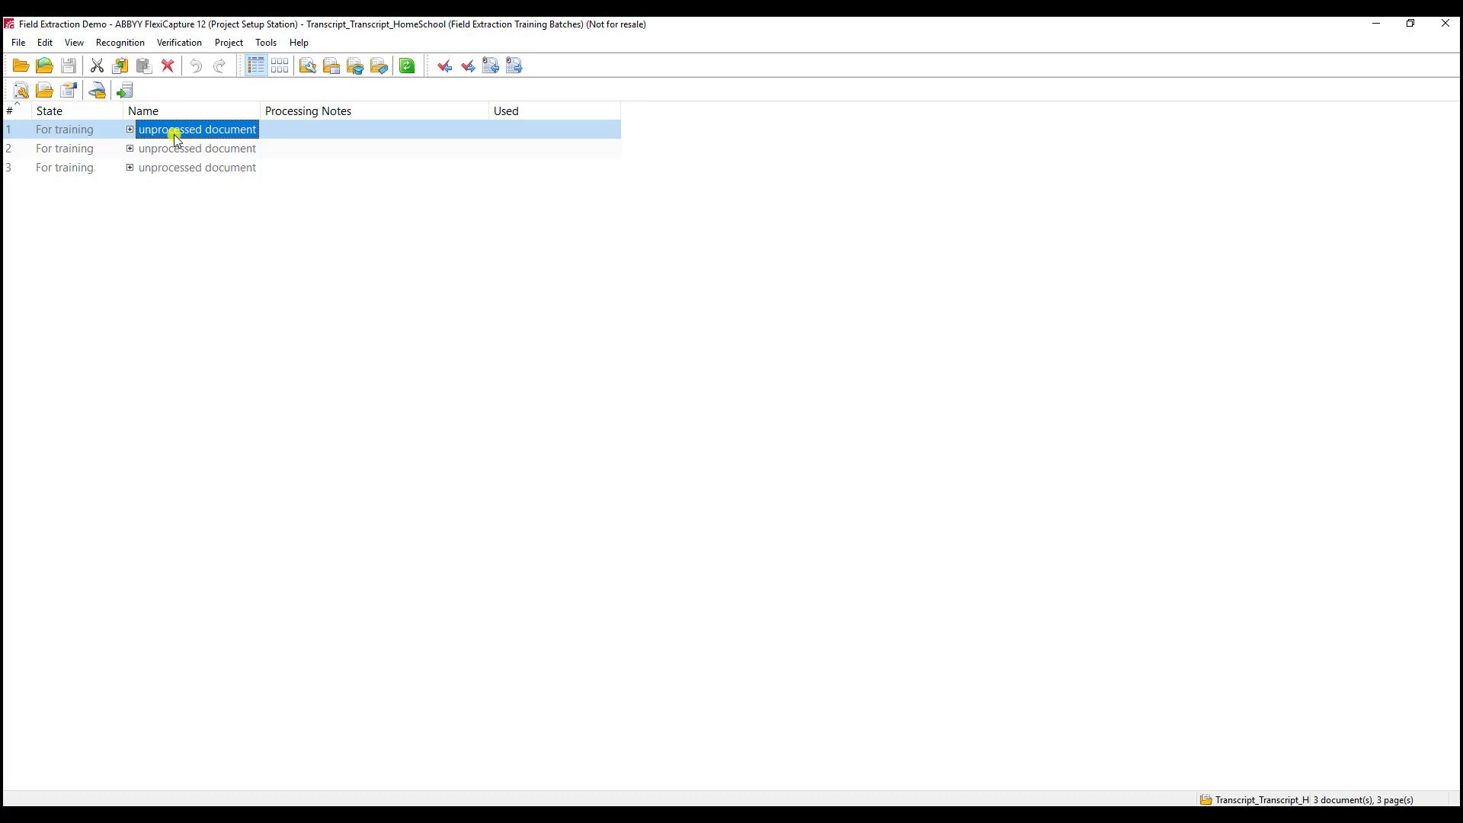
Name the first document Transcript and mark its StudentName and GPA_Overall (3.98) regions
{"action": "type", "text": "Transcript"}
{"action": "key", "text": "Return"}
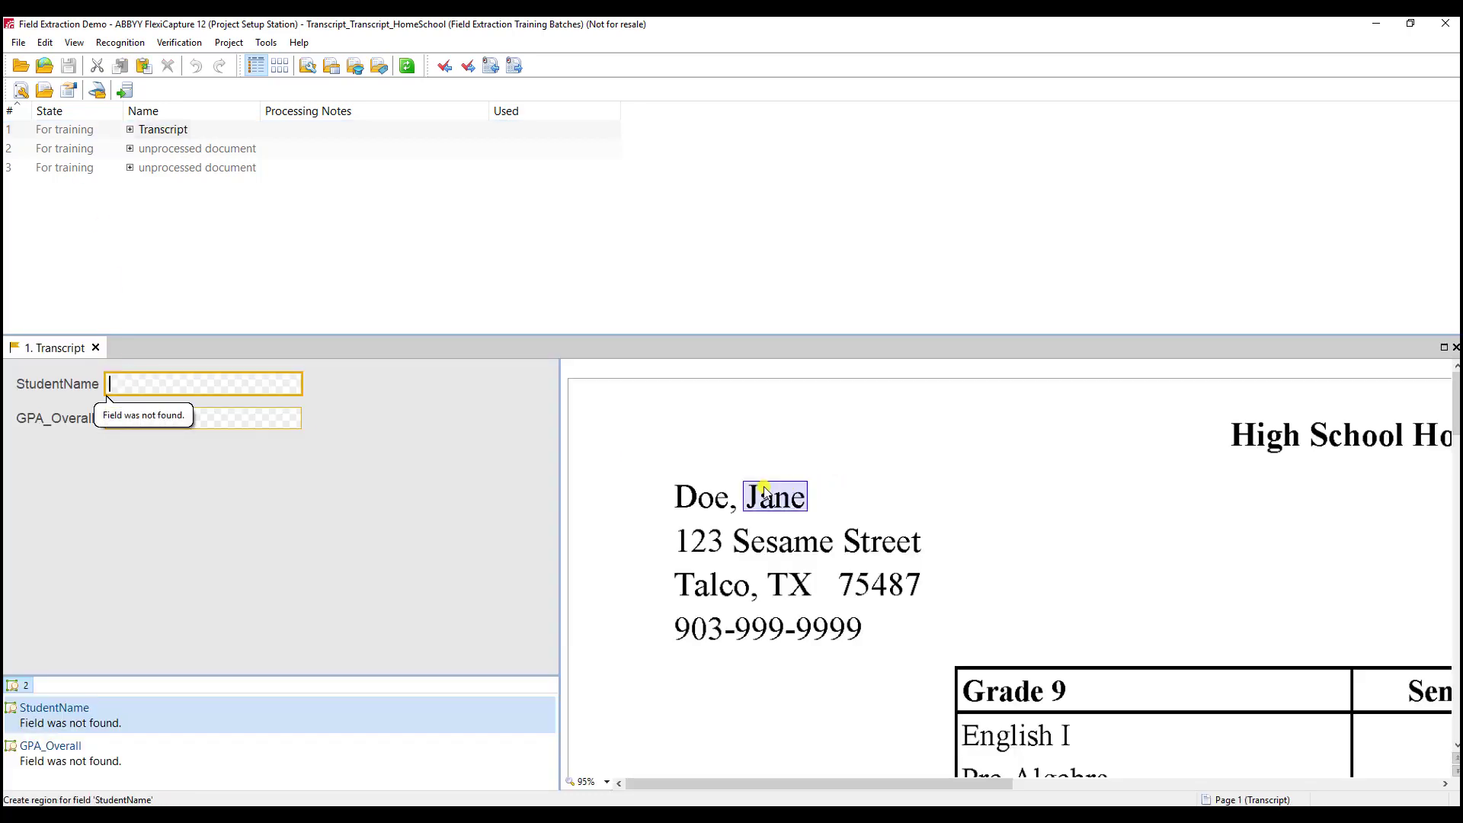
{"action": "left_click_drag", "start_coordinate": [672, 481], "coordinate": [812, 521]}
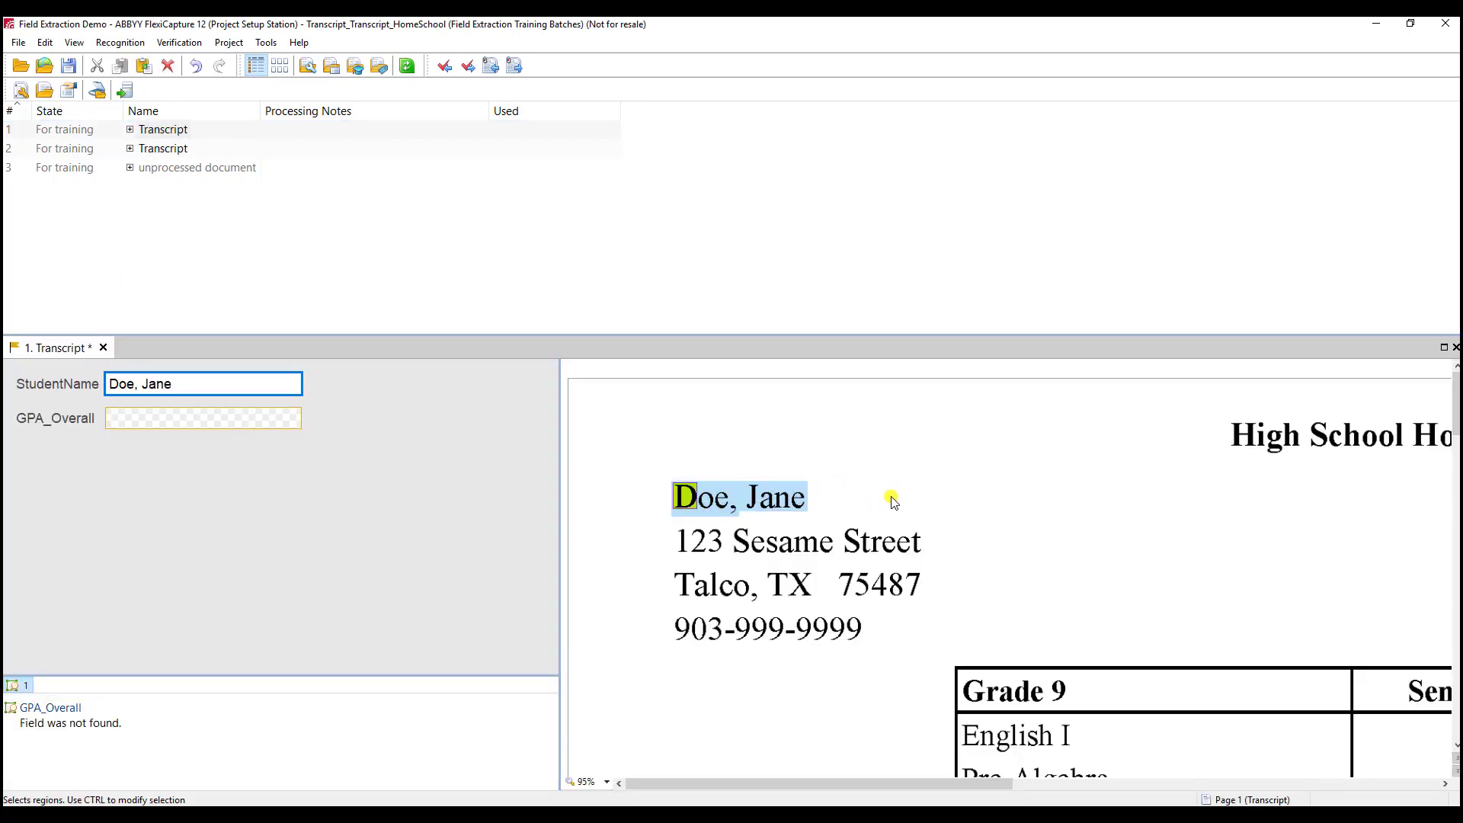
{"action": "scroll", "coordinate": [893, 502], "scroll_direction": "down", "scroll_amount": 3}
{"action": "left_click", "coordinate": [130, 418]}
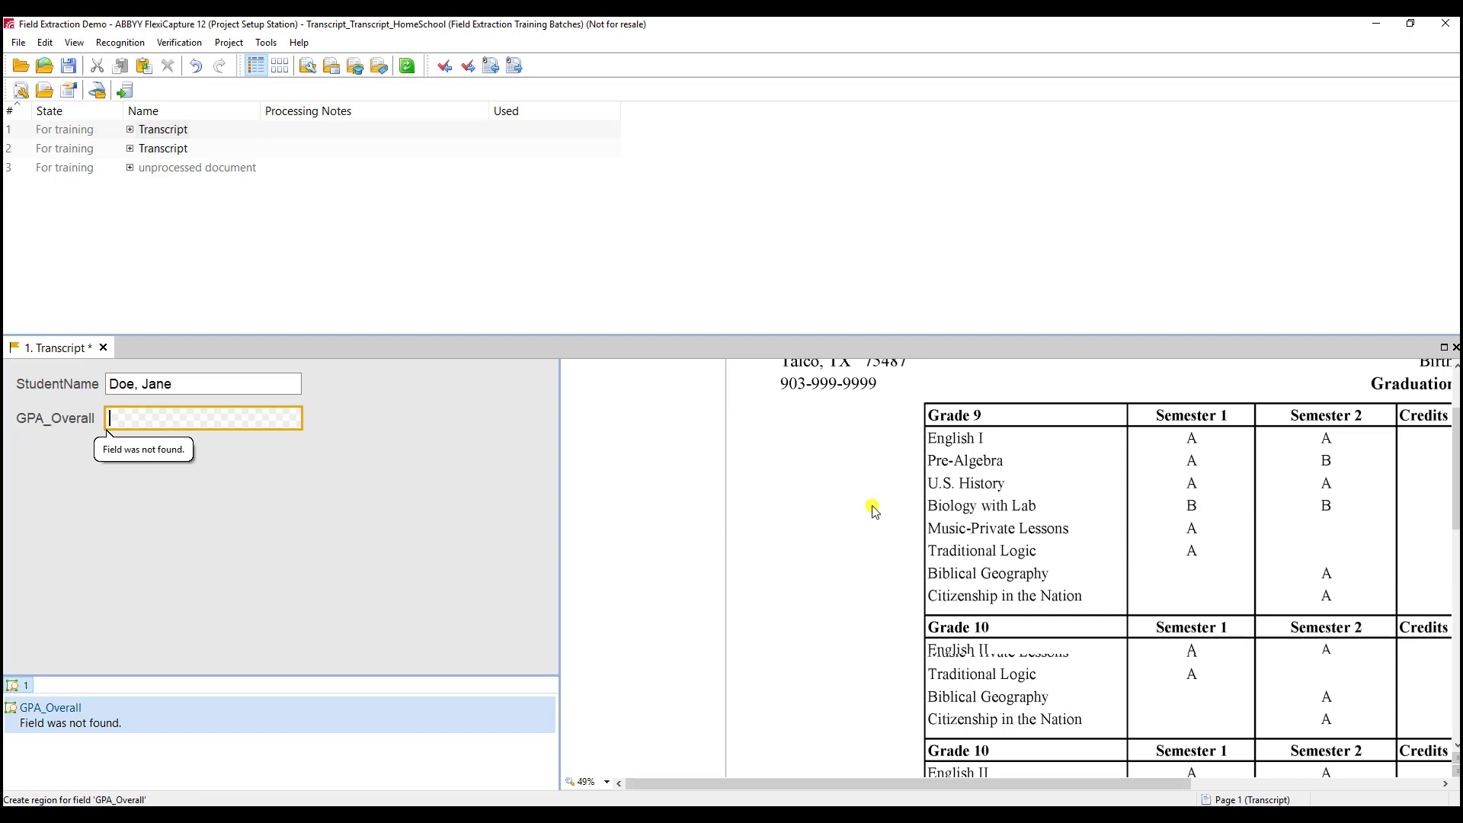
{"action": "scroll", "coordinate": [873, 509], "scroll_direction": "down", "scroll_amount": 3}
{"action": "left_click_drag", "start_coordinate": [745, 523], "coordinate": [782, 541]}
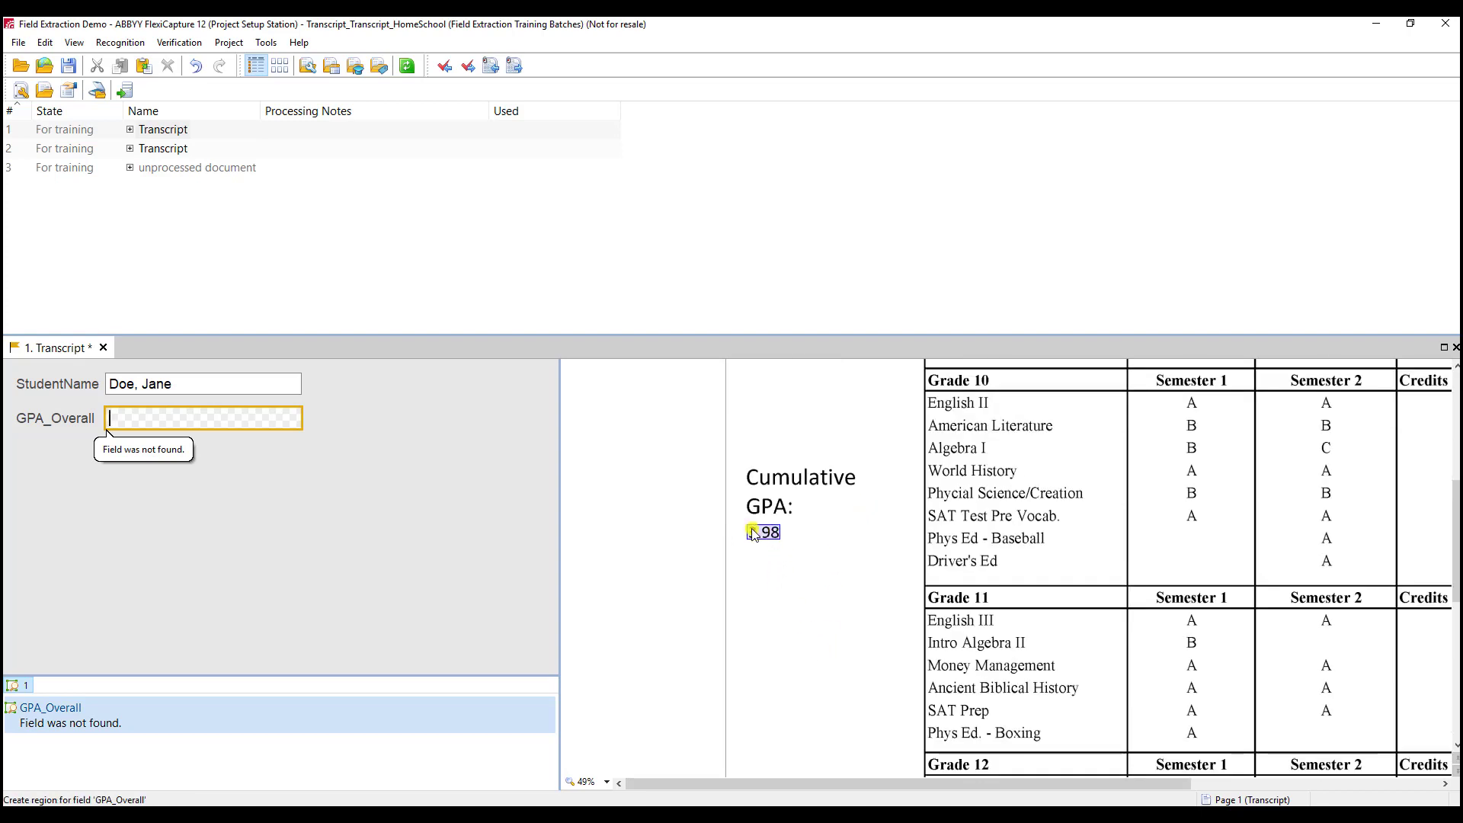
On the second HomeSchool transcript, mark StudentName and the GPA_Overall value 3.75
{"action": "double_click", "coordinate": [155, 148]}
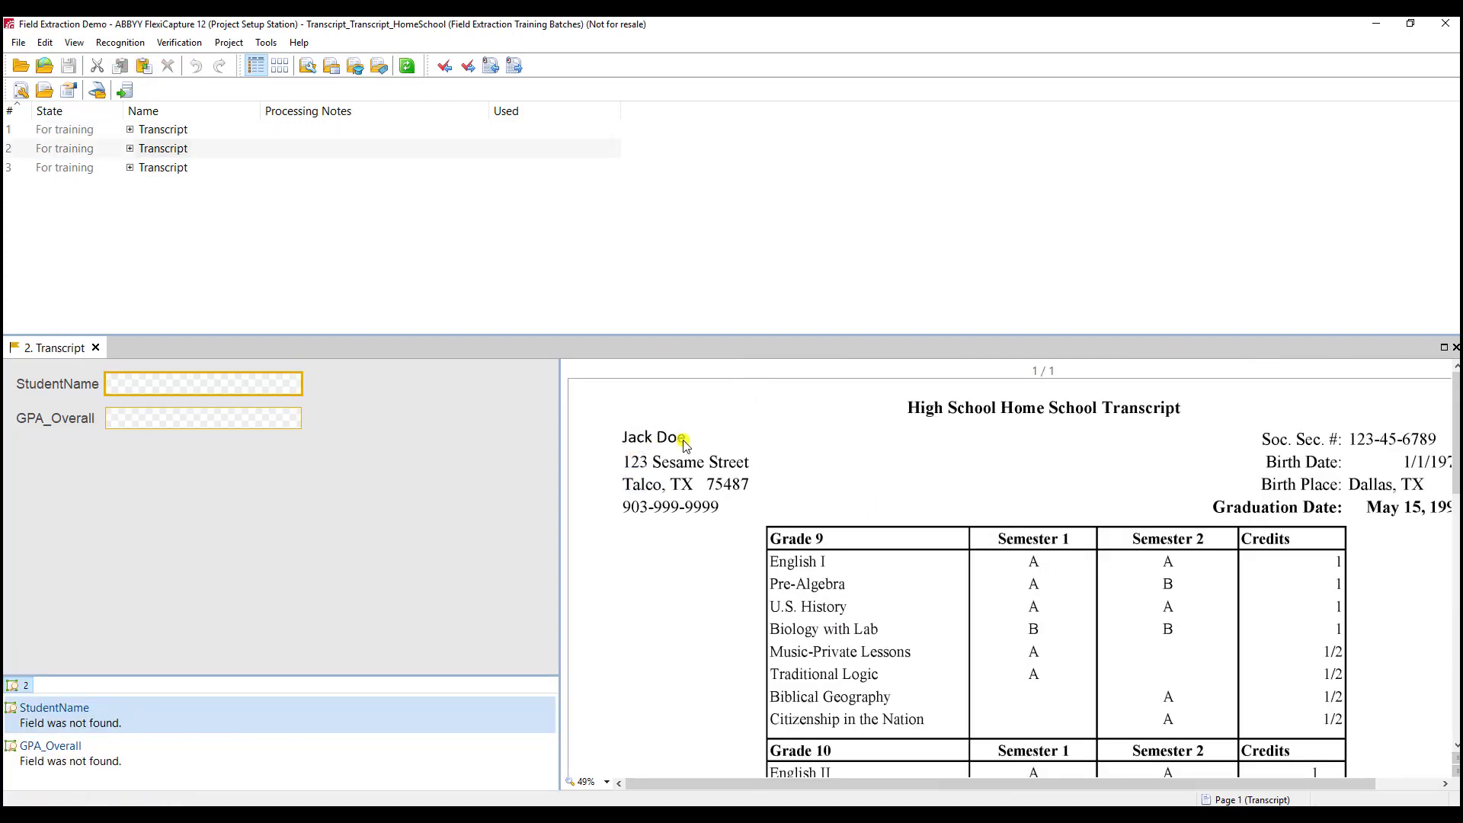
{"action": "left_click_drag", "start_coordinate": [621, 429], "coordinate": [693, 450]}
{"action": "left_click", "coordinate": [239, 418]}
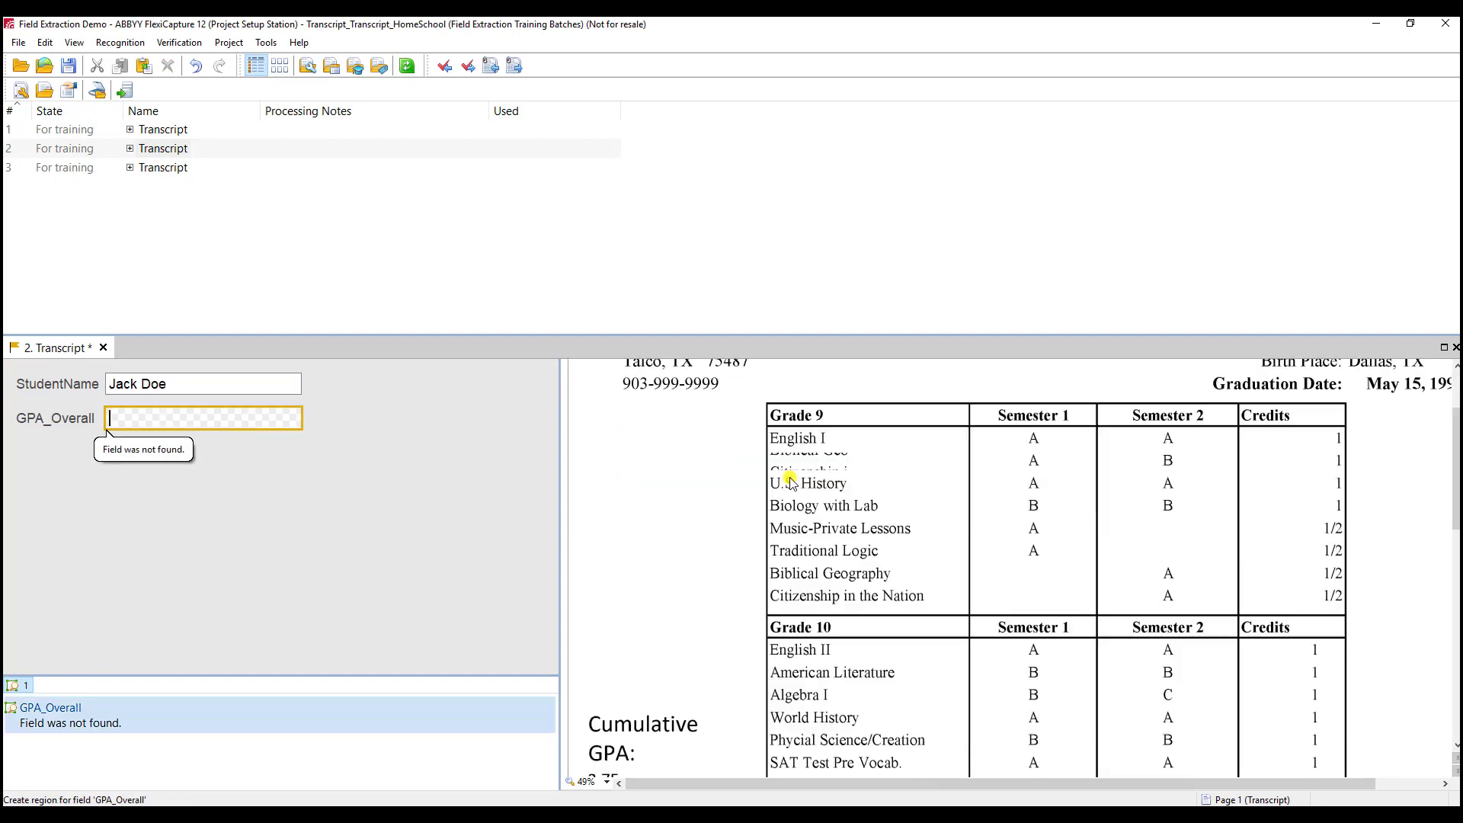
{"action": "scroll", "coordinate": [790, 481], "scroll_direction": "down", "scroll_amount": 2}
{"action": "left_click_drag", "start_coordinate": [587, 647], "coordinate": [621, 664]}
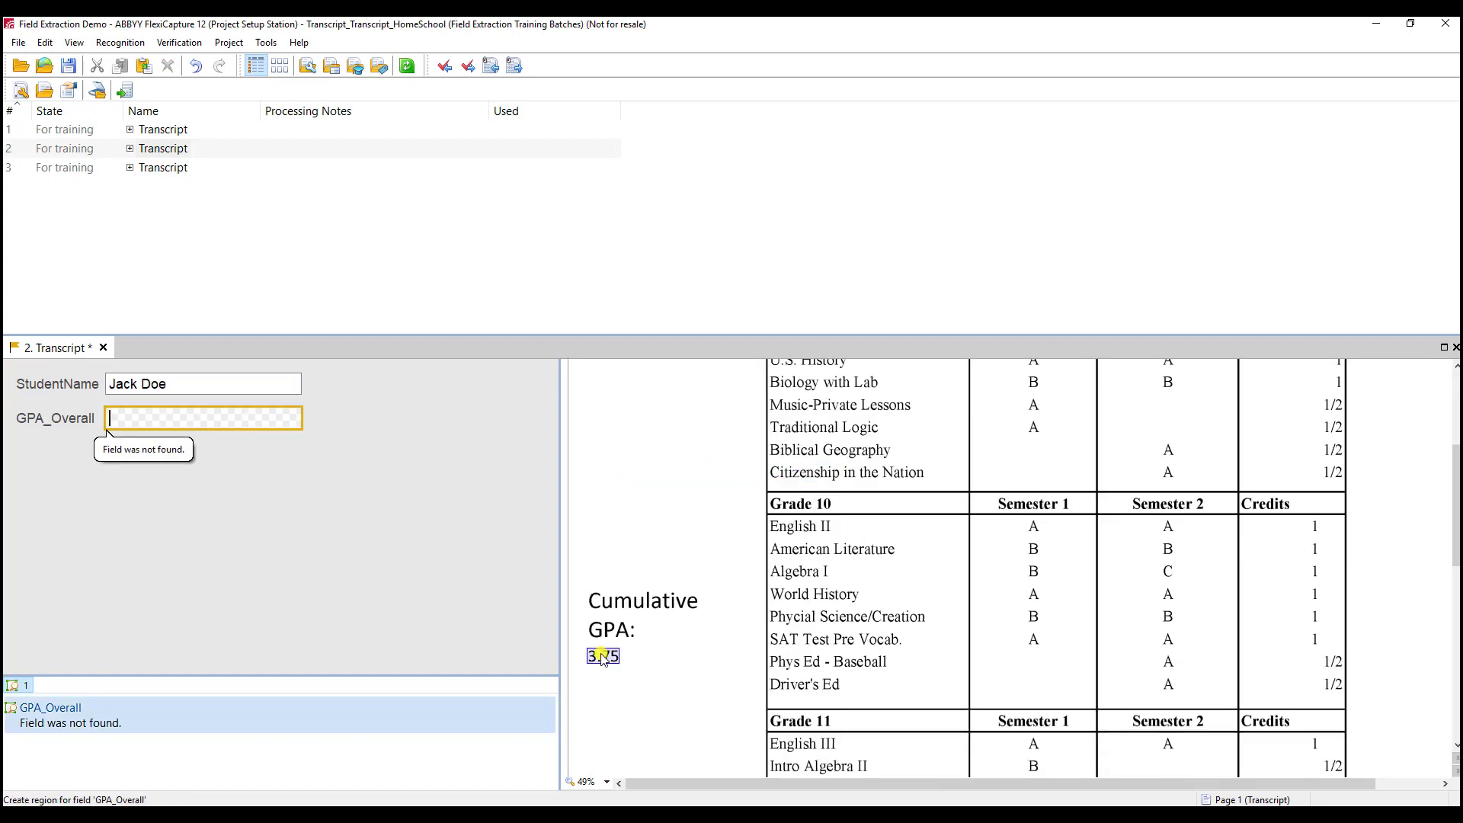
On the third transcript, mark StudentName and the GPA_Overall value 3.26
{"action": "double_click", "coordinate": [157, 169]}
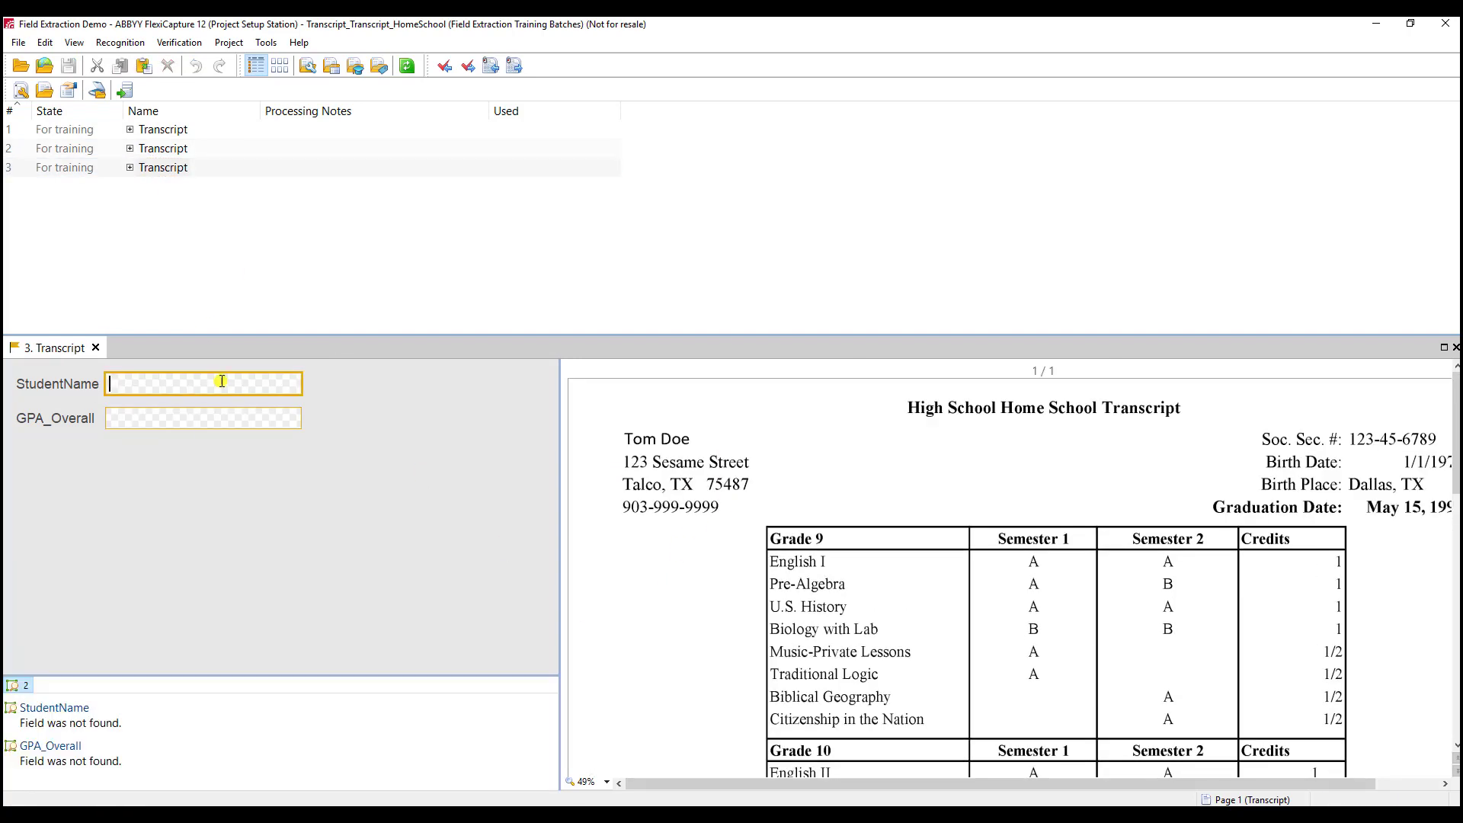
{"action": "left_click", "coordinate": [343, 427]}
{"action": "left_click", "coordinate": [593, 532]}
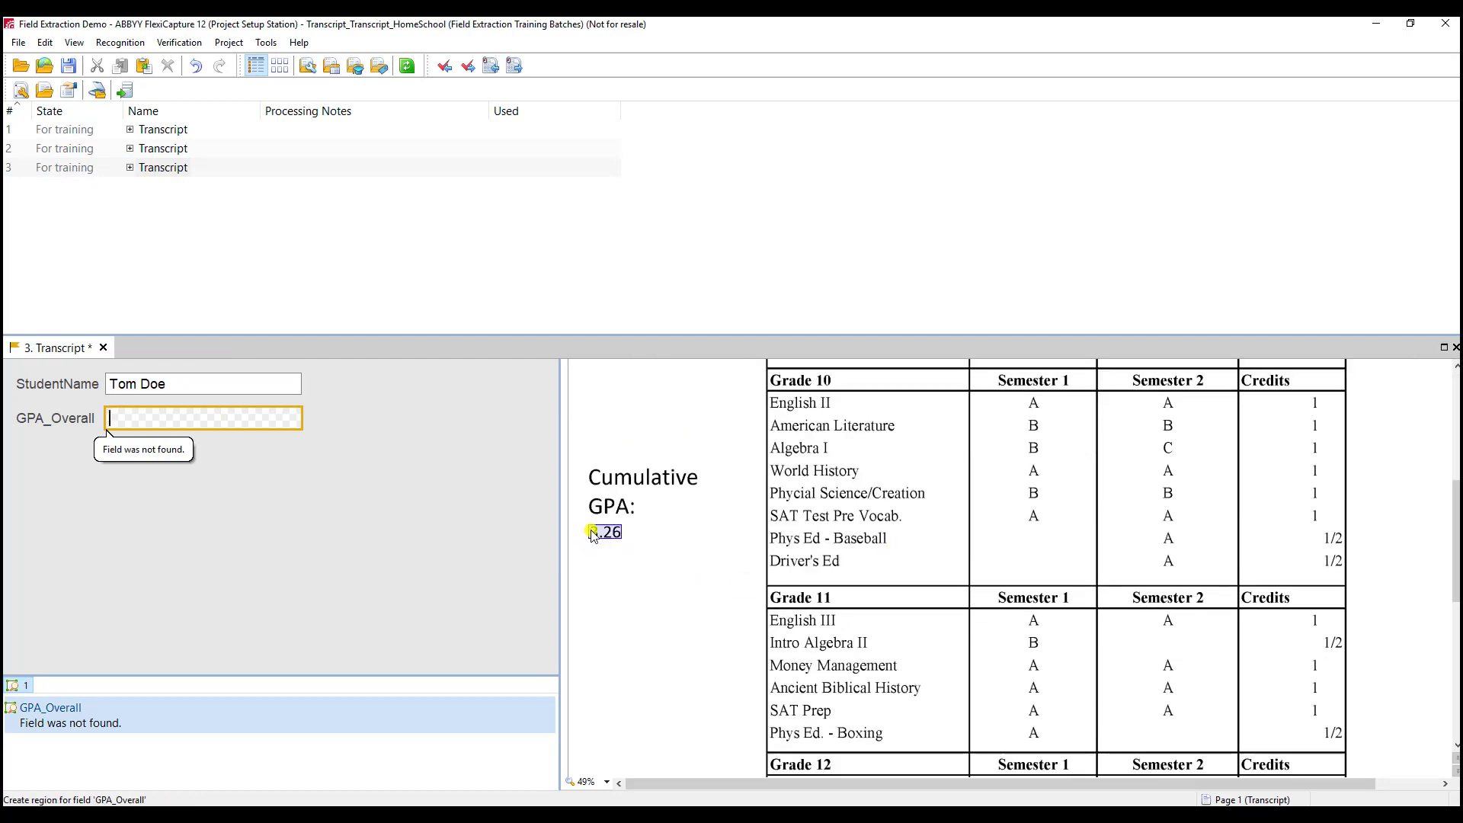
Run Fields Training on the three HomeSchool samples, saving the markup, then close the report
{"action": "left_click", "coordinate": [266, 43]}
{"action": "mouse_move", "coordinate": [244, 44]}
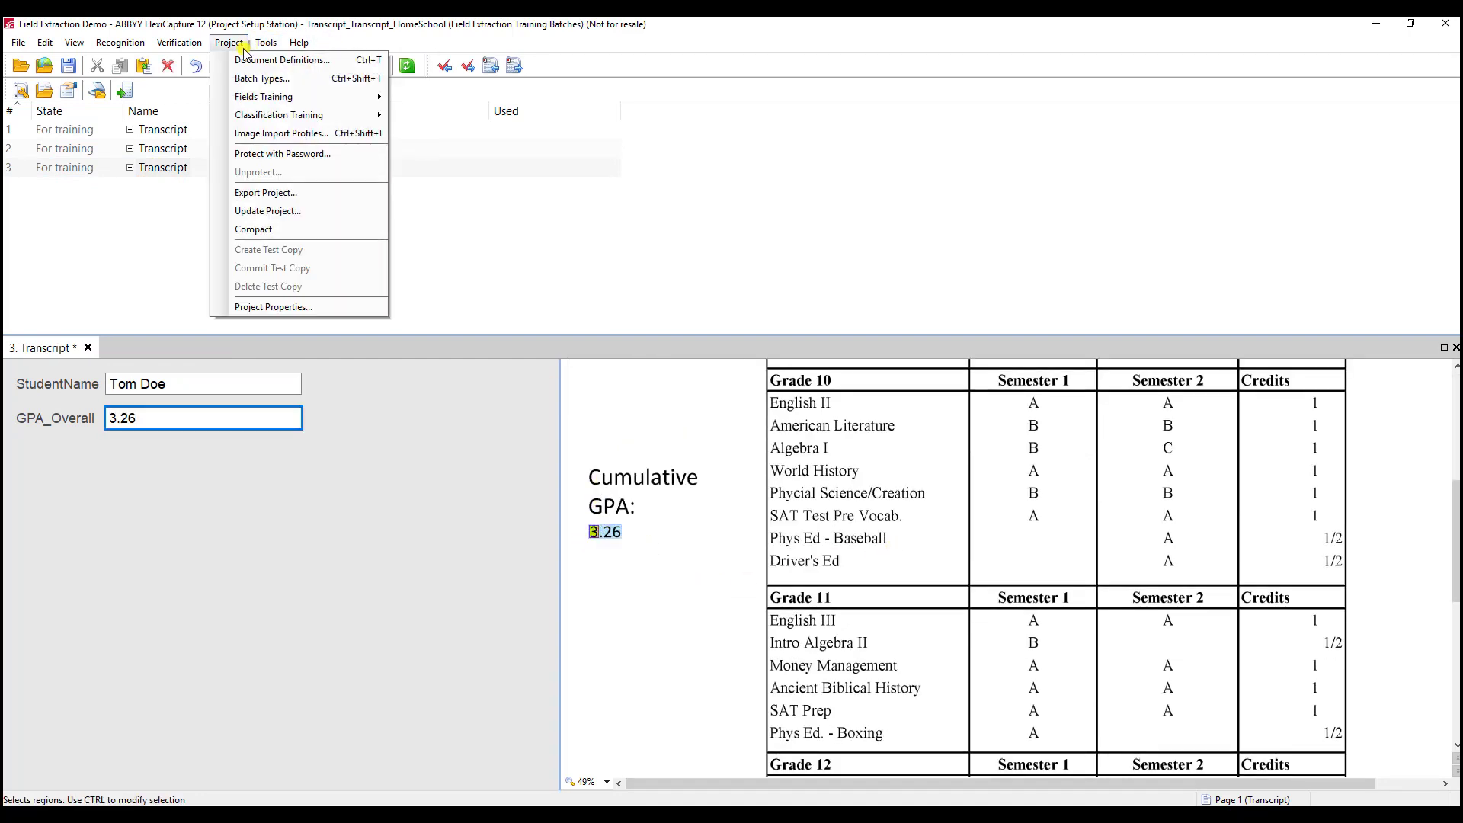
{"action": "mouse_move", "coordinate": [327, 97]}
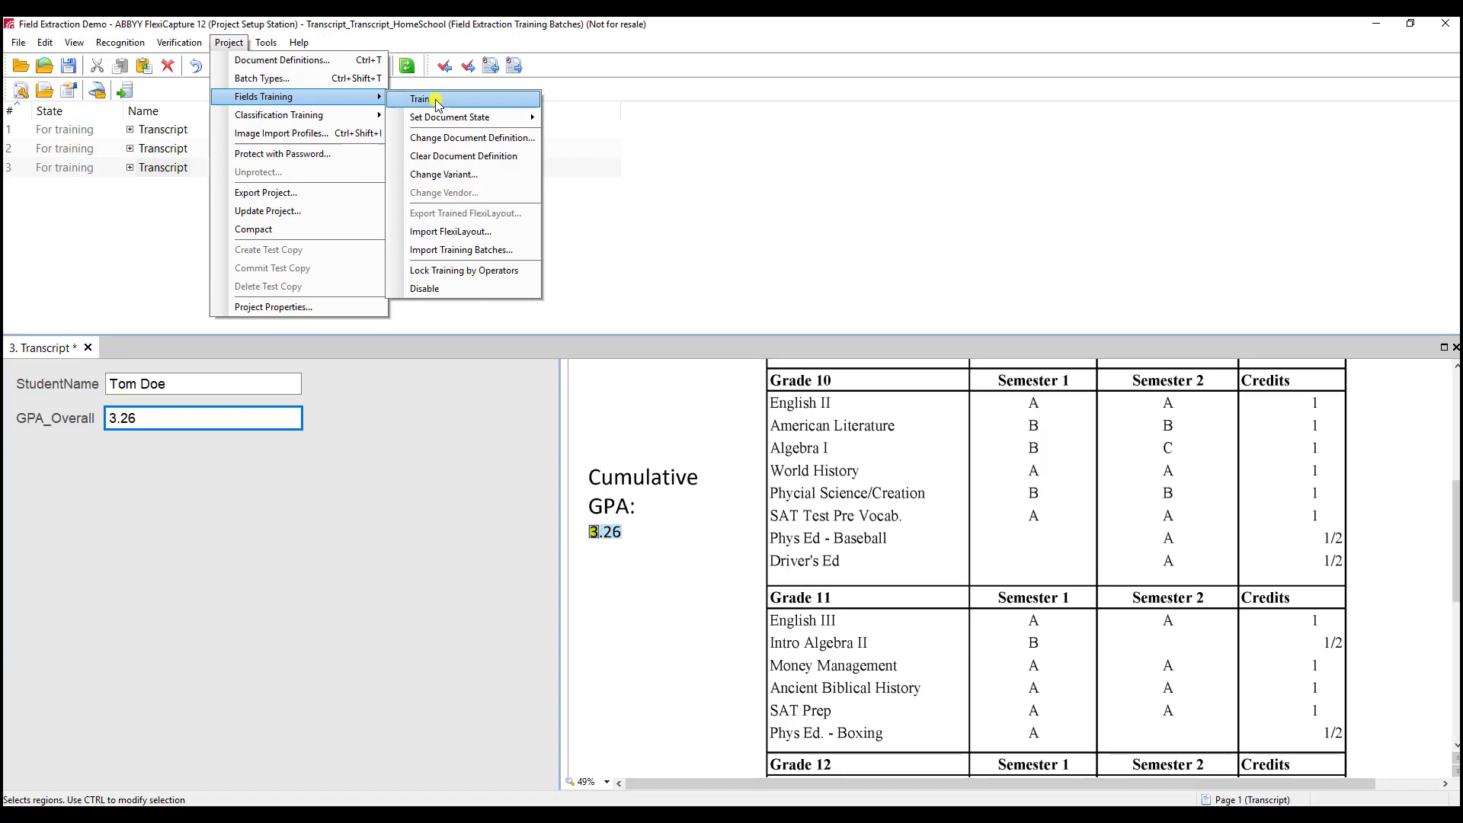
{"action": "left_click", "coordinate": [437, 101]}
{"action": "left_click", "coordinate": [670, 455]}
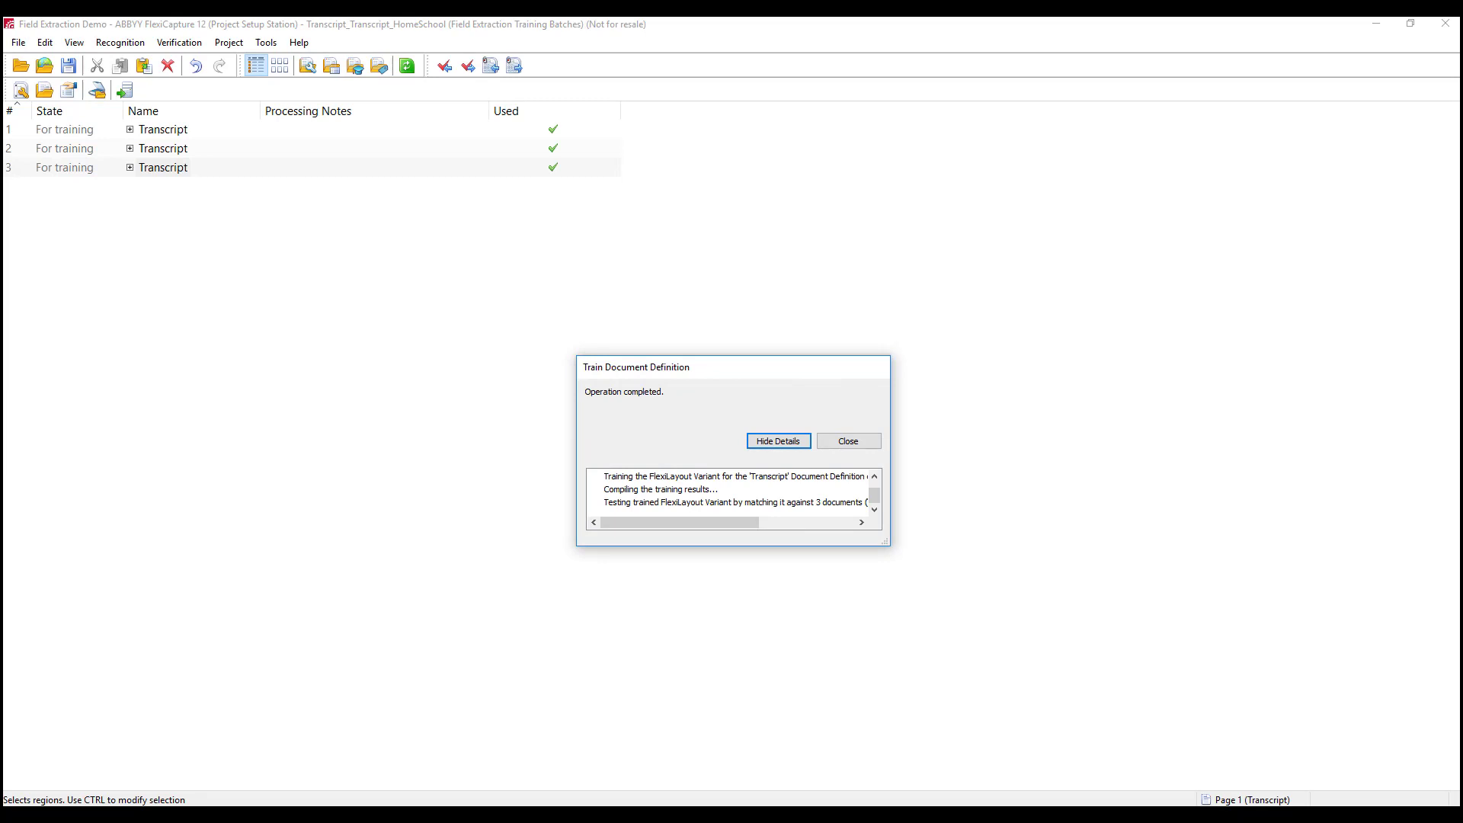
{"action": "left_click", "coordinate": [865, 442]}
Create a new empty working batch, Batch2, from the Working Batches list
{"action": "left_click", "coordinate": [77, 44]}
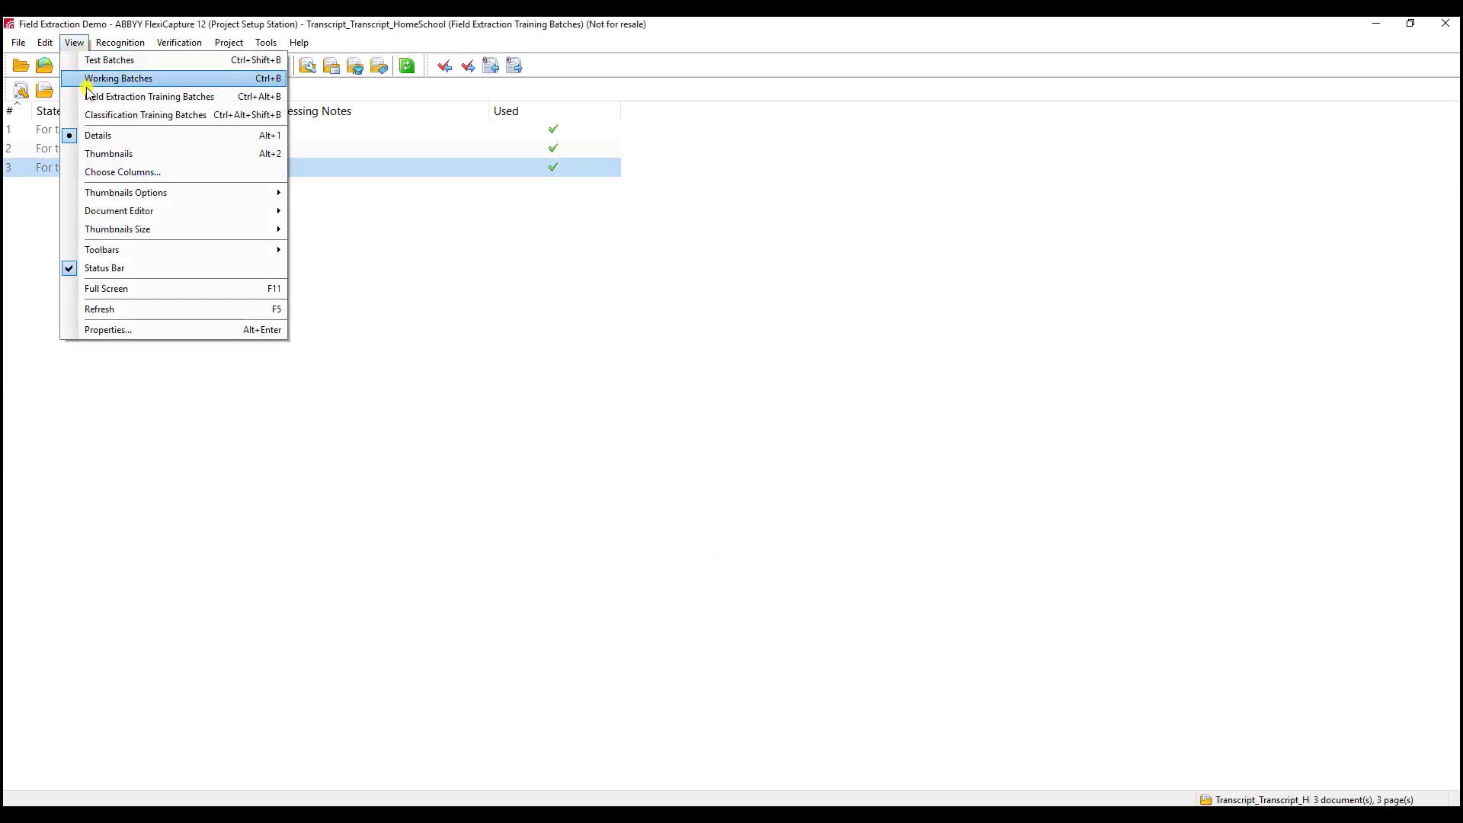
{"action": "left_click", "coordinate": [122, 79]}
{"action": "right_click", "coordinate": [198, 273]}
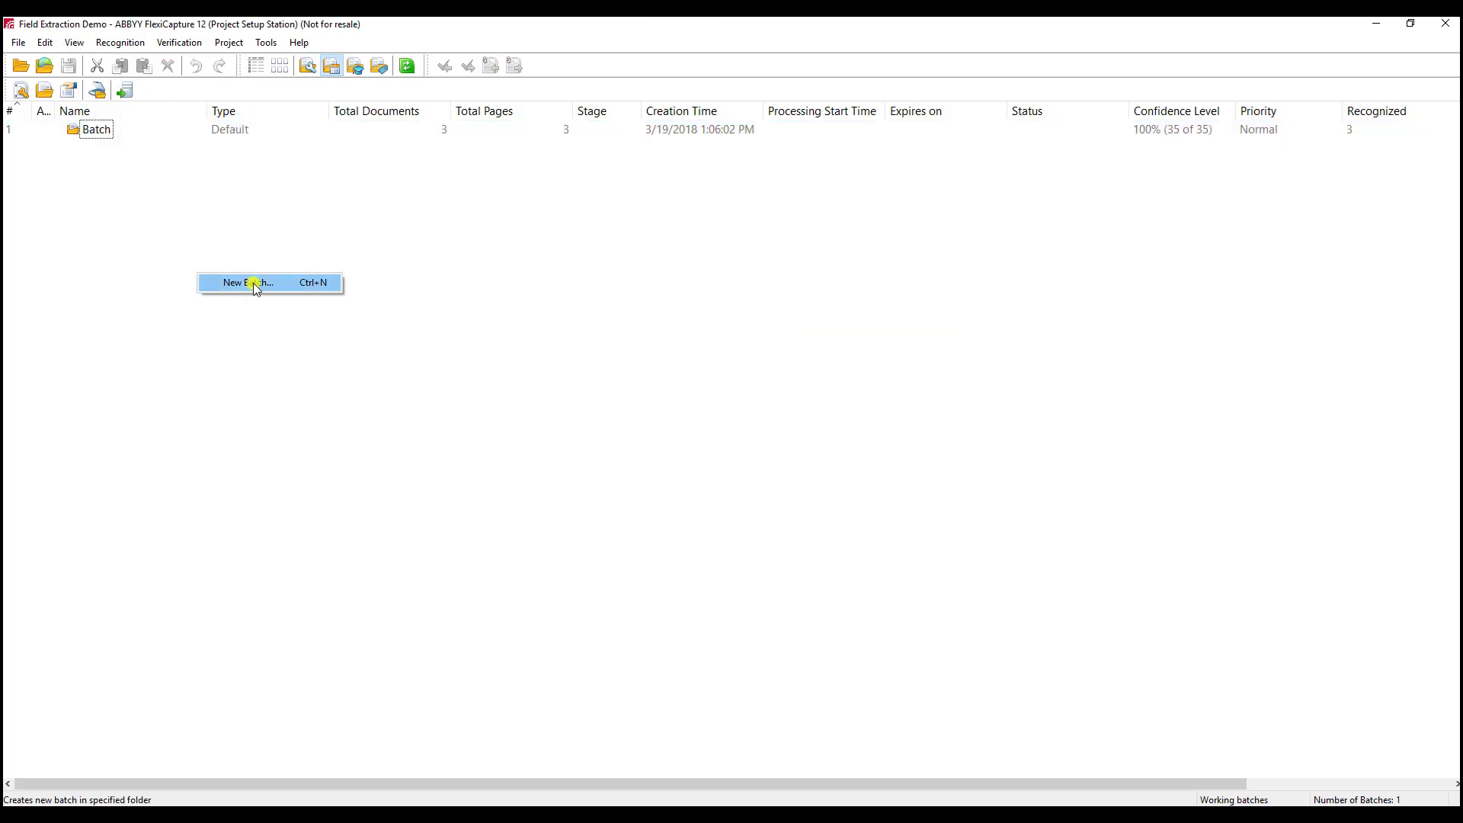
{"action": "left_click", "coordinate": [252, 284]}
Load transcript1.tif through transcript3b.tif into Batch2 and open the batch
{"action": "right_click", "coordinate": [114, 152]}
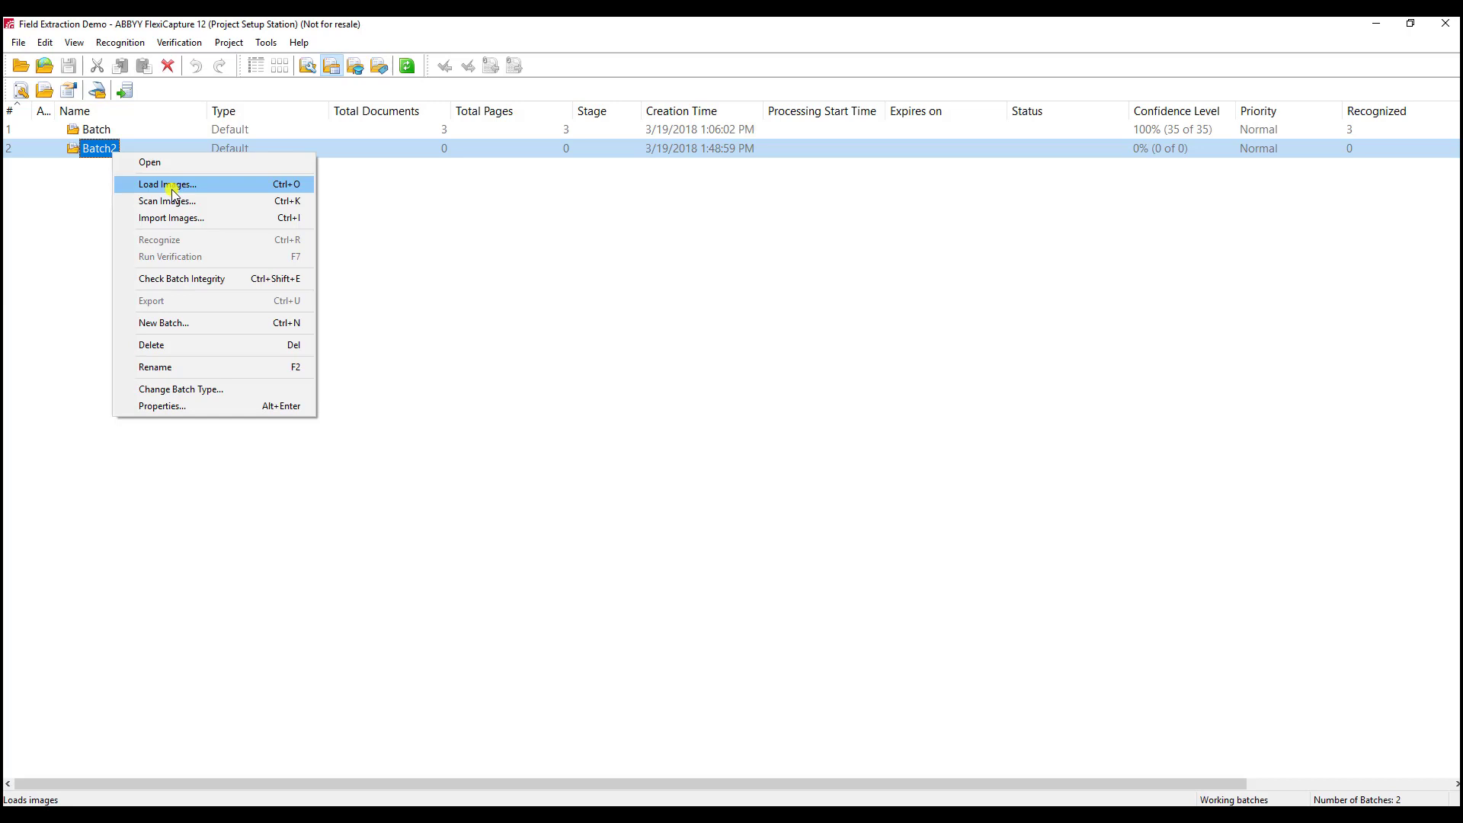
{"action": "left_click", "coordinate": [172, 192]}
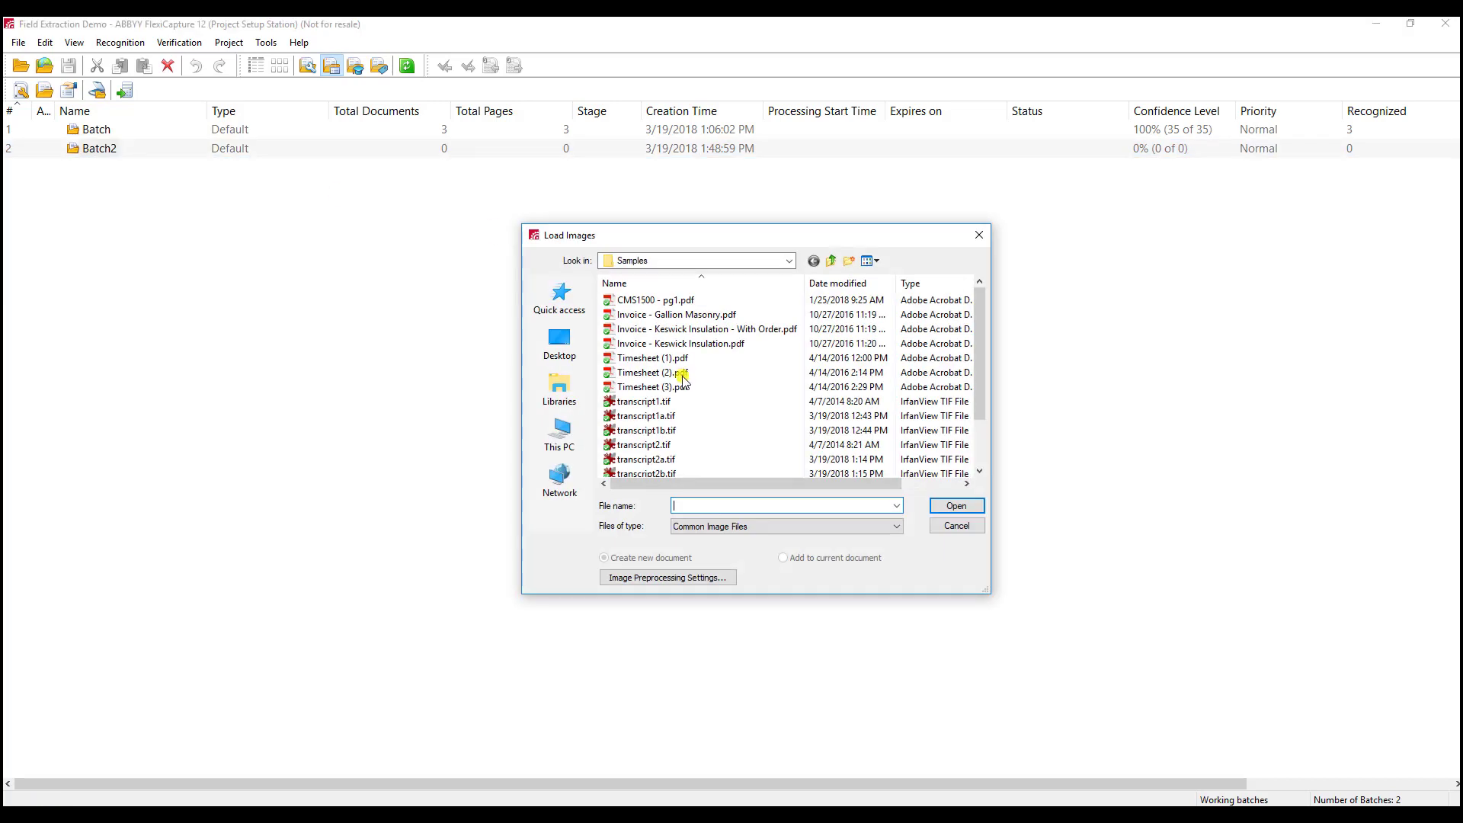
{"action": "left_click", "coordinate": [675, 401]}
{"action": "scroll", "coordinate": [688, 428], "scroll_direction": "down", "scroll_amount": 1}
{"action": "left_click", "coordinate": [684, 459], "text": "shift"}
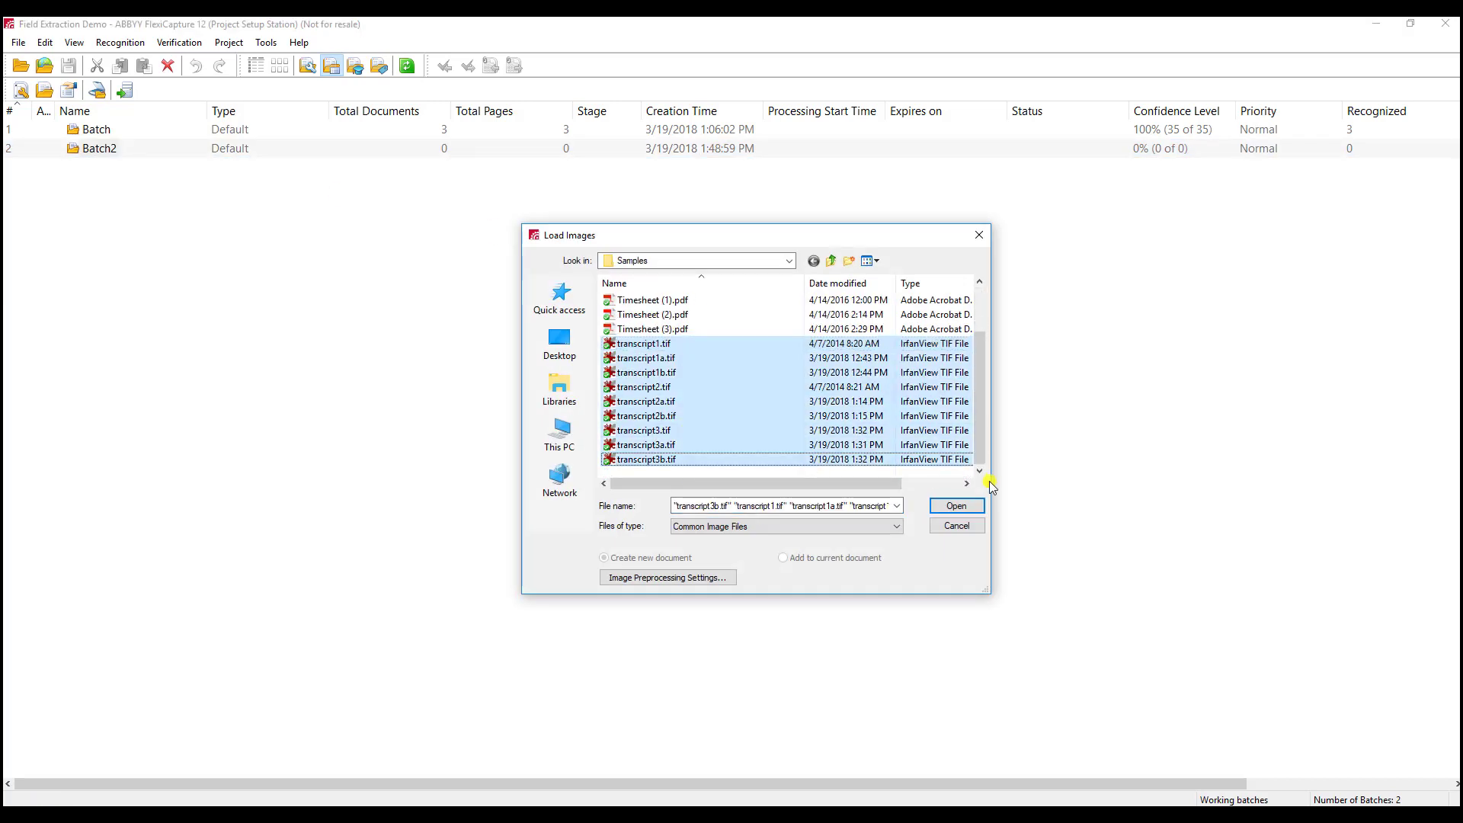
{"action": "left_click", "coordinate": [956, 505]}
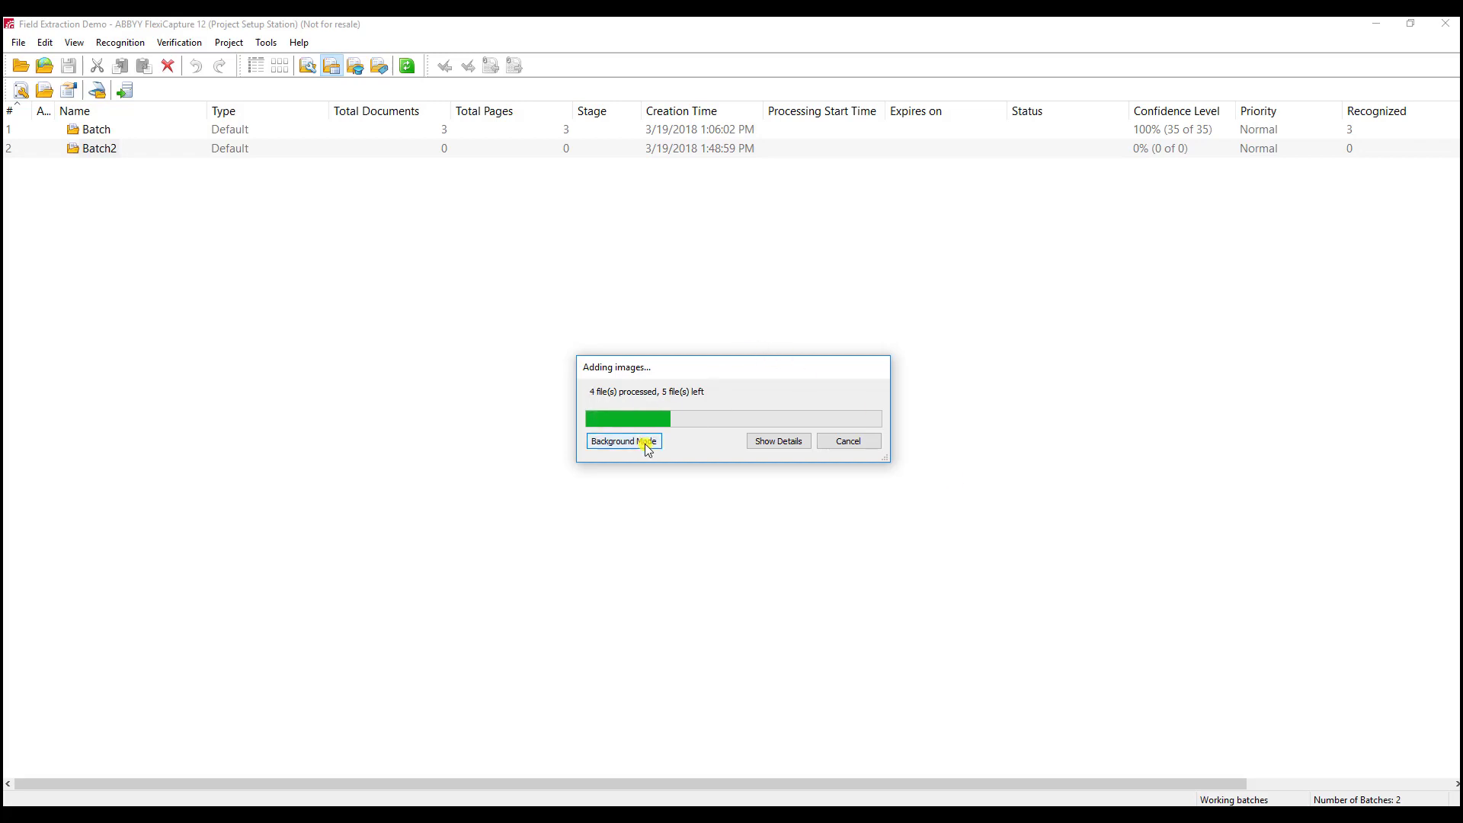
{"action": "left_click", "coordinate": [644, 443]}
{"action": "double_click", "coordinate": [90, 149]}
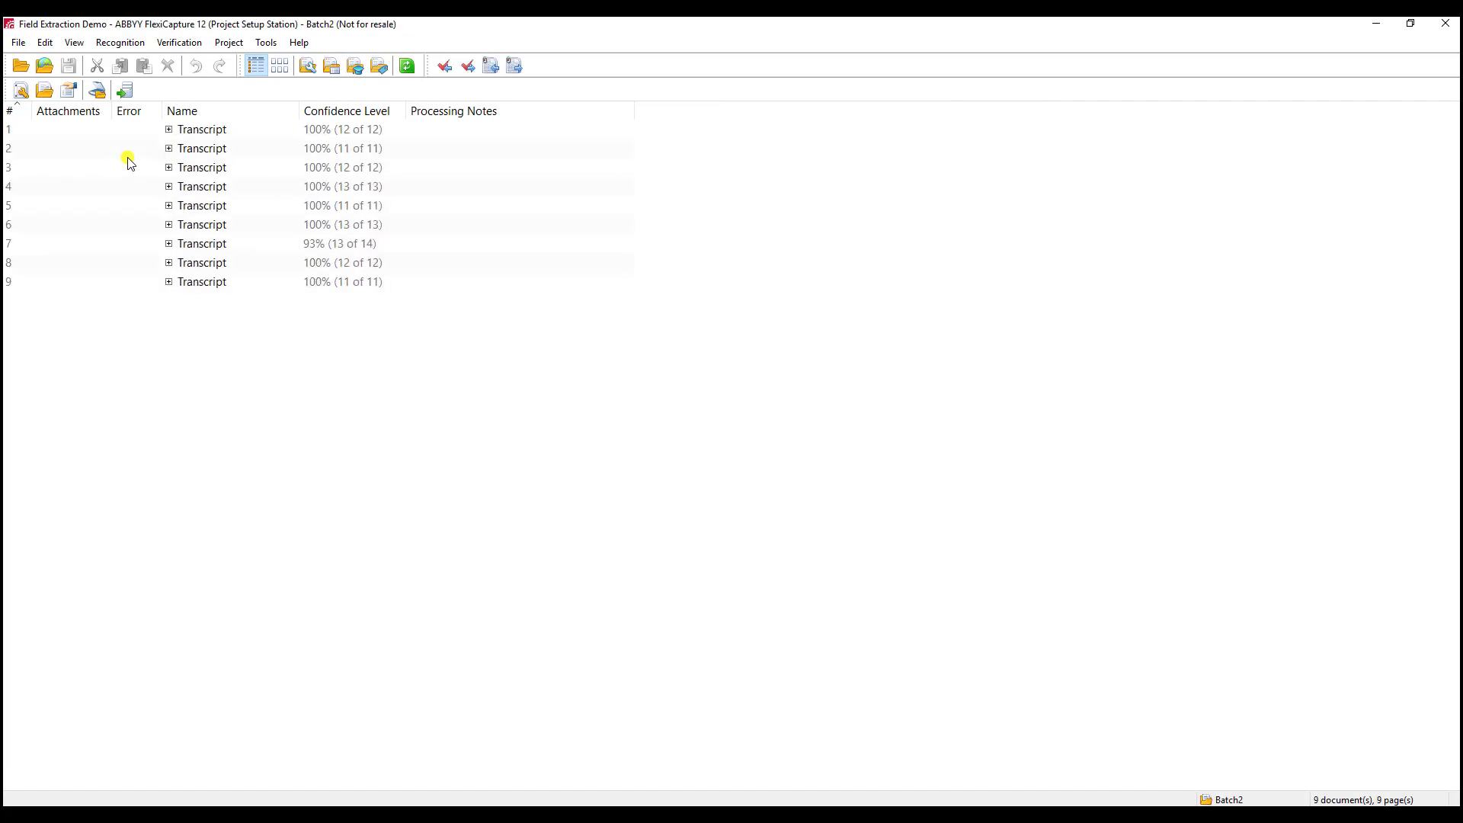
Check the extracted StudentName and GPA_Overall on the first two Batch2 transcripts
{"action": "double_click", "coordinate": [196, 131]}
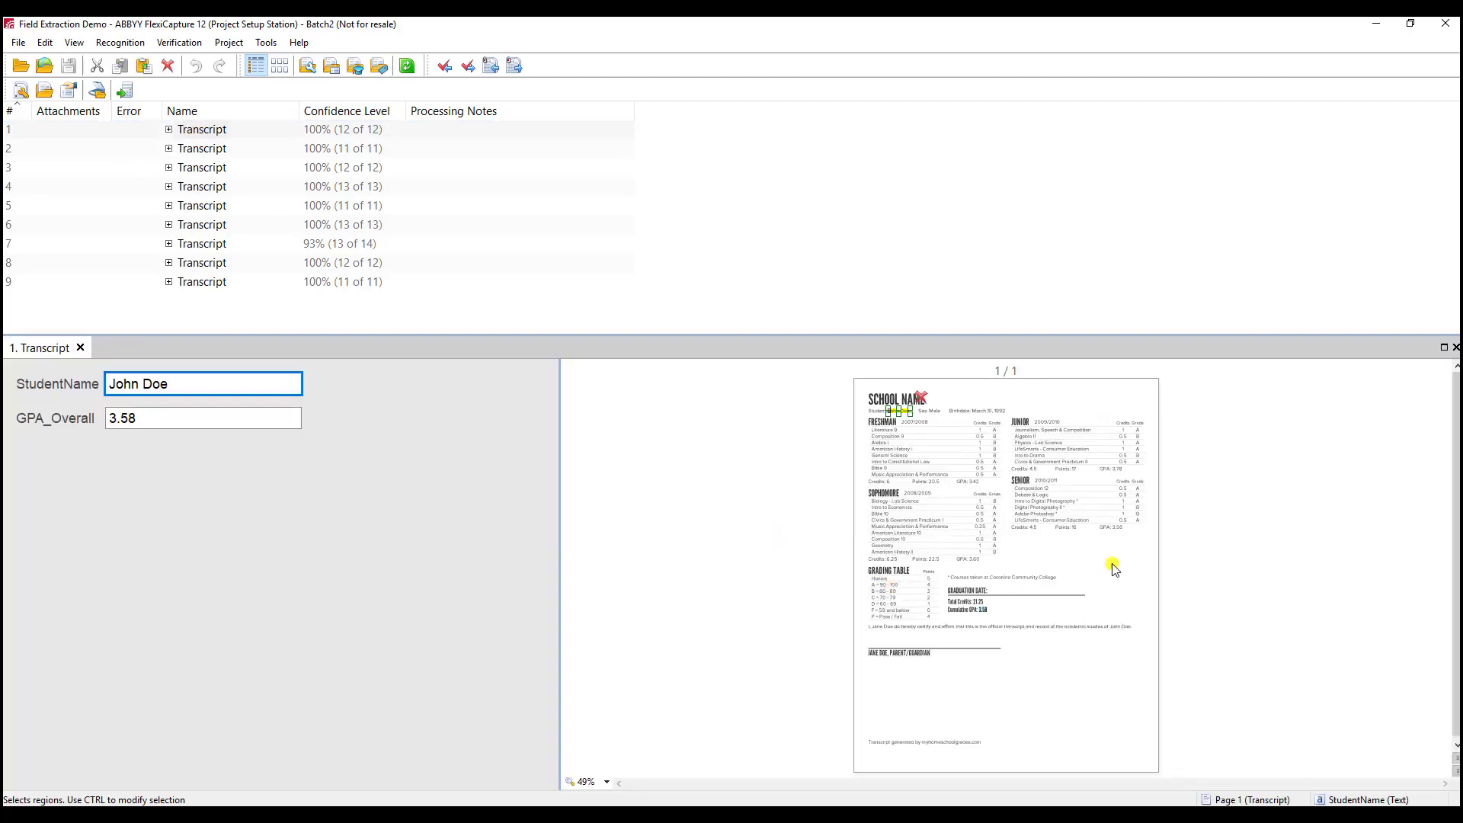
{"action": "scroll", "coordinate": [1112, 568], "scroll_direction": "up", "scroll_amount": 1}
{"action": "scroll", "coordinate": [1112, 568], "scroll_direction": "up", "scroll_amount": 1}
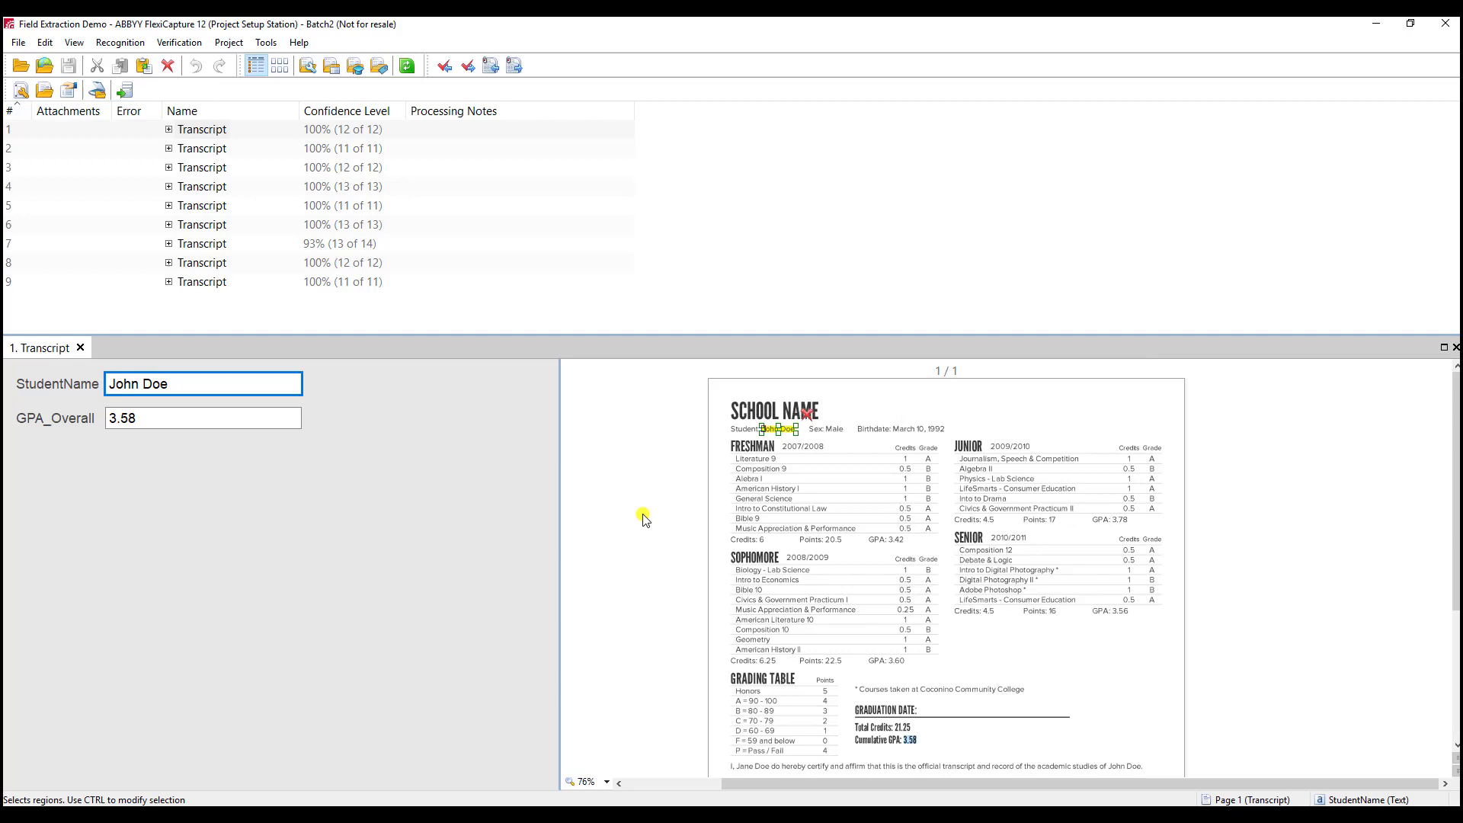
{"action": "left_click", "coordinate": [235, 423]}
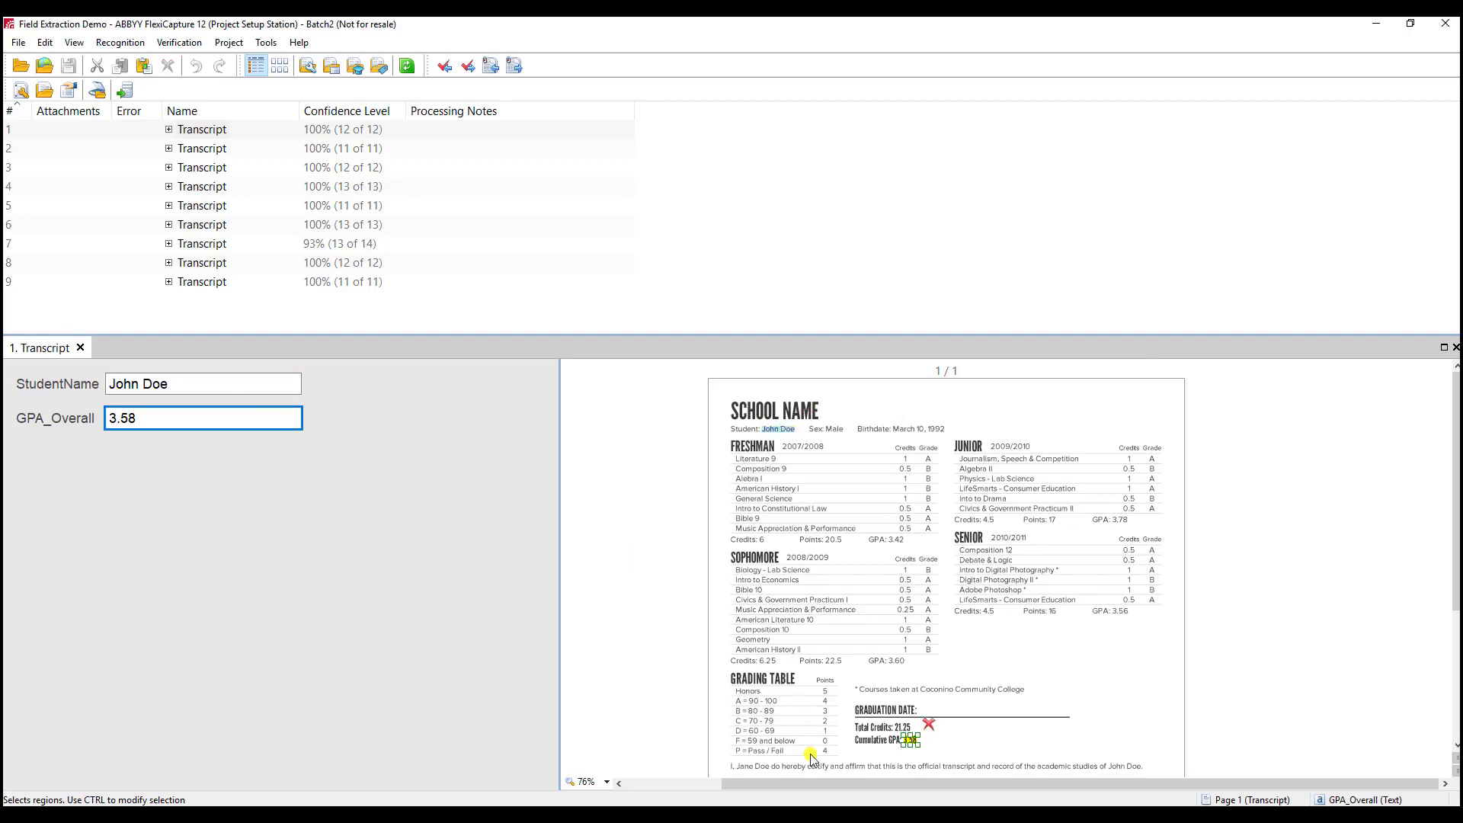
{"action": "scroll", "coordinate": [851, 740], "scroll_direction": "up", "scroll_amount": 2}
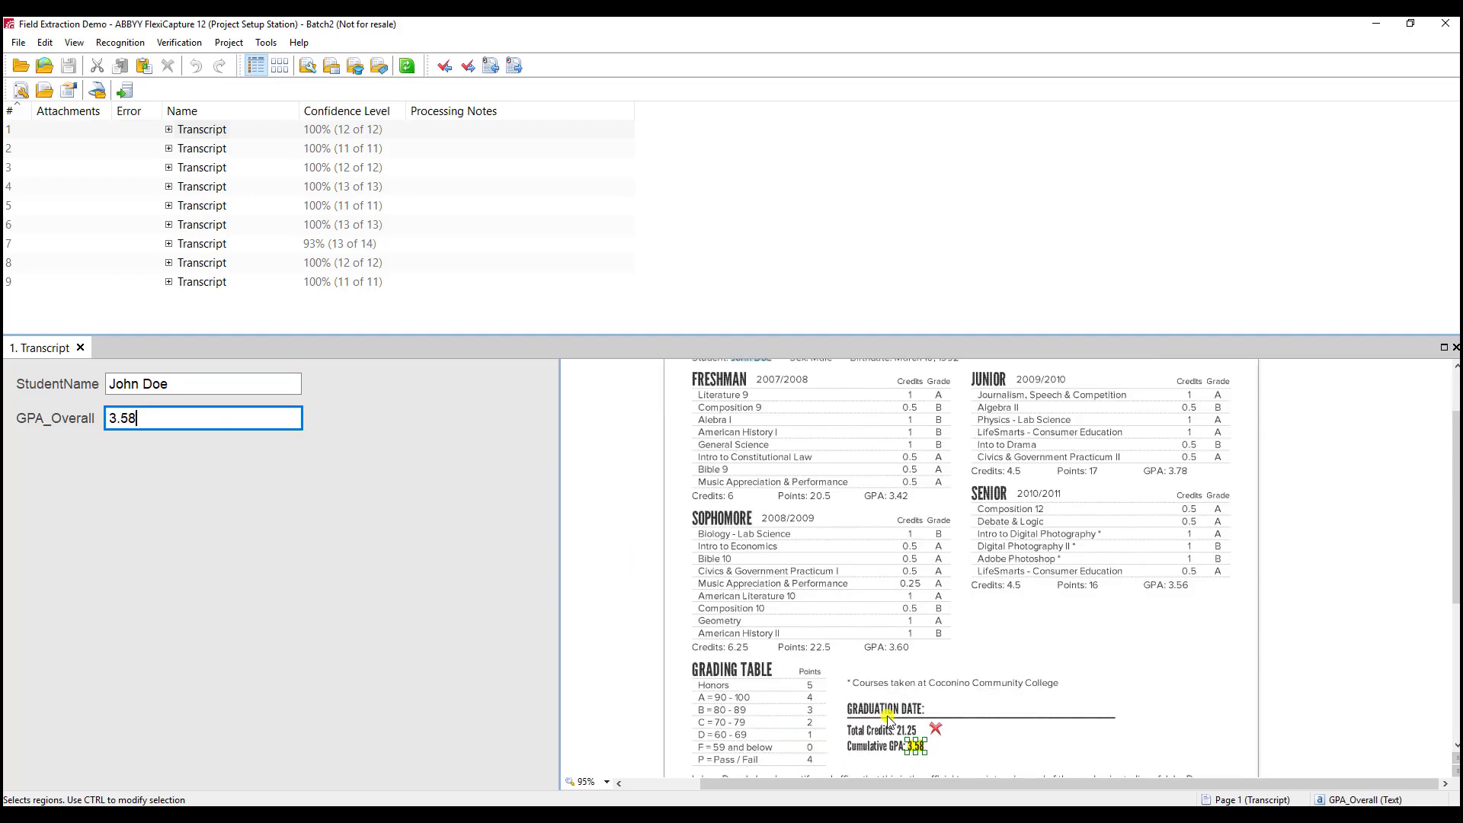
{"action": "double_click", "coordinate": [197, 148]}
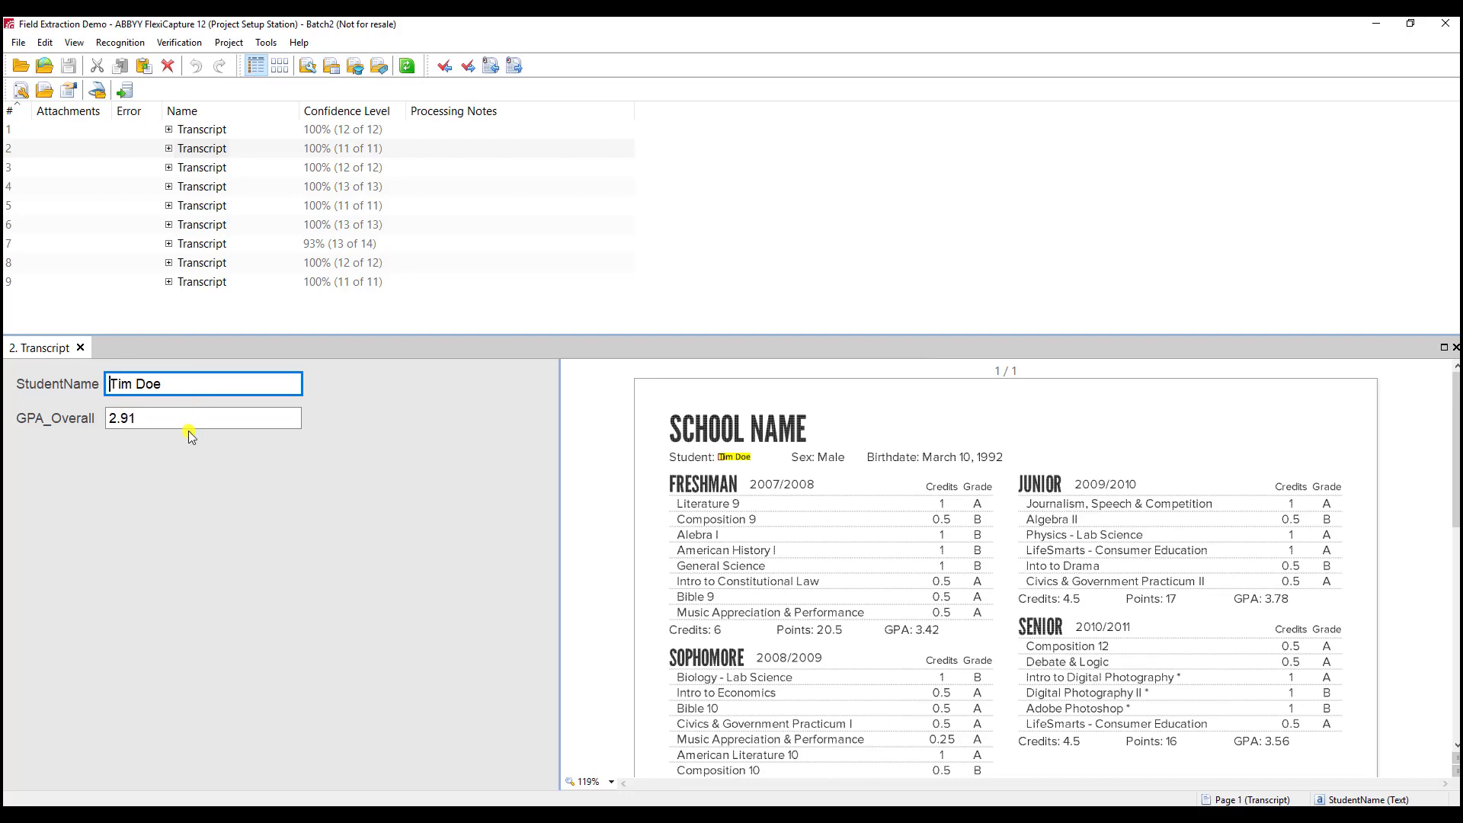
{"action": "left_click", "coordinate": [190, 424]}
Review transcripts three through nine, confirming the ninth shows GPA_Overall 3.26
{"action": "double_click", "coordinate": [194, 167]}
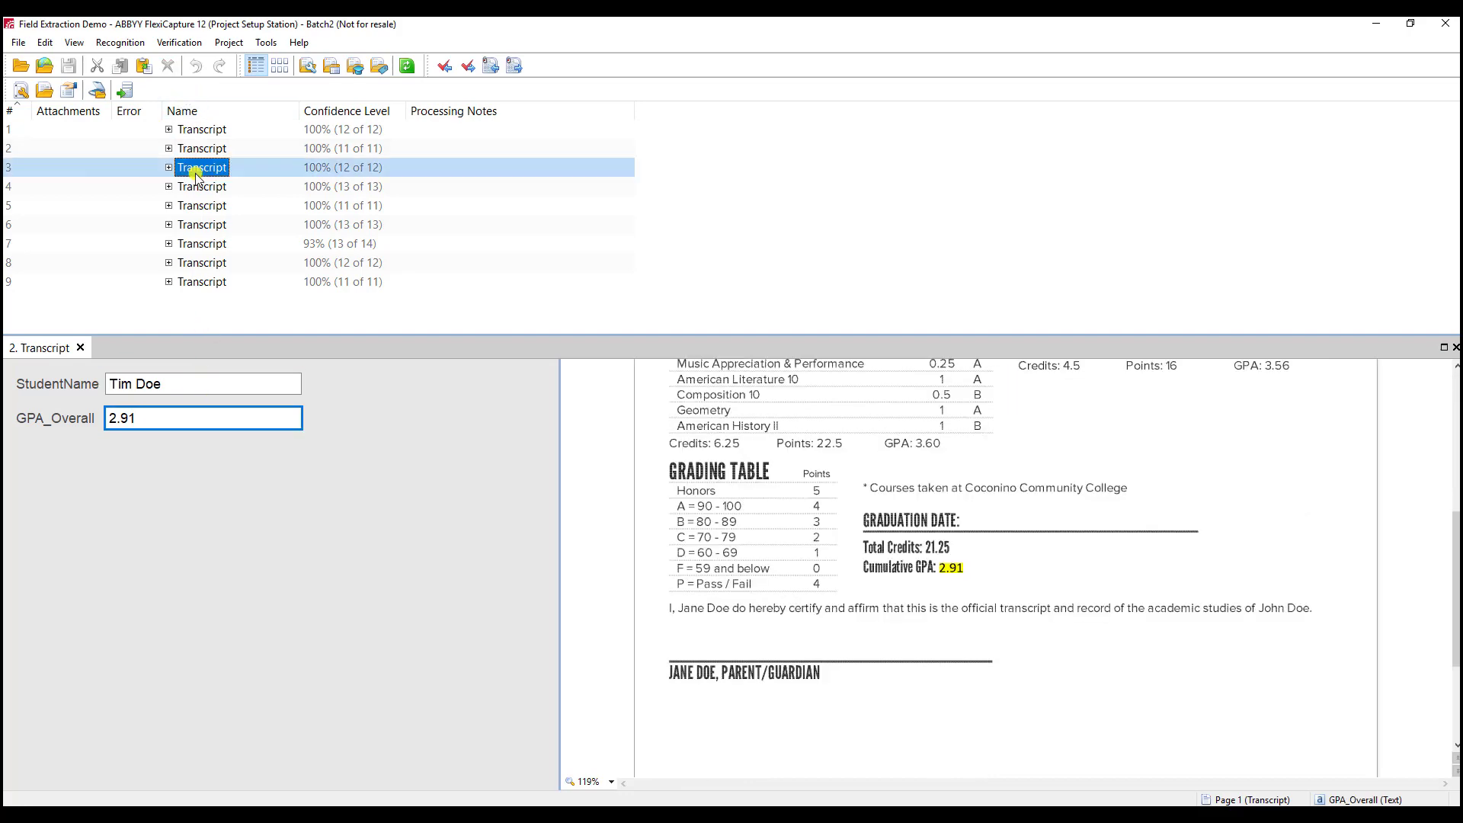
{"action": "double_click", "coordinate": [214, 188]}
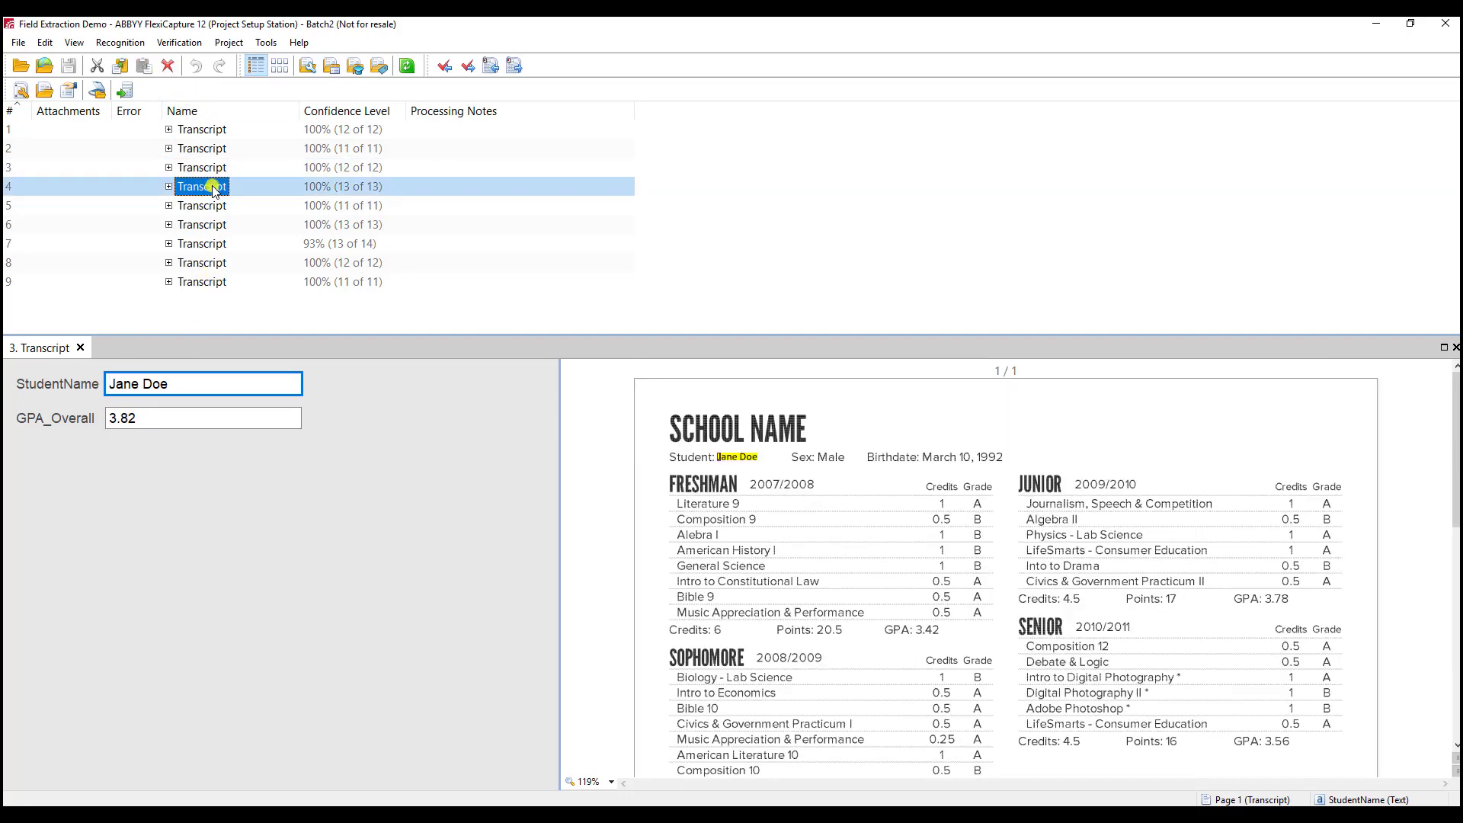
{"action": "double_click", "coordinate": [213, 205]}
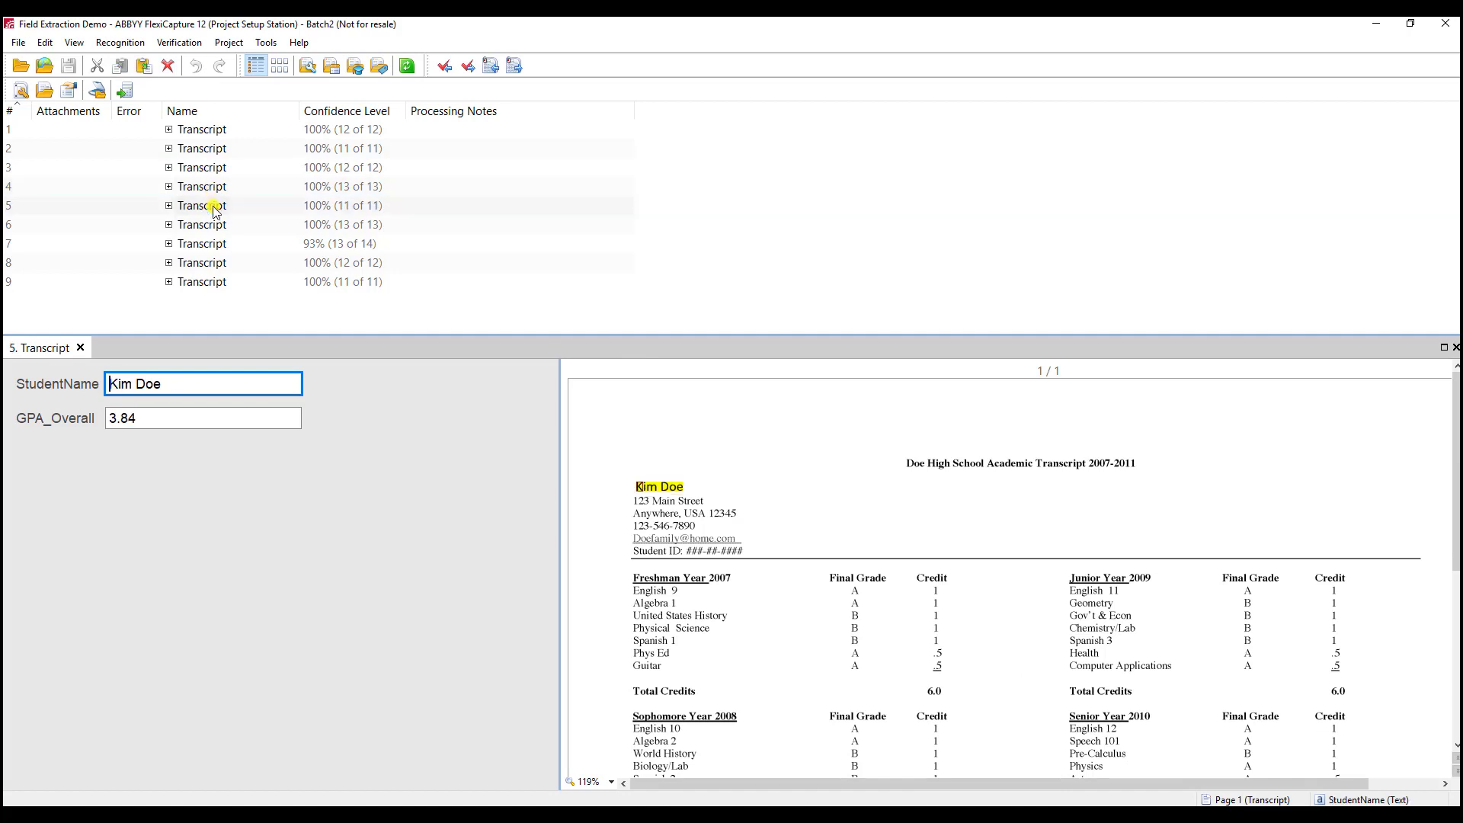
{"action": "double_click", "coordinate": [212, 226]}
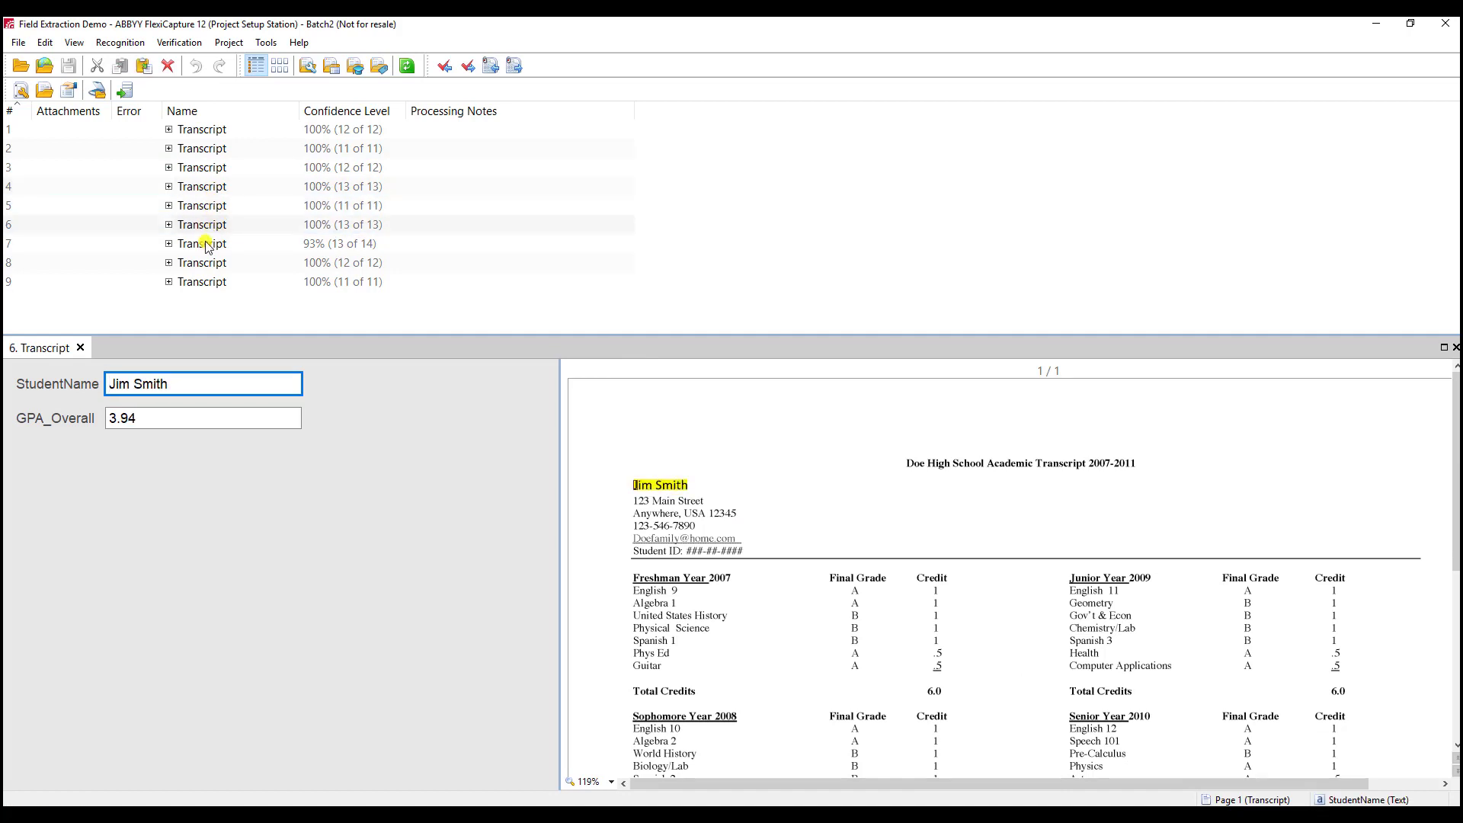
{"action": "double_click", "coordinate": [209, 246]}
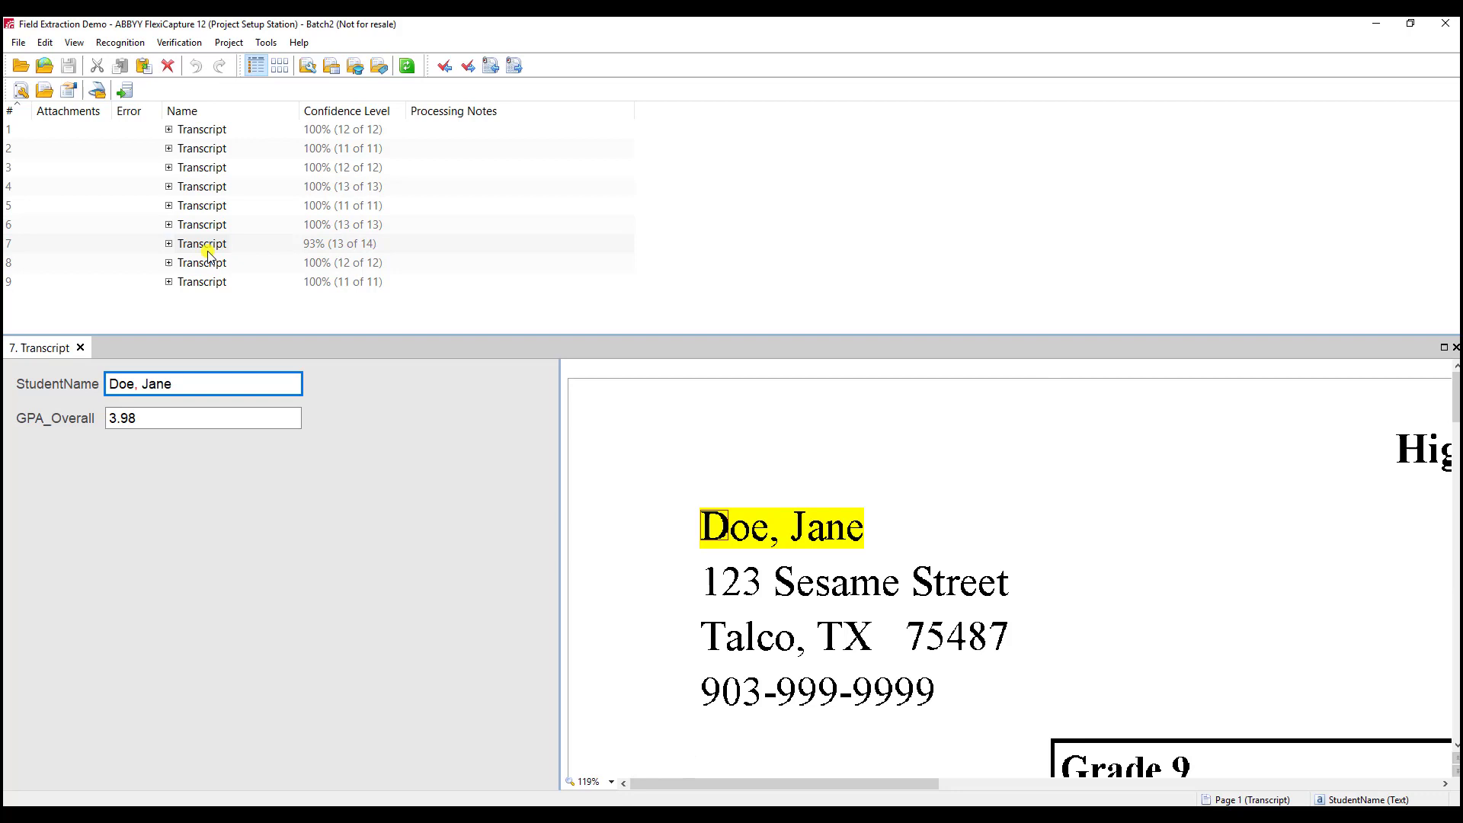
{"action": "left_click", "coordinate": [201, 425]}
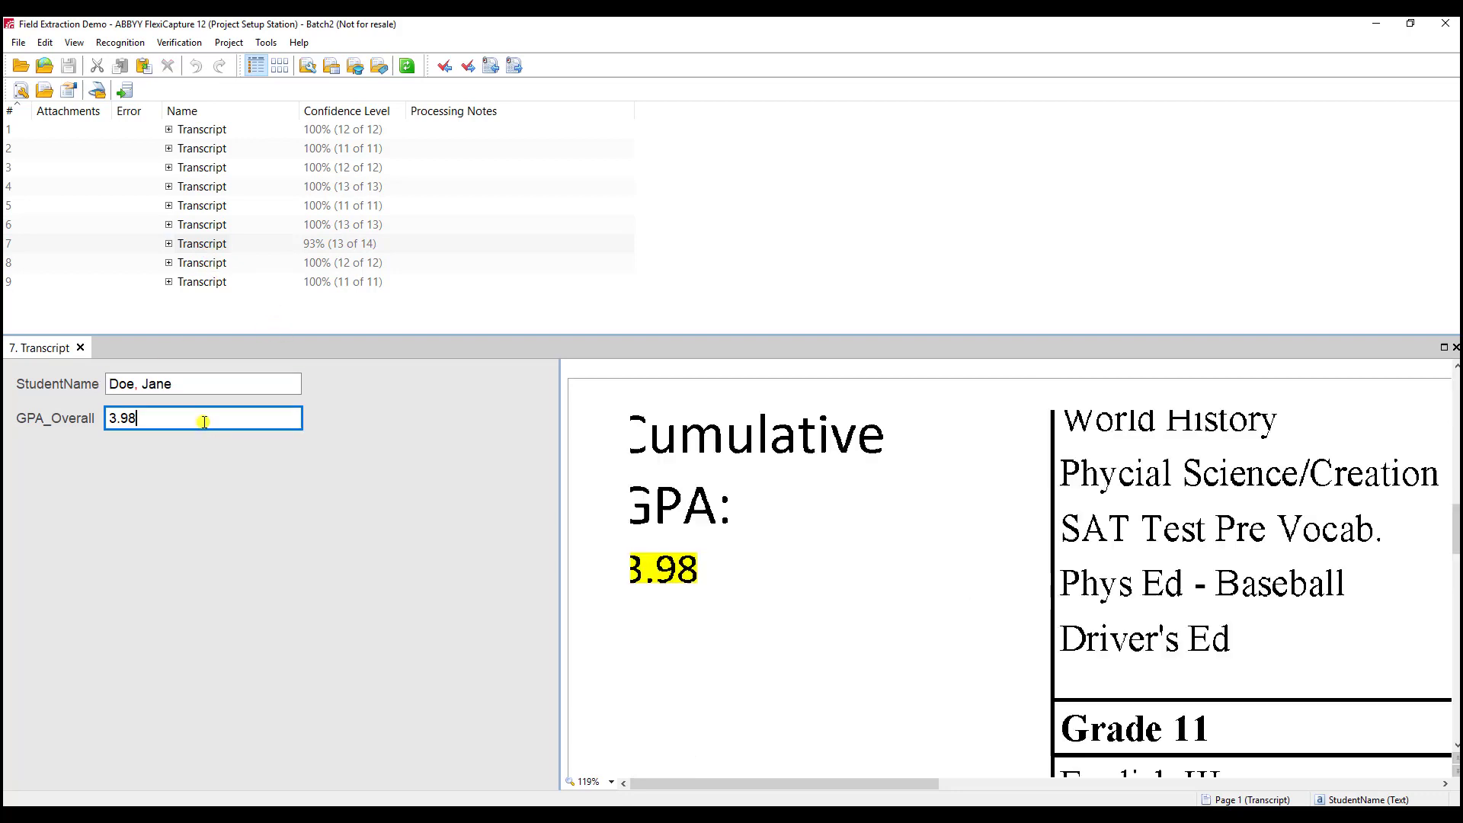
{"action": "scroll", "coordinate": [664, 499], "scroll_direction": "down", "scroll_amount": 4}
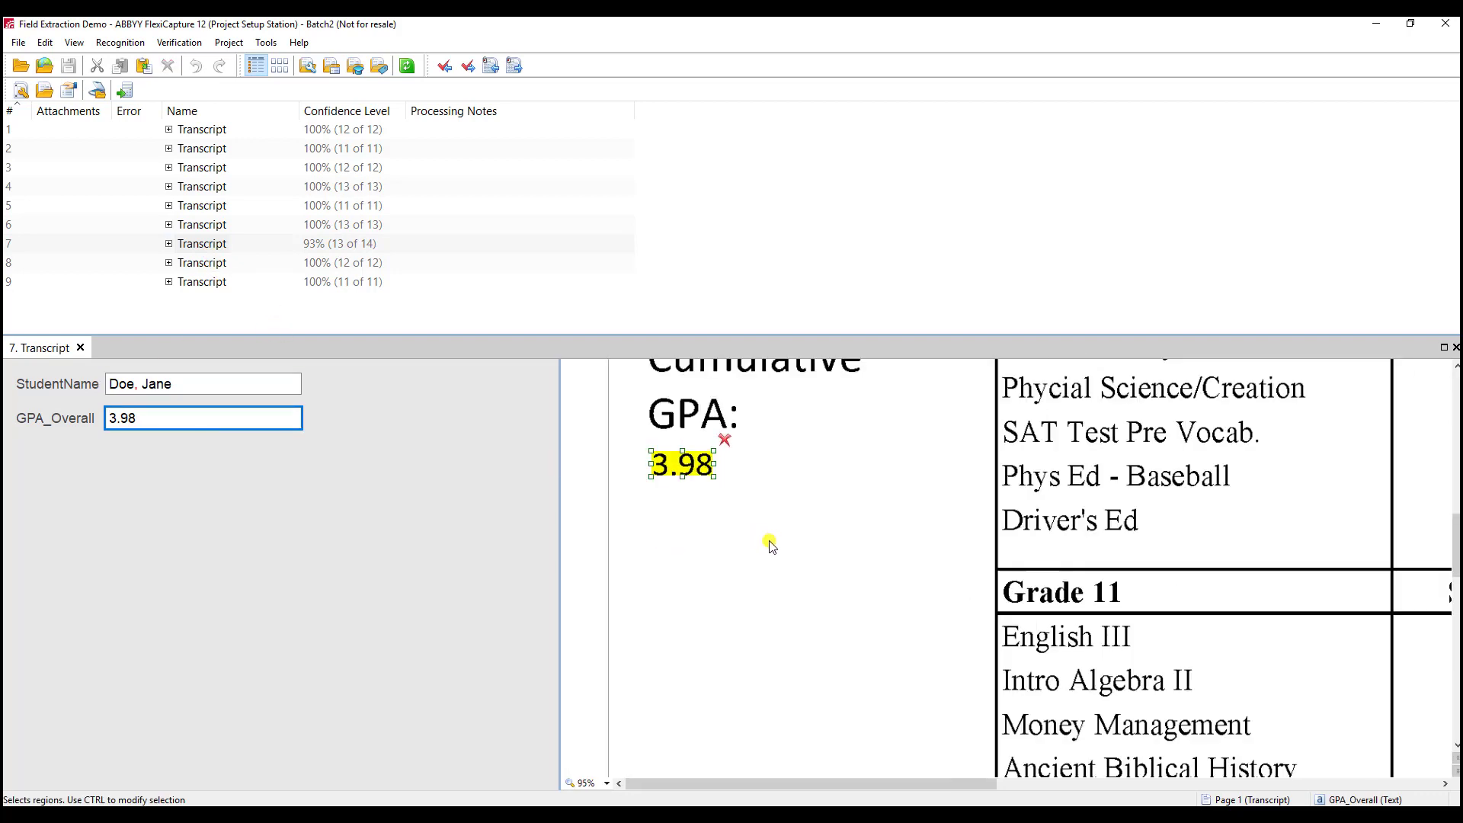
{"action": "double_click", "coordinate": [219, 262]}
{"action": "scroll", "coordinate": [745, 490], "scroll_direction": "down", "scroll_amount": 5}
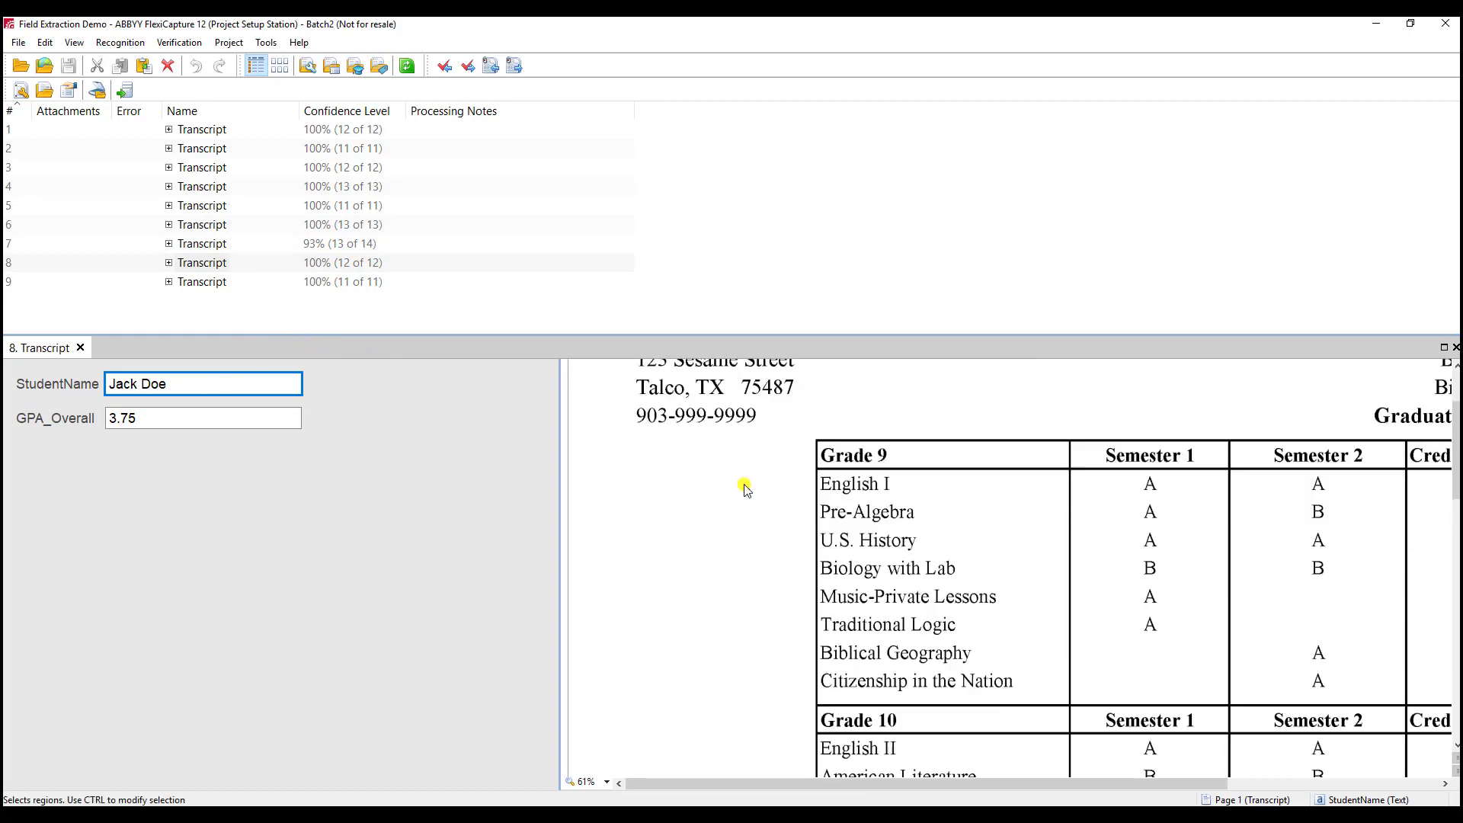
{"action": "left_click", "coordinate": [231, 423]}
{"action": "double_click", "coordinate": [202, 281]}
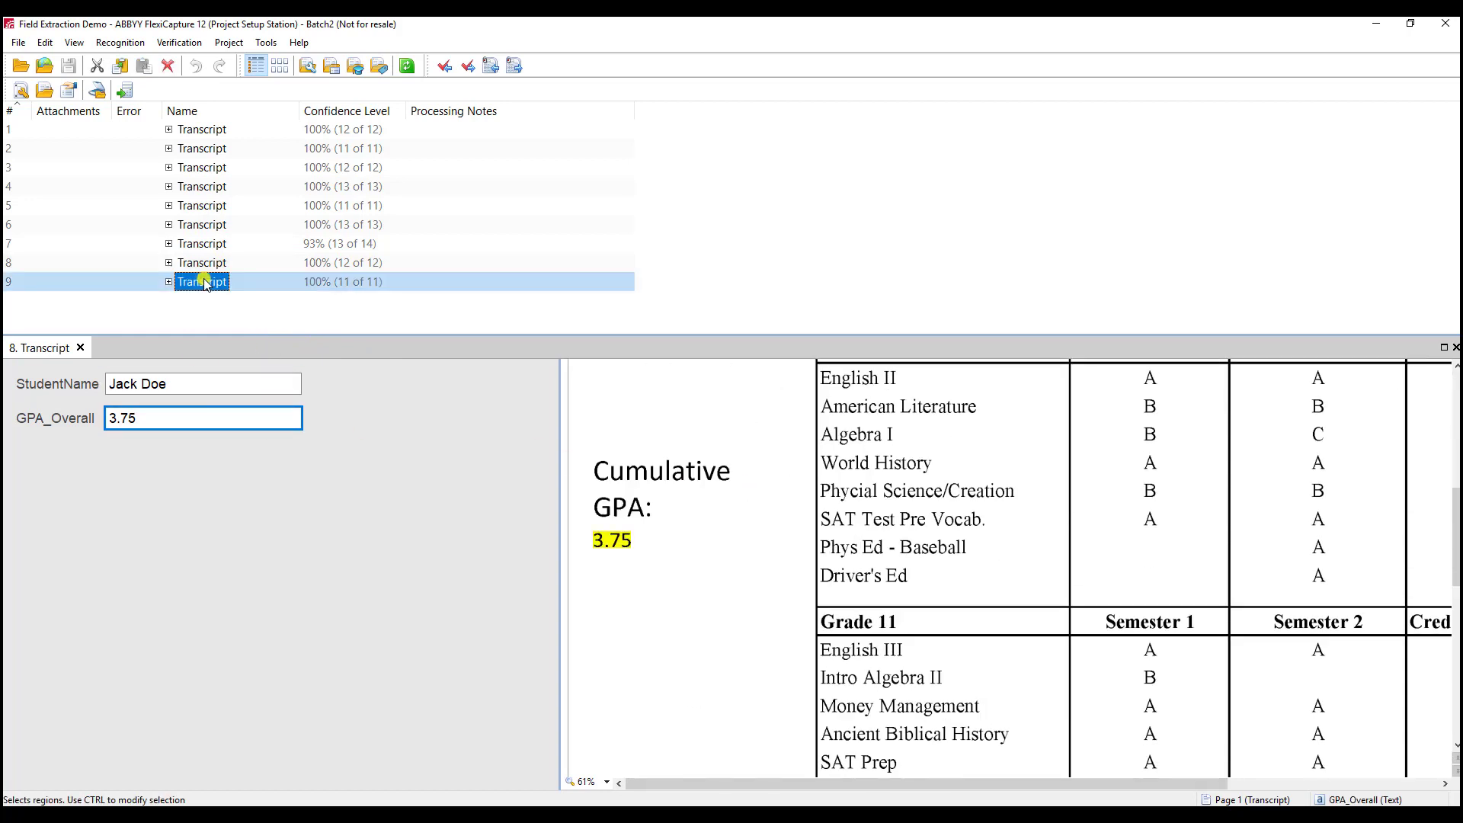
{"action": "left_click", "coordinate": [221, 421]}
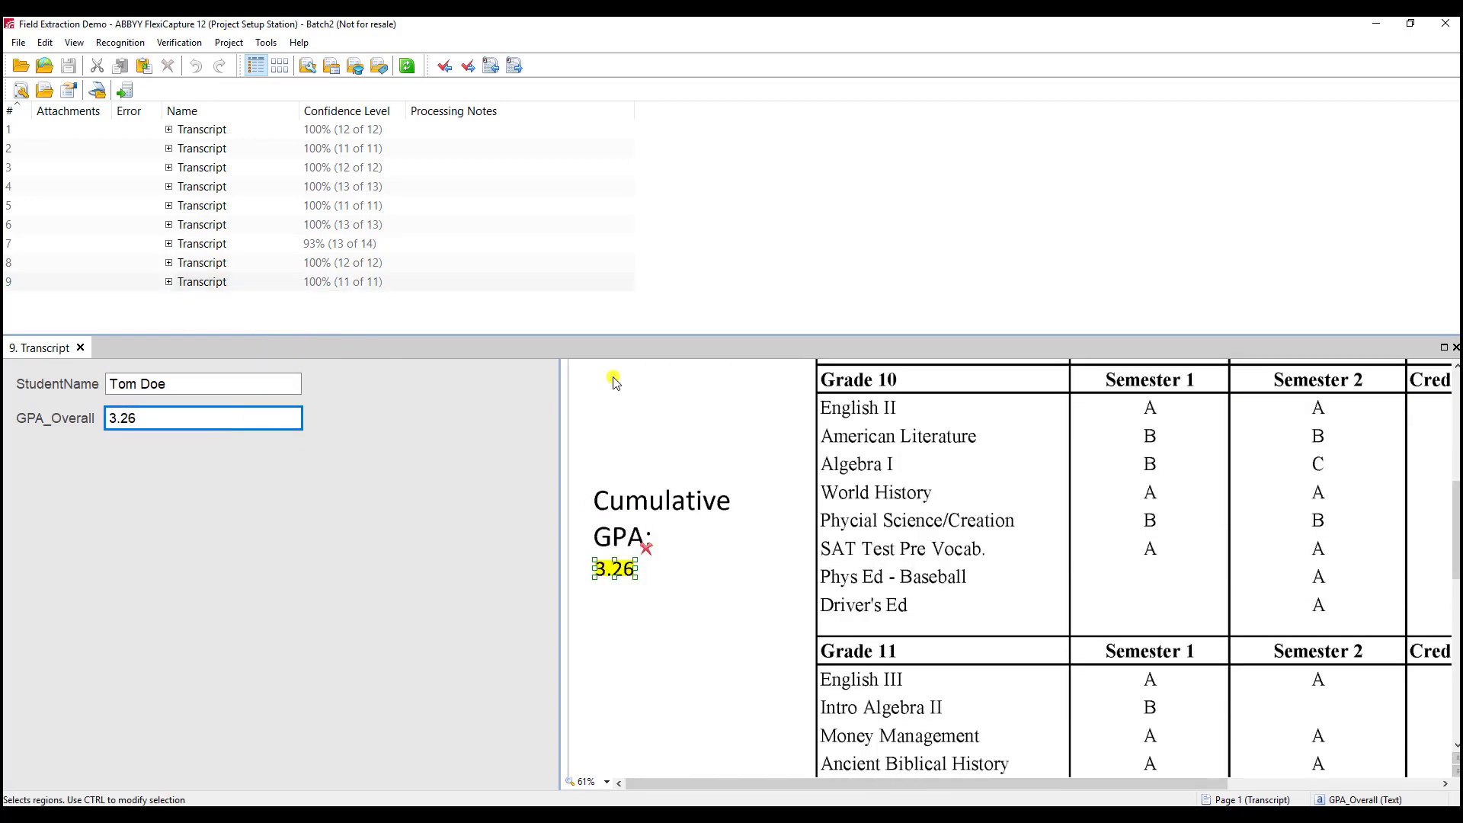